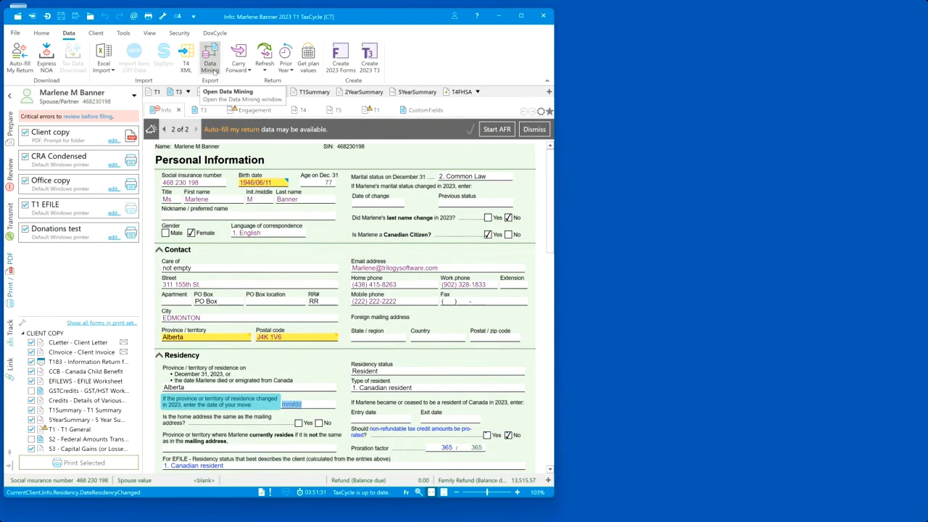
# Open the Data Mining window beside the tax return and look through the list of saved queries
pyautogui.click(211, 66)
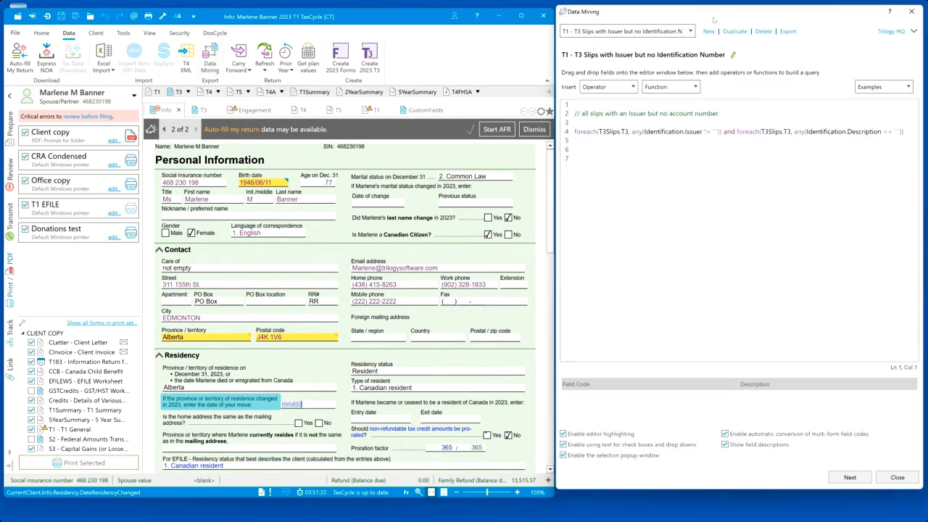
pyautogui.moveTo(691, 21); pyautogui.dragTo(691, 26)
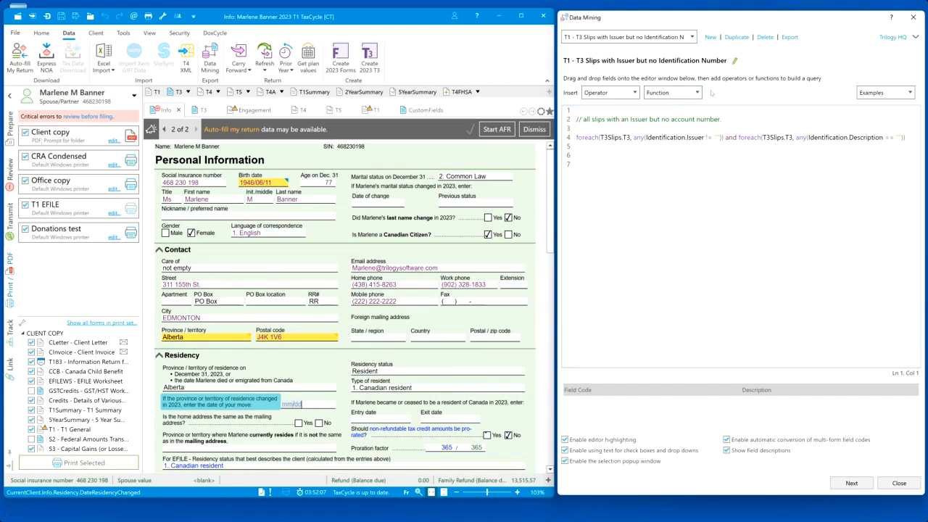
pyautogui.click(691, 36)
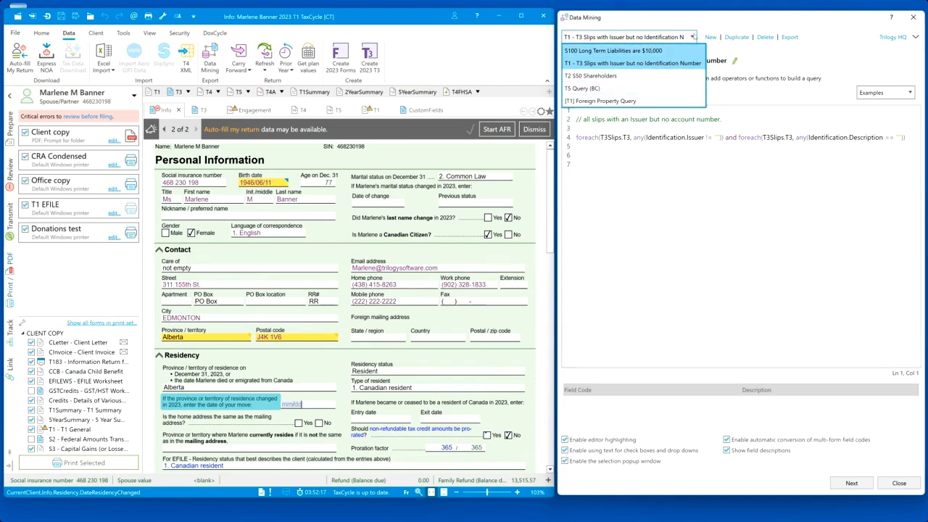
pyautogui.click(692, 37)
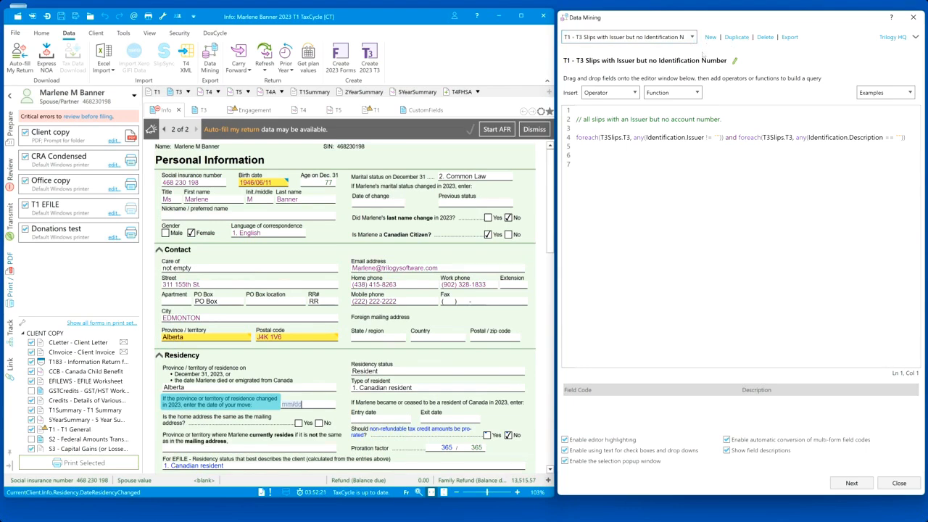
# Review the query export settings and the Data Mining defaults and saved queries in the Trilogy HQ options profile
pyautogui.click(790, 37)
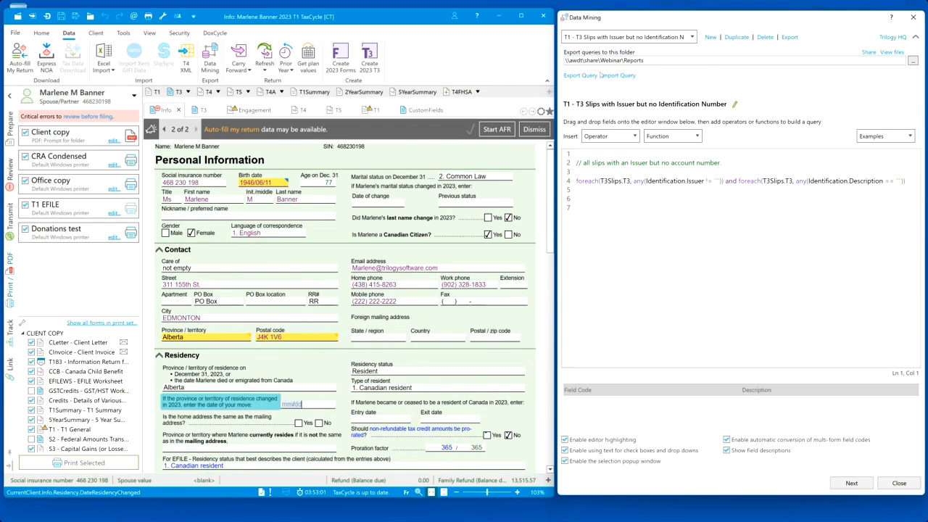
pyautogui.click(792, 37)
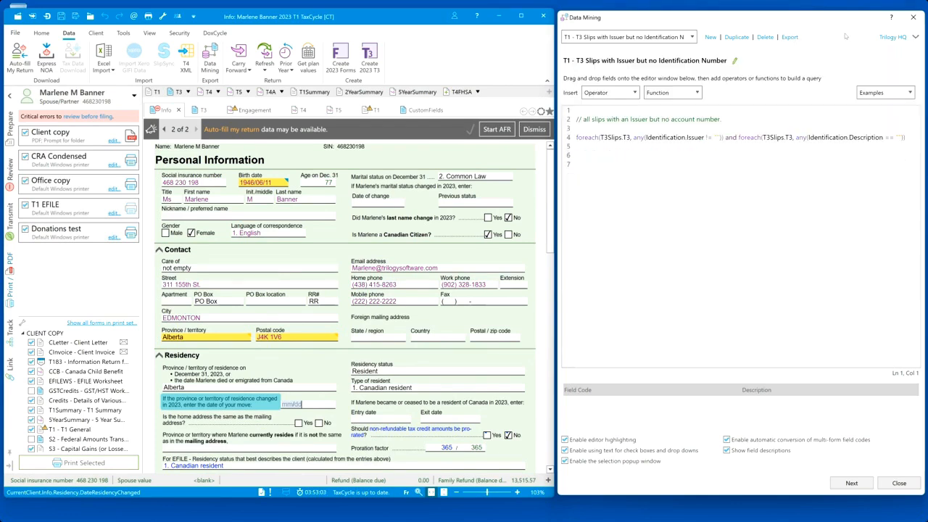
pyautogui.click(889, 38)
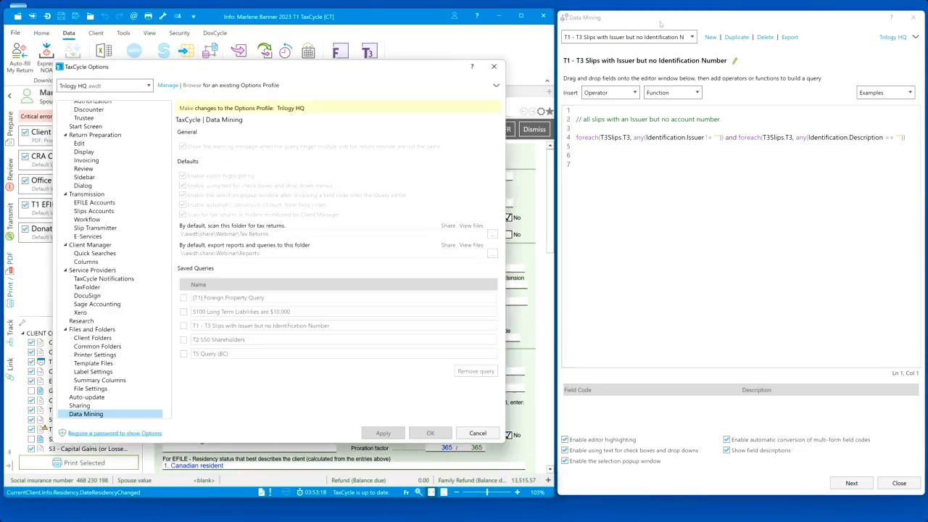
pyautogui.click(185, 108)
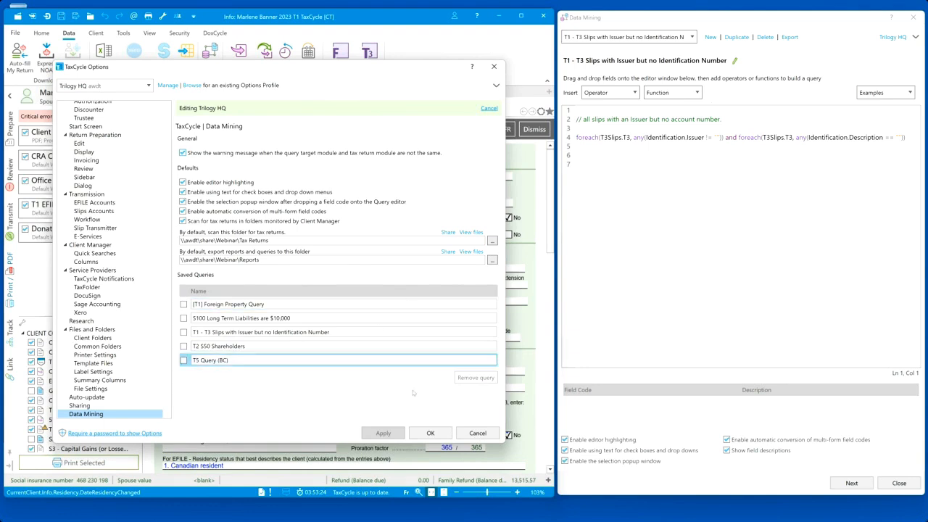
pyautogui.click(429, 434)
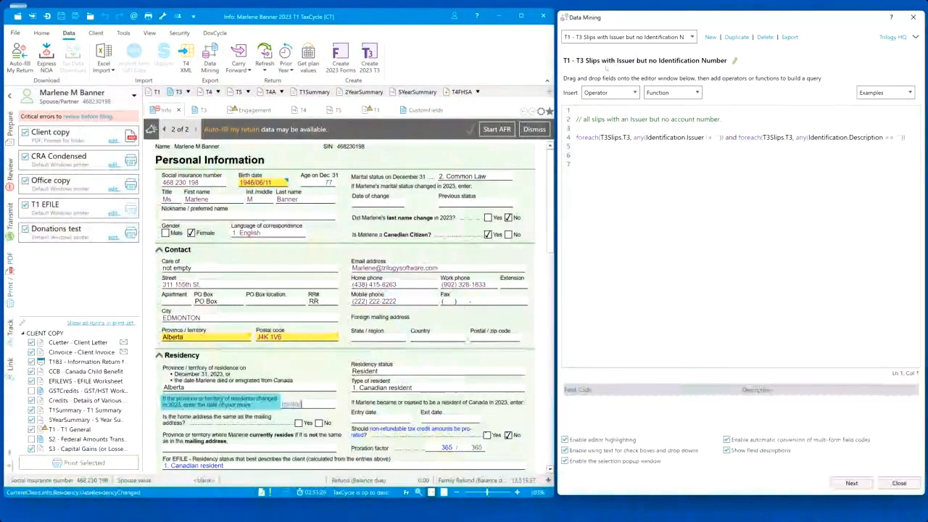
# Rename the current query as "[T1] T3 Slips with Issuer but no Identification Number"
pyautogui.click(735, 63)
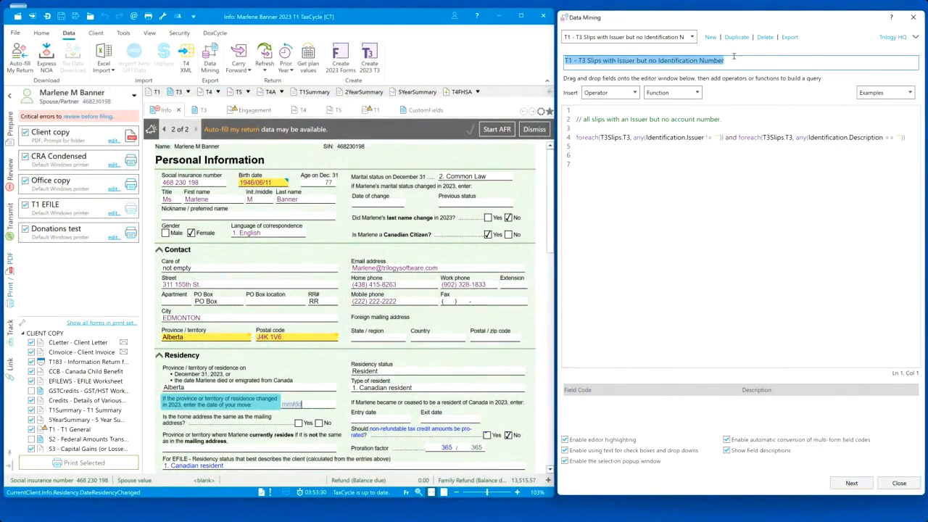
pyautogui.click(735, 58)
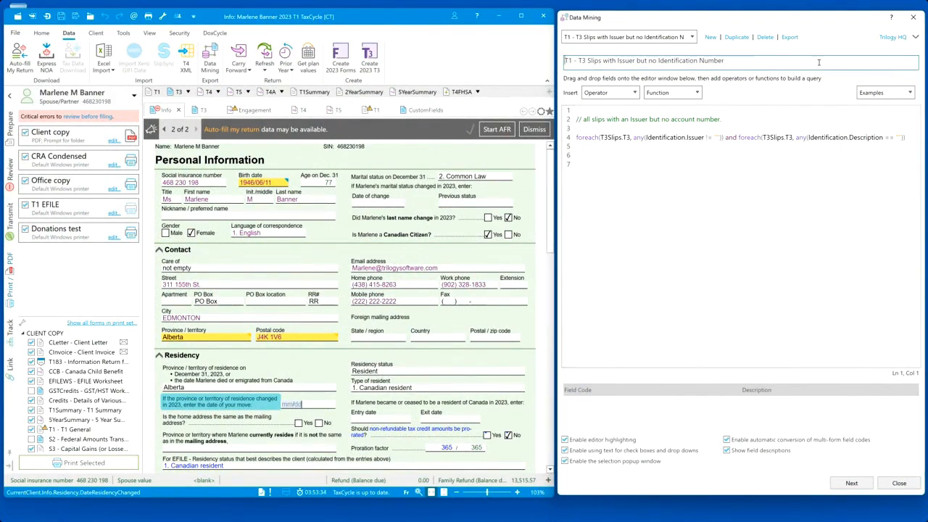
pyautogui.write('[')
pyautogui.press('Right')
pyautogui.press('Right')
pyautogui.write(']')
pyautogui.press('Right')
pyautogui.press('Delete')
pyautogui.press('Delete')
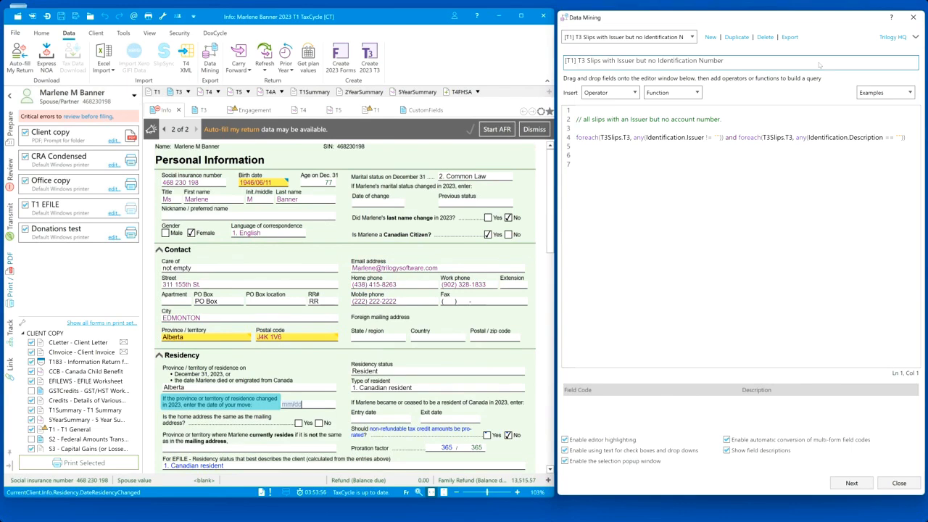
pyautogui.press('Return')
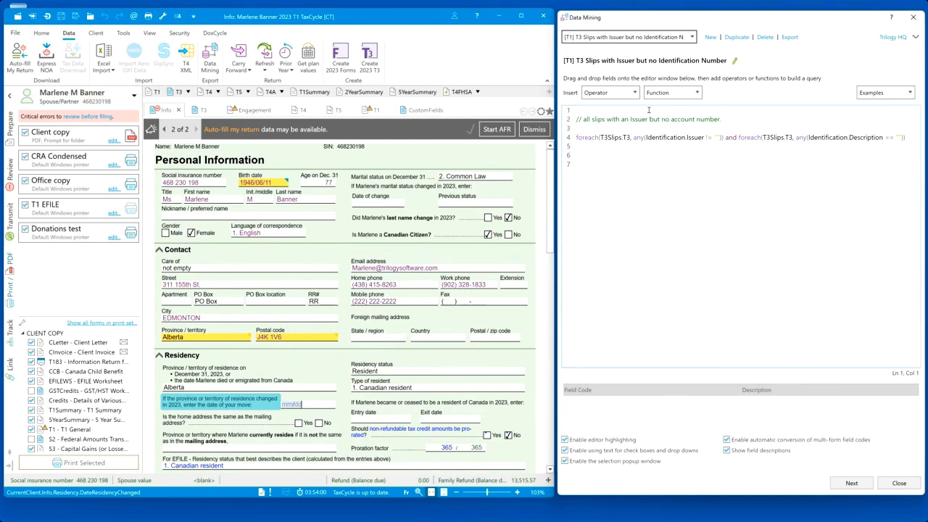
# Examine the operators and functions that can be inserted into a query
pyautogui.click(636, 92)
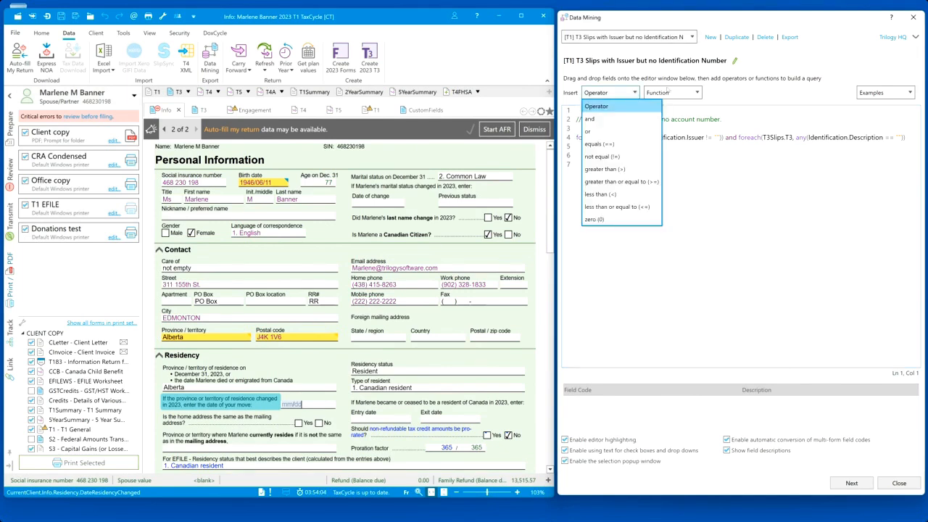
pyautogui.click(805, 93)
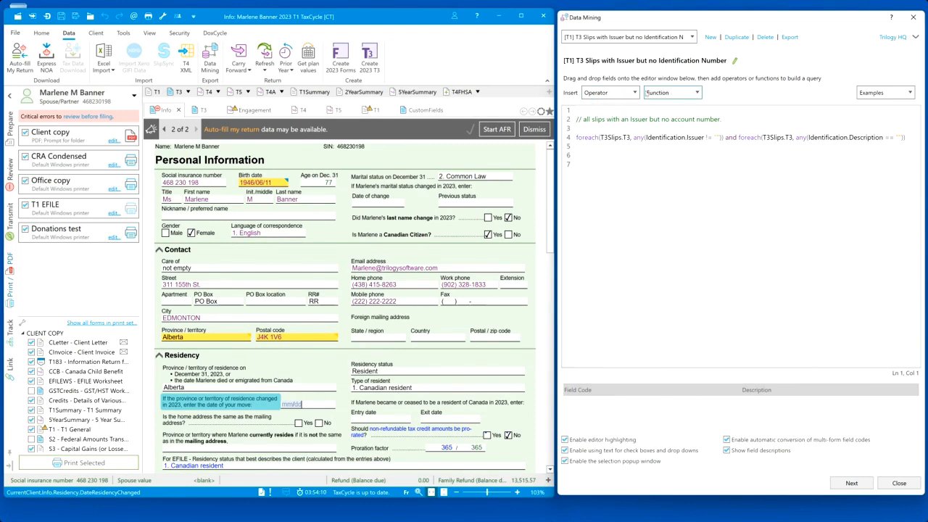
pyautogui.click(696, 93)
pyautogui.click(635, 92)
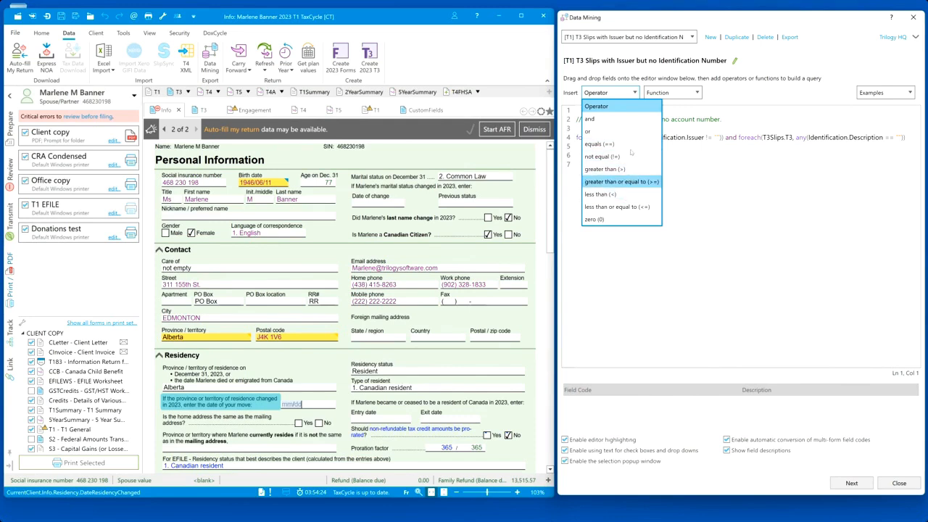
pyautogui.click(744, 113)
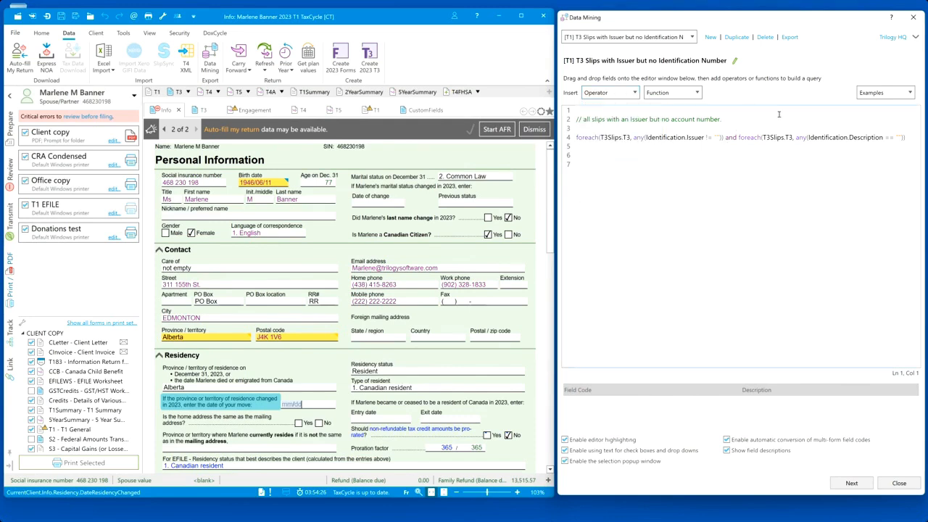
pyautogui.click(697, 93)
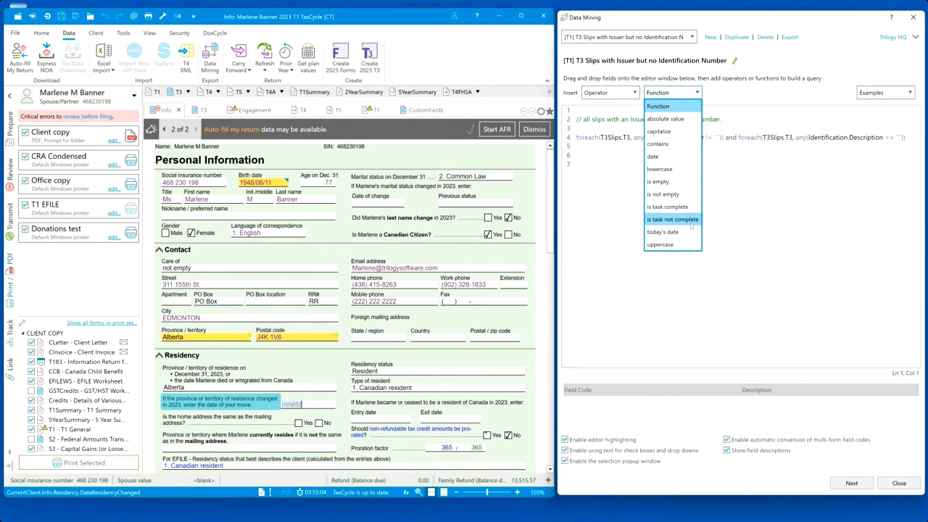
pyautogui.click(770, 185)
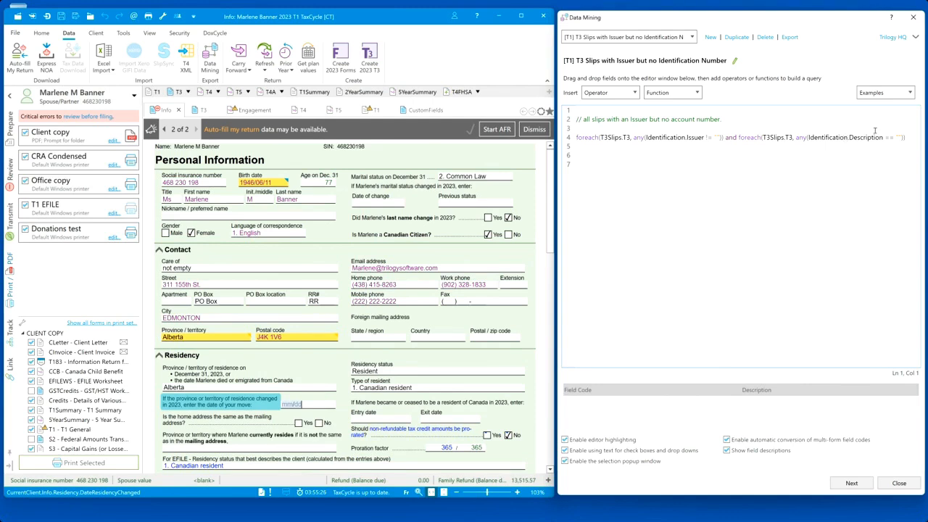
# Look through the full list of example queries without inserting one
pyautogui.click(910, 93)
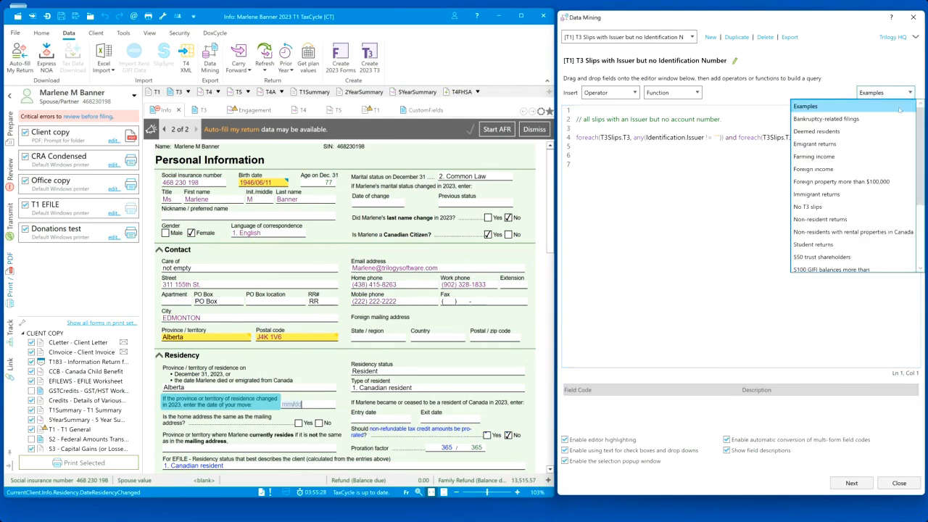
pyautogui.scroll(-3, 918, 188)
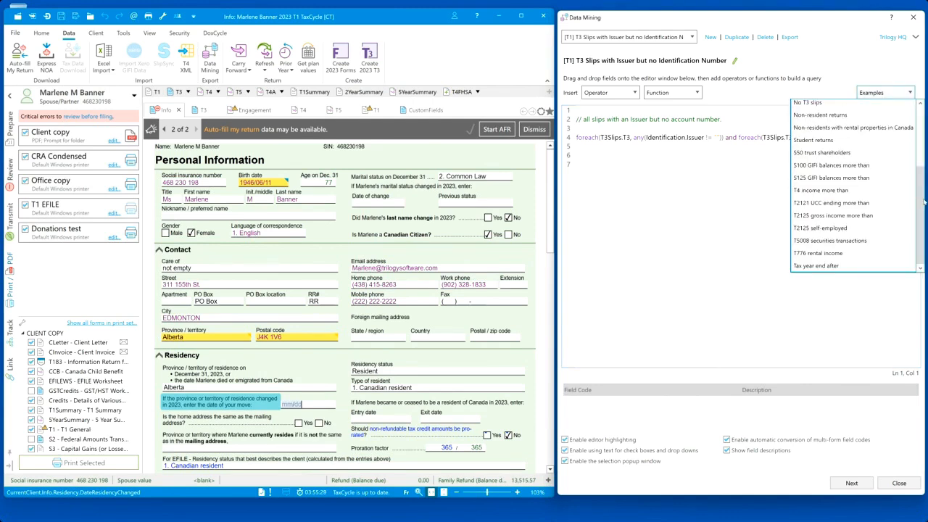
pyautogui.click(920, 145)
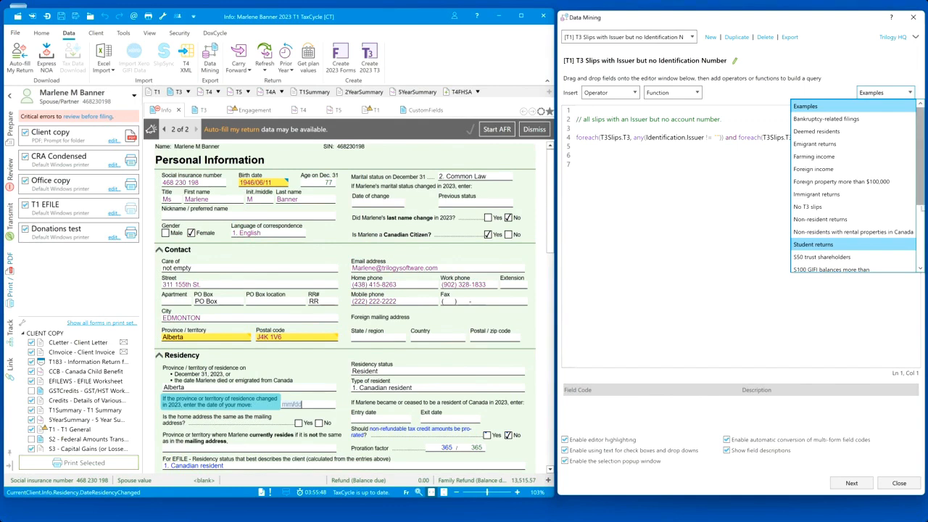
pyautogui.click(920, 238)
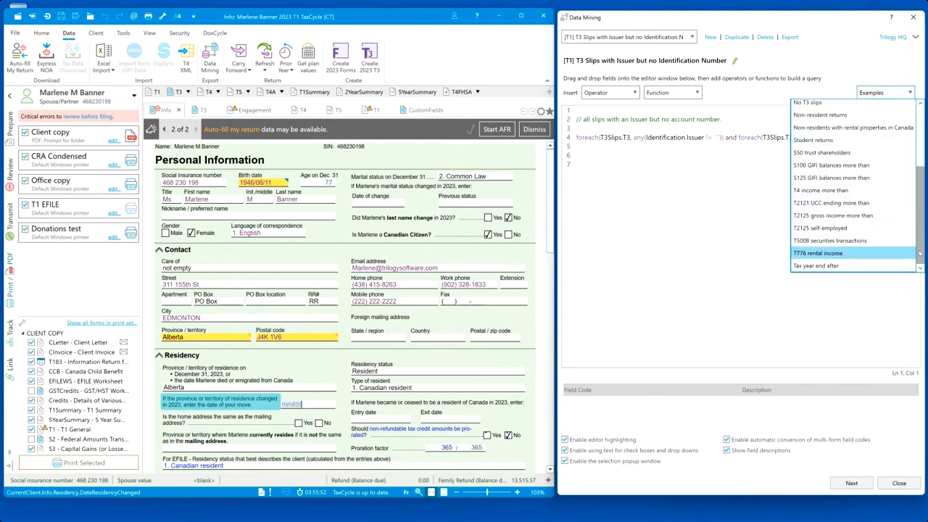
pyautogui.click(919, 163)
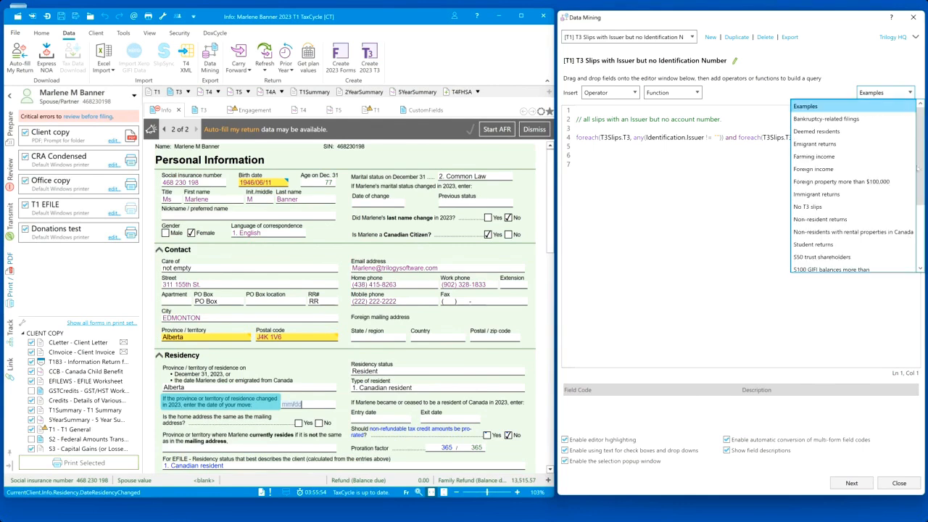
pyautogui.scroll(-3, 889, 236)
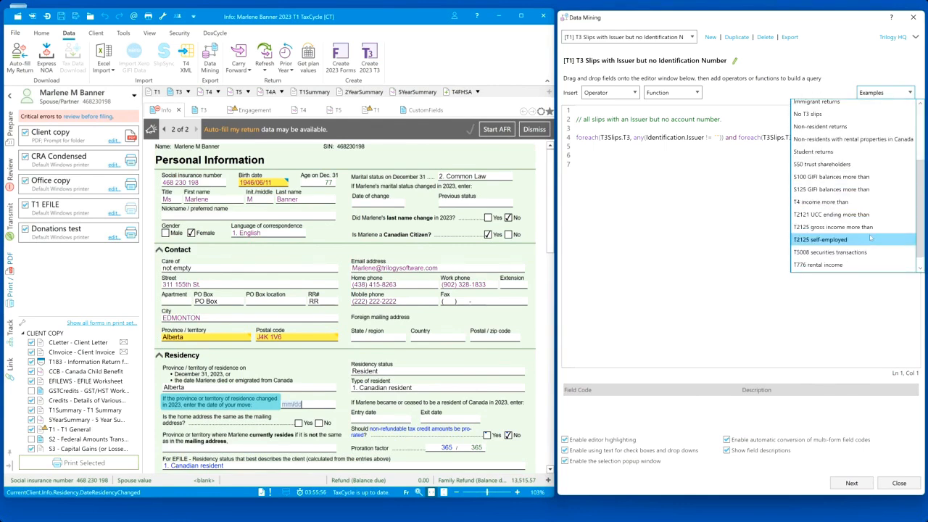
pyautogui.click(729, 113)
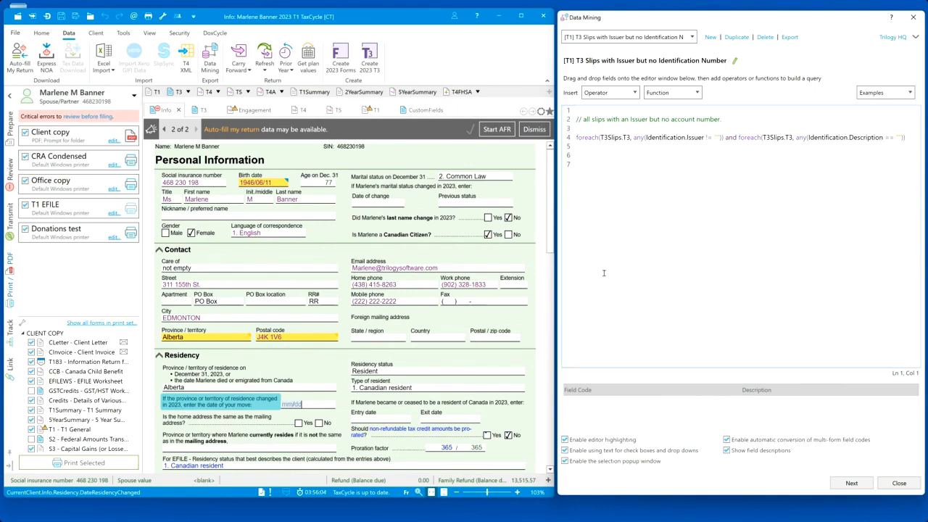
# Turn editor highlighting off and back on, and select the first foreach keyword in the query
pyautogui.click(597, 440)
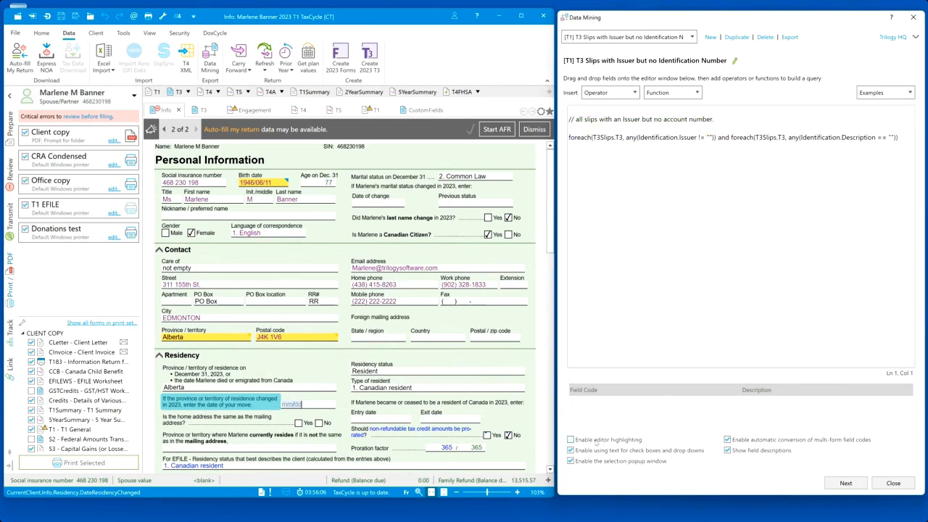
pyautogui.click(596, 441)
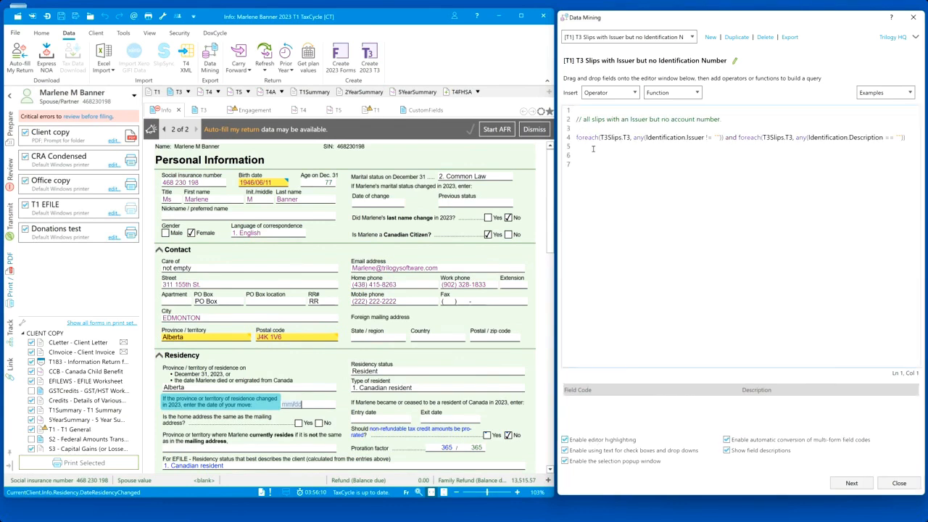
pyautogui.doubleClick(587, 138)
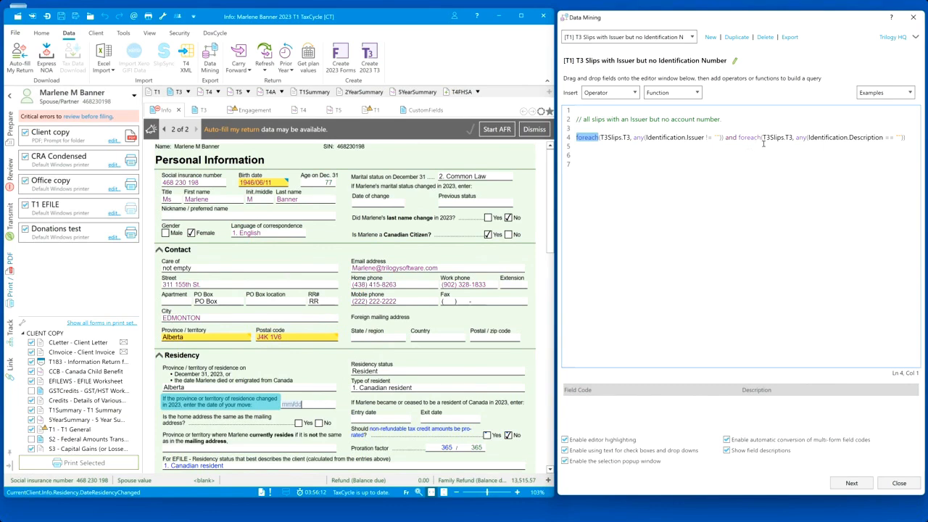
# Add the marital status field to line 7 of the query and set its comparison value to "1. Married"
pyautogui.click(737, 168)
pyautogui.click(463, 176)
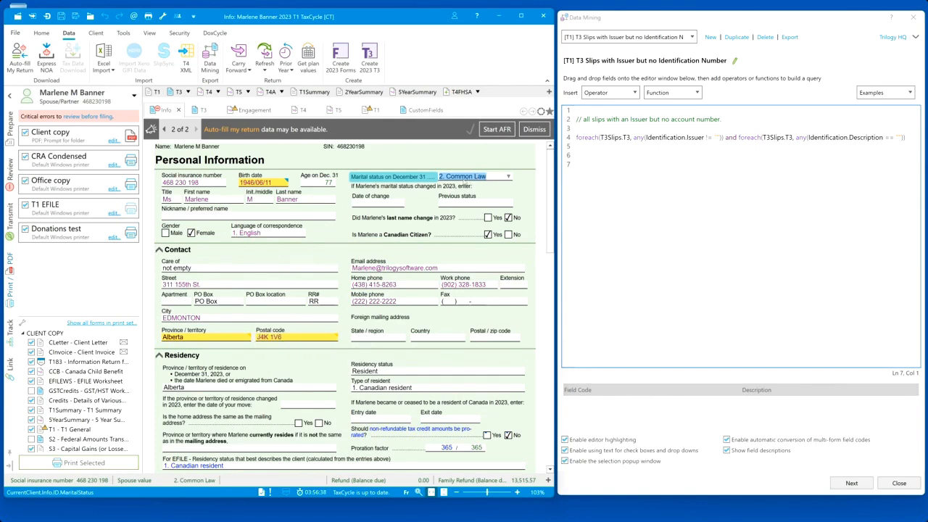
pyautogui.moveTo(464, 181); pyautogui.dragTo(593, 164)
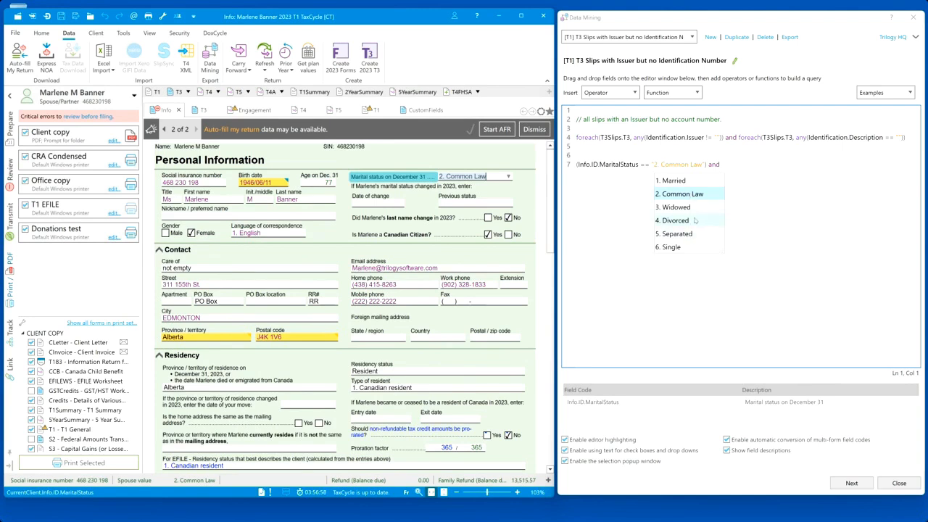
pyautogui.click(691, 180)
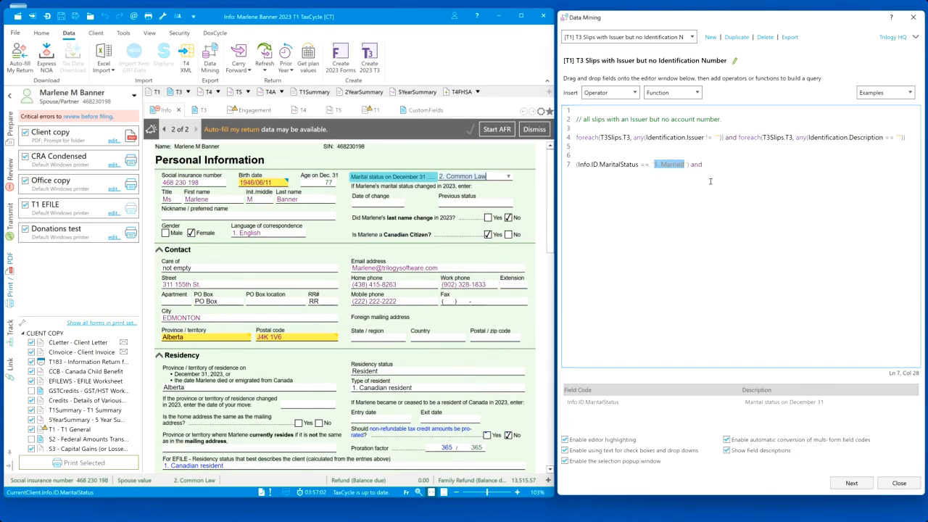
# Try to add the social insurance number field to line 7 of the query, and delete everything on that line
pyautogui.click(200, 184)
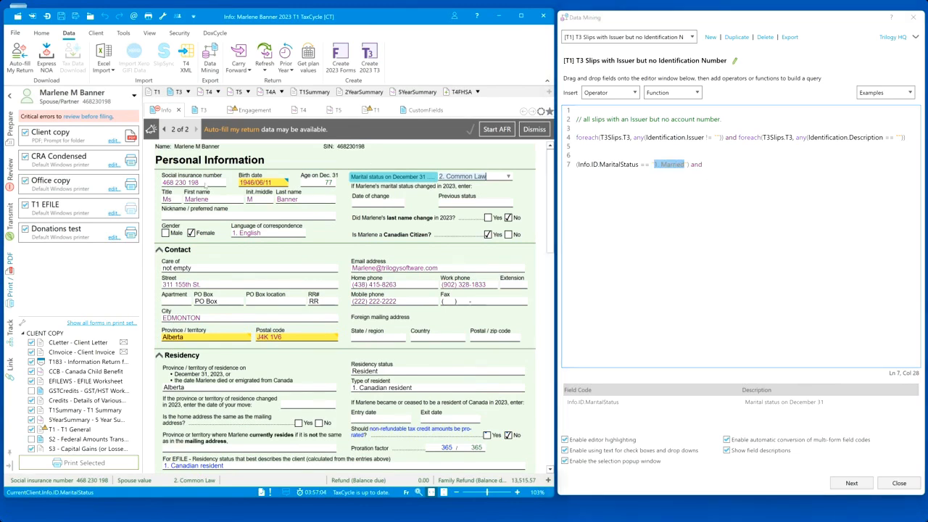
pyautogui.moveTo(200, 185); pyautogui.dragTo(605, 195)
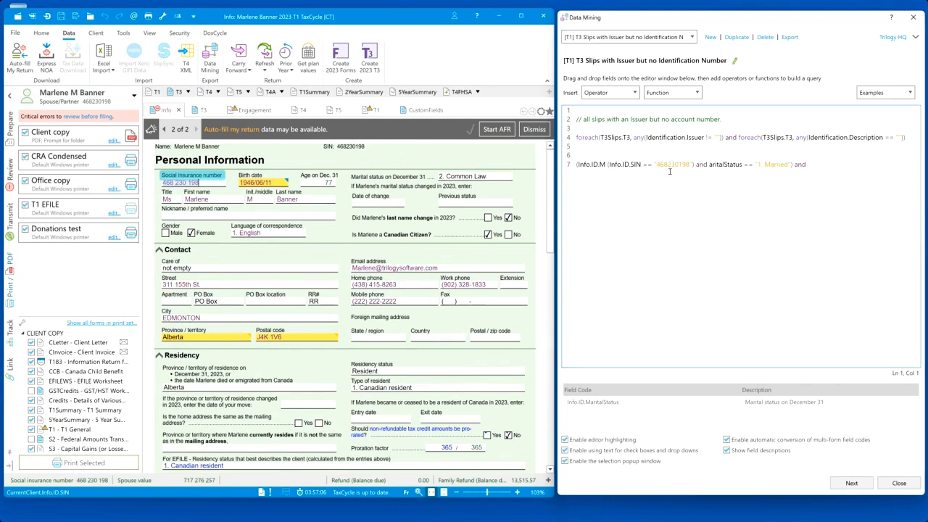
pyautogui.moveTo(827, 164); pyautogui.dragTo(572, 177)
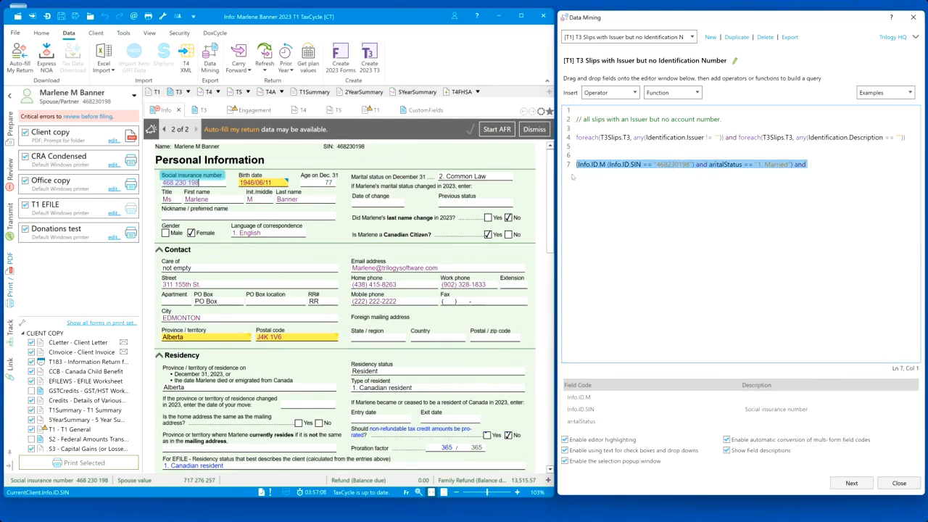
pyautogui.press('Delete')
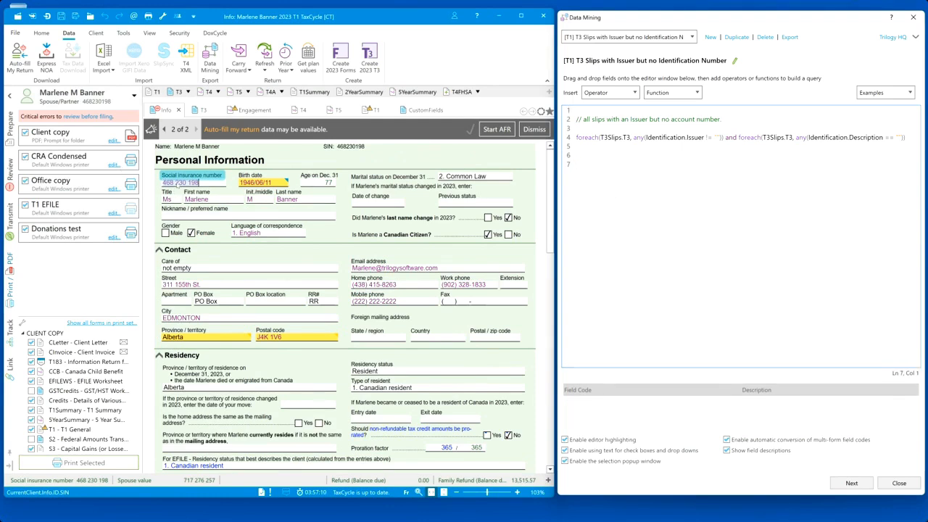
# Add the social insurance number field to line 7 of the query, empty its comparison value and try a != operator
pyautogui.moveTo(180, 183); pyautogui.dragTo(589, 165)
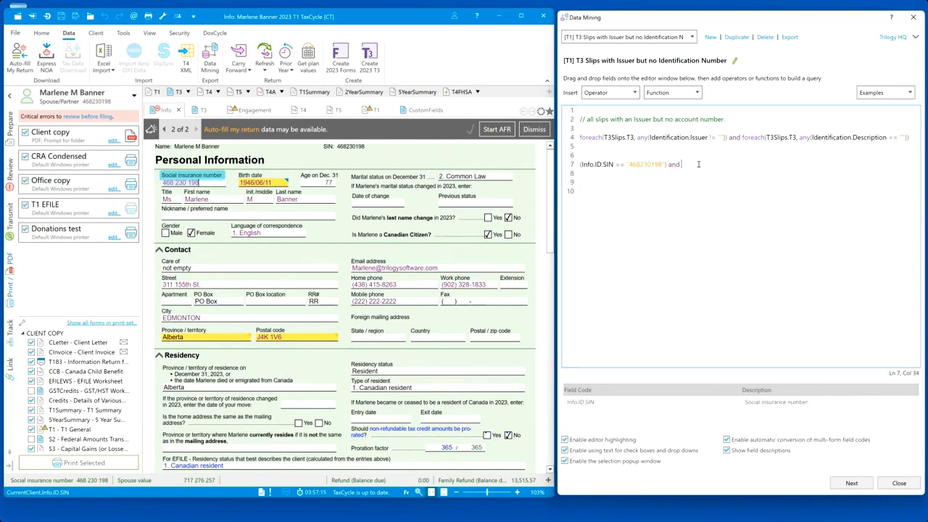
pyautogui.press('Left')
pyautogui.press('Left')
pyautogui.press('Left')
pyautogui.press('Left')
pyautogui.press('Left')
pyautogui.press('Left')
pyautogui.press('Left')
pyautogui.hotkey('ctrl', 'shift', 'Left')
pyautogui.press('BackSpace')
pyautogui.hotkey('shift', 'Left')
pyautogui.write('!')
pyautogui.hotkey('shift', 'Right')
# Check the list of available operators and delete the social insurance number condition from line 7
pyautogui.click(636, 94)
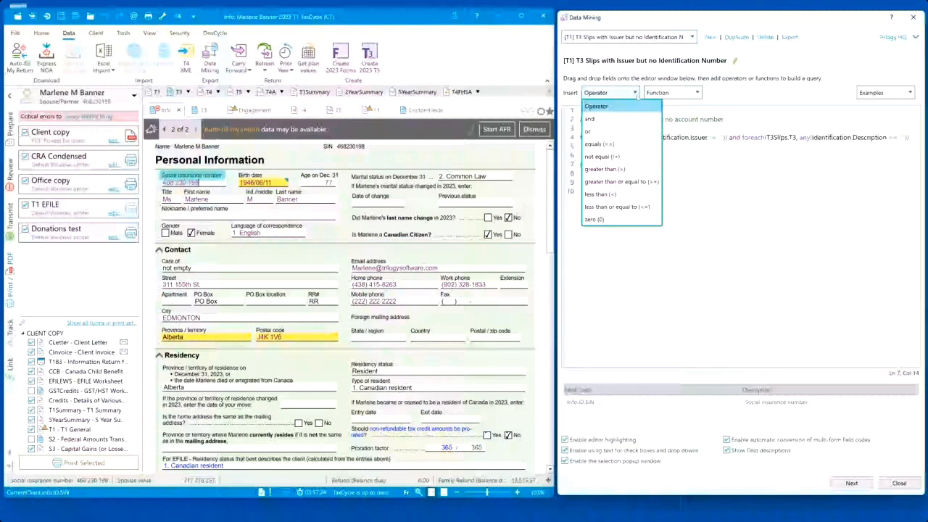
pyautogui.click(805, 176)
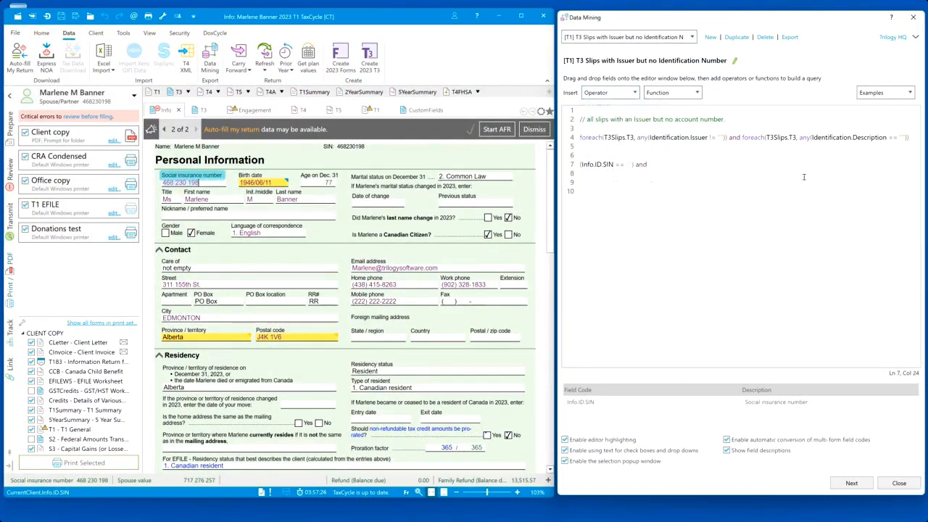
pyautogui.tripleClick(804, 177)
pyautogui.press('BackSpace')
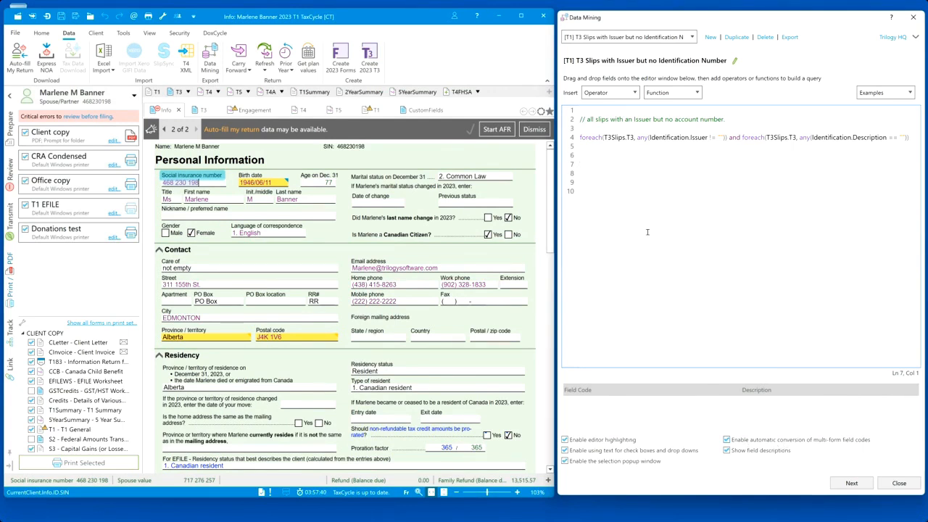
# Highlight the first foreach keyword on line 4 of the query and bring up the T3 slip form
pyautogui.doubleClick(590, 139)
pyautogui.click(589, 158)
pyautogui.doubleClick(595, 139)
pyautogui.click(602, 165)
pyautogui.click(203, 110)
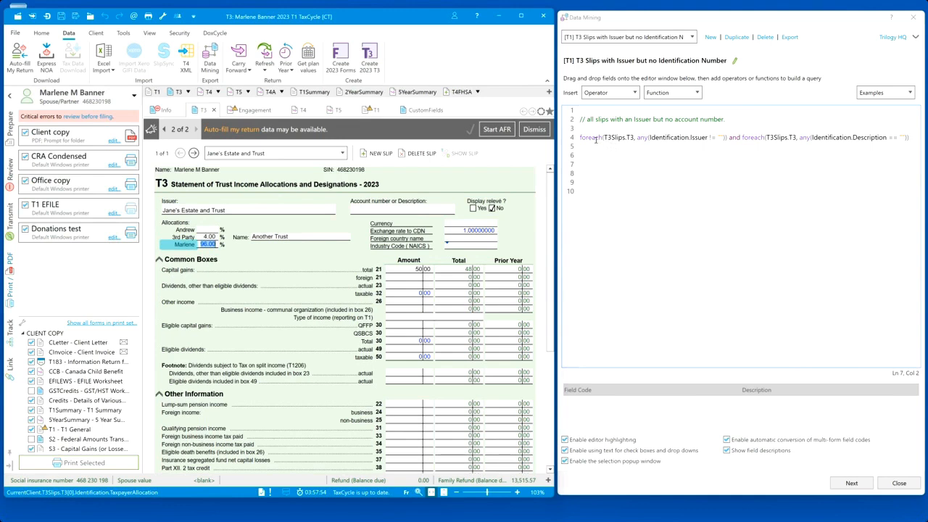
# Separate the two foreach conditions on line 4 of the query with several blank lines
pyautogui.click(730, 138)
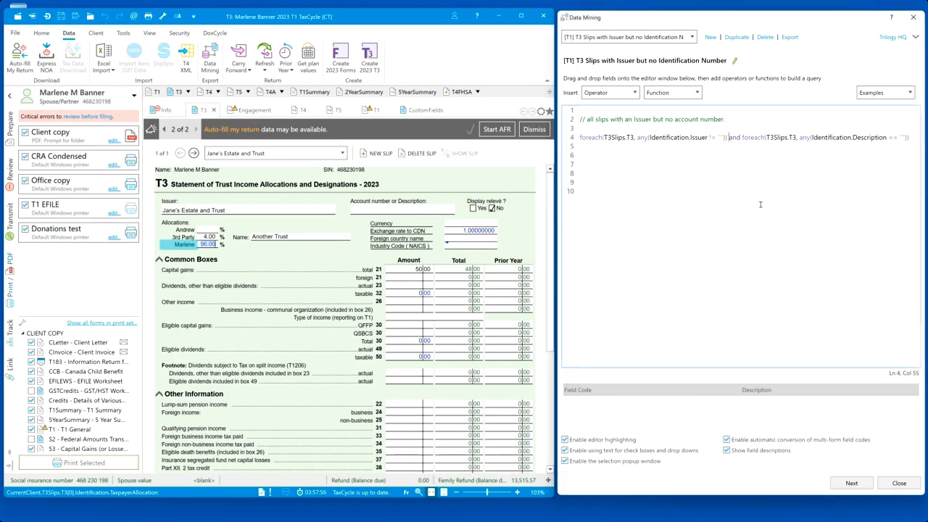
pyautogui.press('Return')
pyautogui.press('Return')
pyautogui.press('Return')
pyautogui.press('Up')
pyautogui.press('Return')
pyautogui.press('Return')
pyautogui.press('Return')
pyautogui.press('Return')
pyautogui.press('Up')
pyautogui.press('Up')
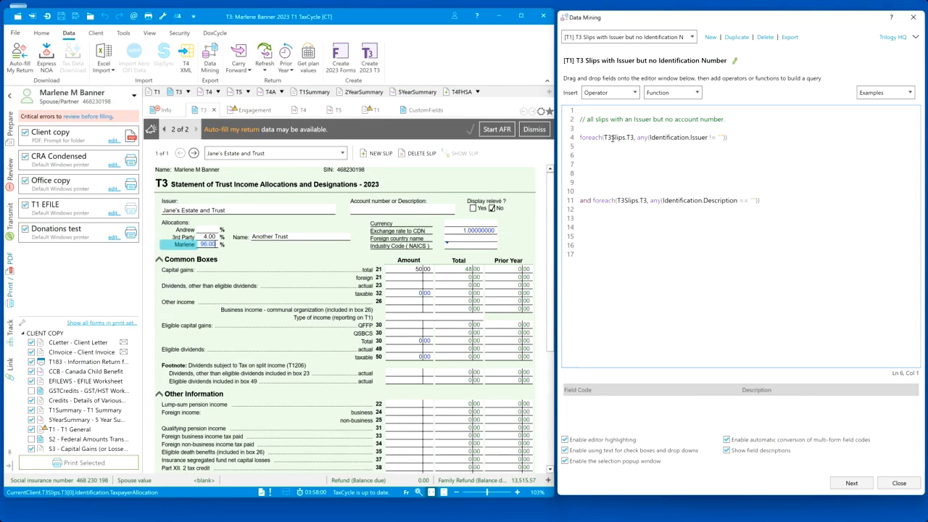
# Compare the Issuer field on the T3 slip with the first foreach condition in the query
pyautogui.click(202, 211)
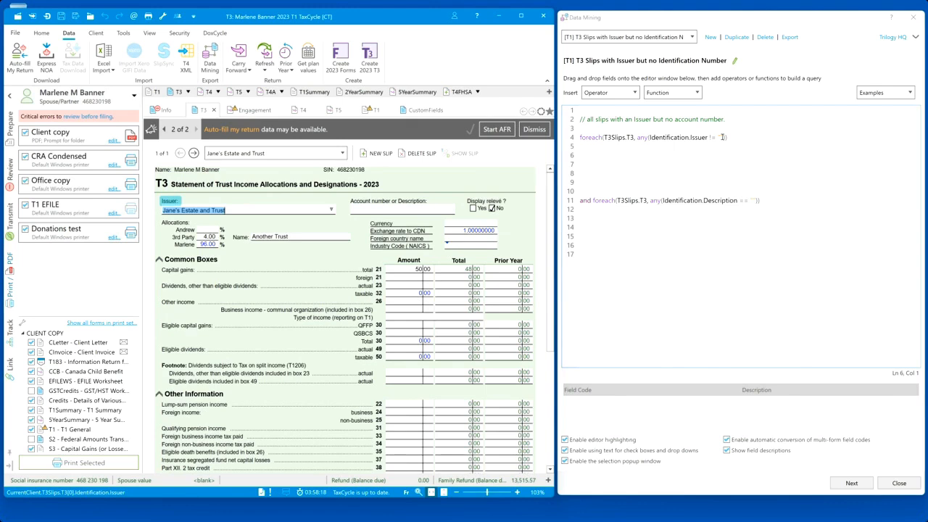
pyautogui.click(764, 134)
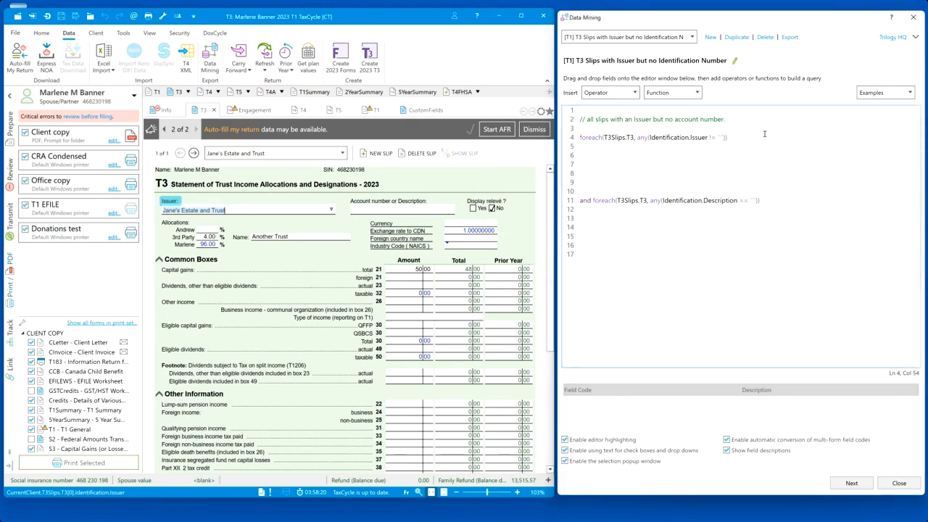
pyautogui.click(282, 196)
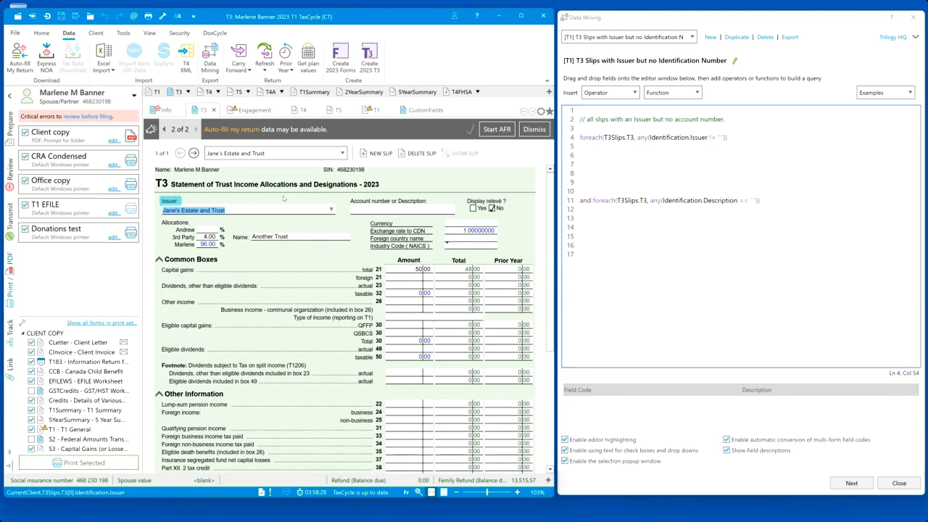
# Turn off automatic conversion of multi-form field codes and add the T3 slip's Issuer field to line 8 of the query
pyautogui.click(652, 156)
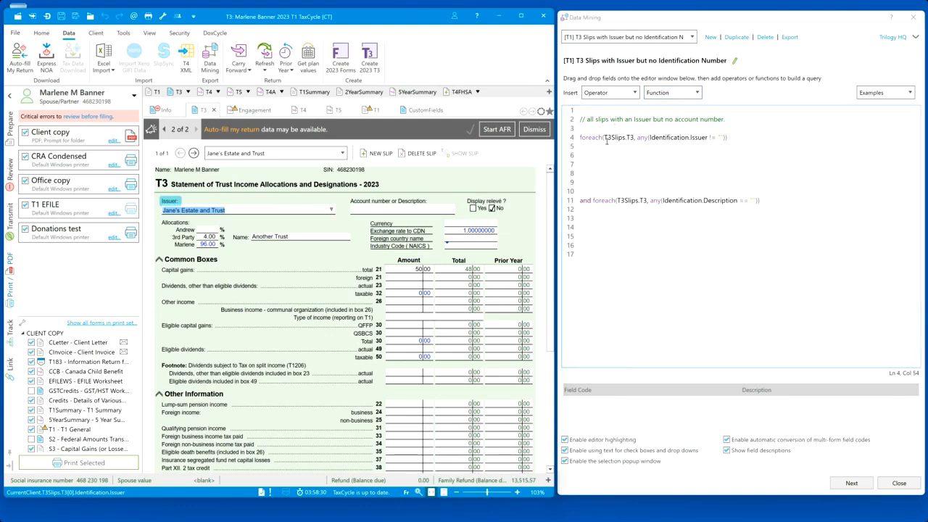
pyautogui.press('Return')
pyautogui.press('Return')
pyautogui.press('Up')
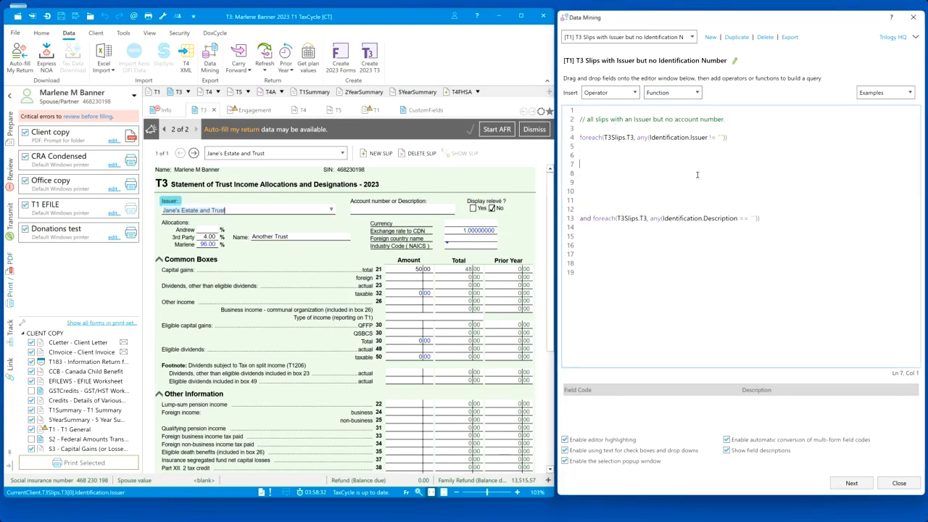
pyautogui.click(739, 443)
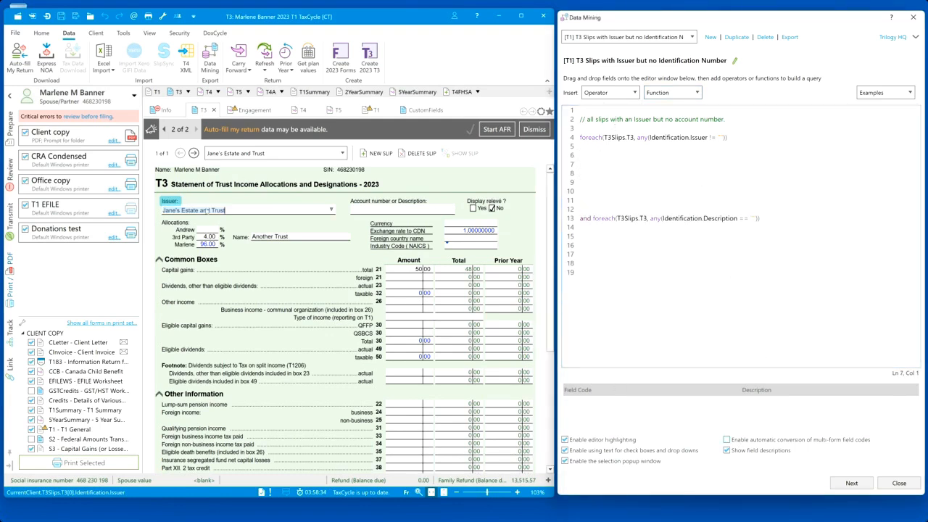
pyautogui.moveTo(207, 211); pyautogui.dragTo(587, 171)
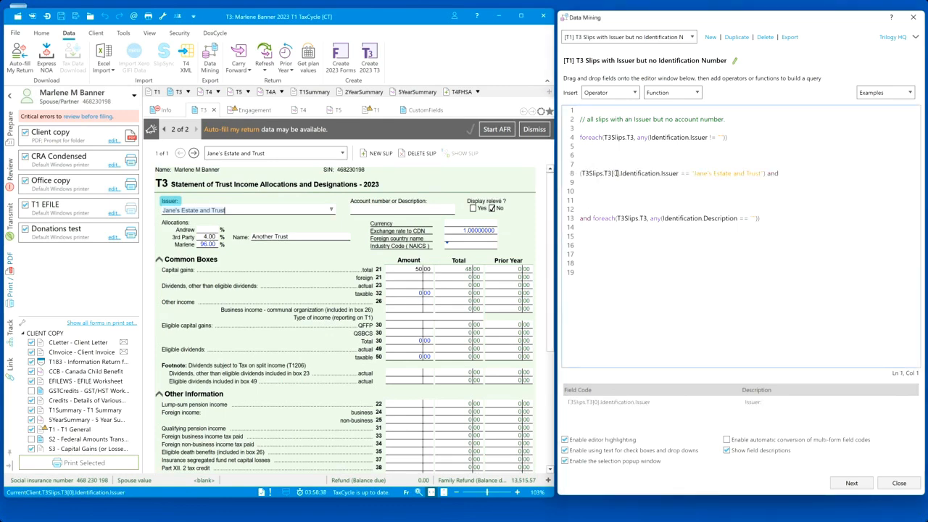
pyautogui.doubleClick(615, 173)
pyautogui.click(602, 185)
# Switch to the principal's return and add the Issuer field of its Property Co-operative T3 slip to line 9
pyautogui.click(329, 207)
pyautogui.press('F5')
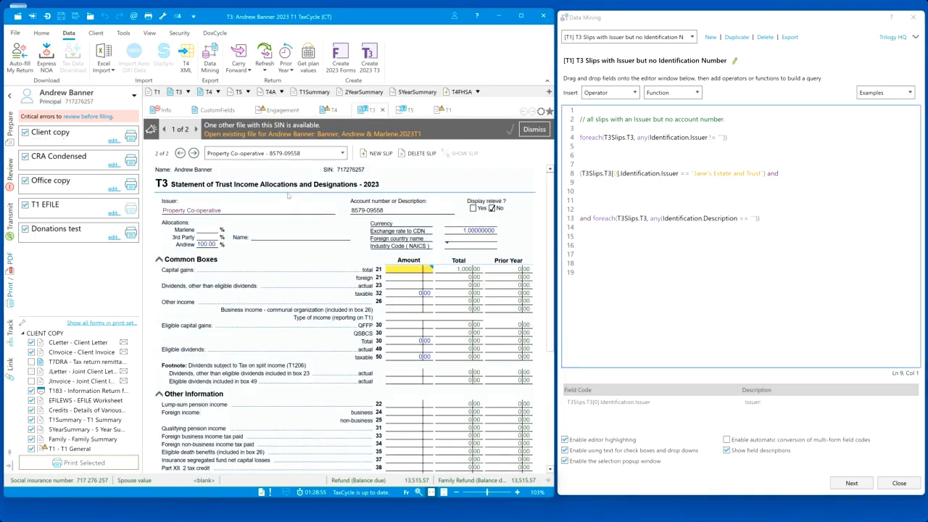
pyautogui.click(251, 211)
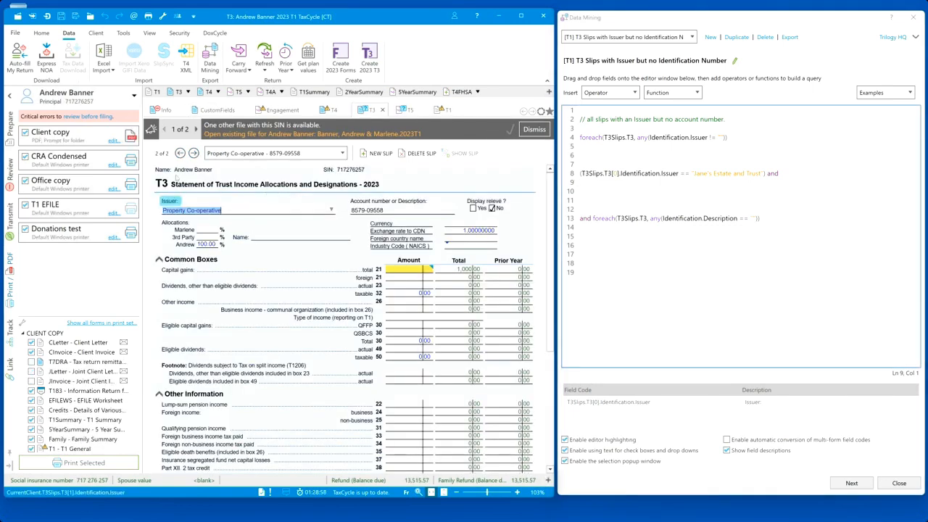
pyautogui.moveTo(199, 215); pyautogui.dragTo(588, 184)
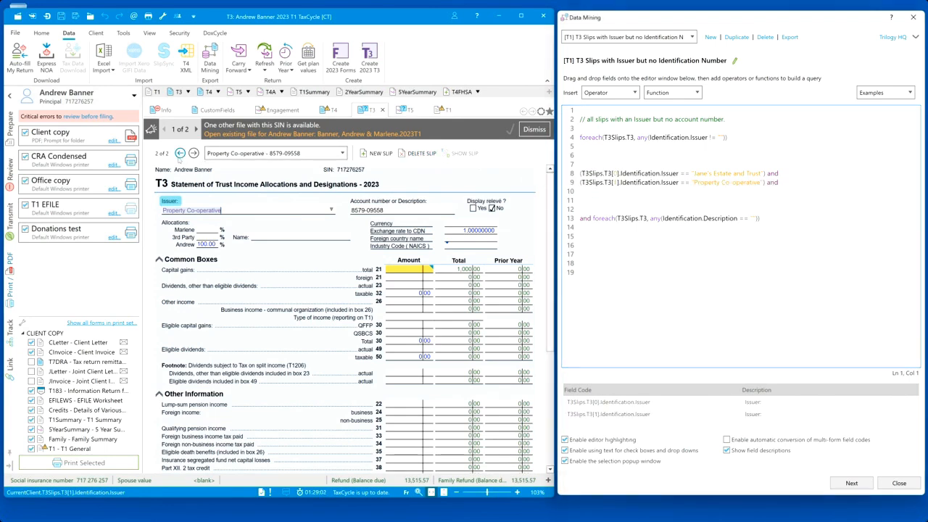
pyautogui.click(180, 154)
pyautogui.click(194, 154)
pyautogui.click(616, 182)
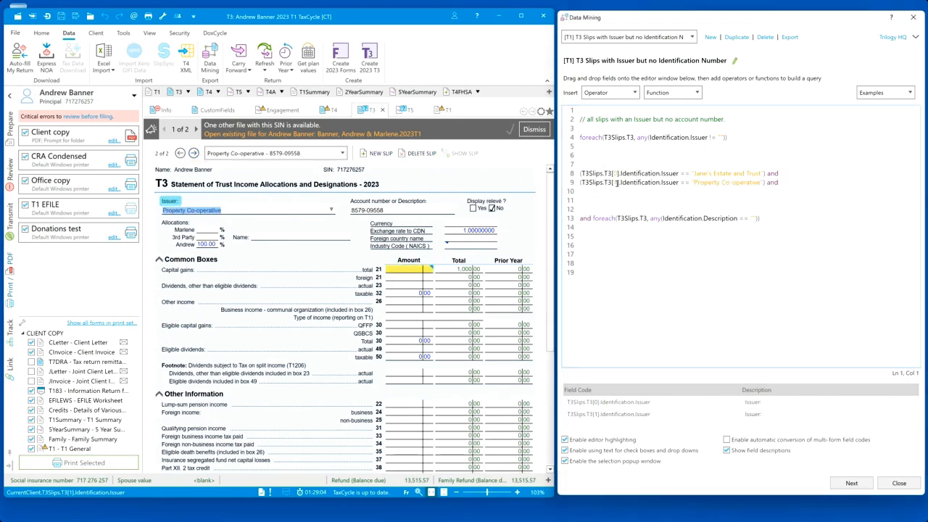
pyautogui.click(648, 198)
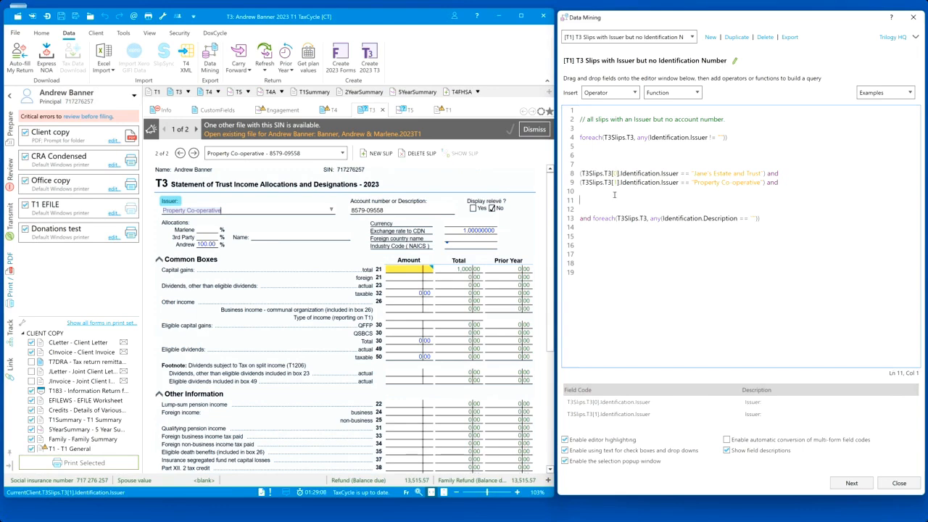
# Turn automatic conversion of multi-form field codes back on and delete both indexed T3 Issuer conditions
pyautogui.click(781, 441)
pyautogui.moveTo(580, 191); pyautogui.dragTo(570, 173)
pyautogui.press('Delete')
pyautogui.press('Delete')
pyautogui.press('Delete')
pyautogui.press('Delete')
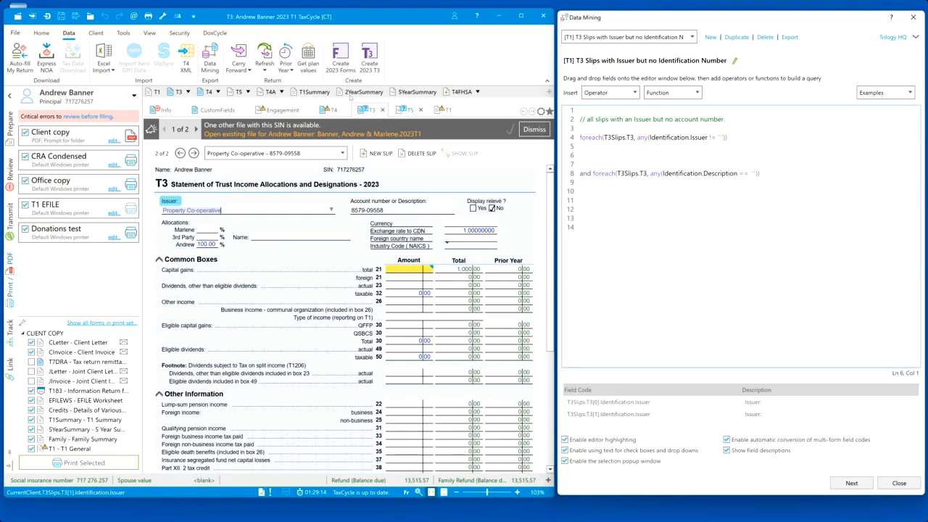
# Return to the spouse's return and add the T3 slip's Issuer field to line 6 of the query
pyautogui.click(315, 199)
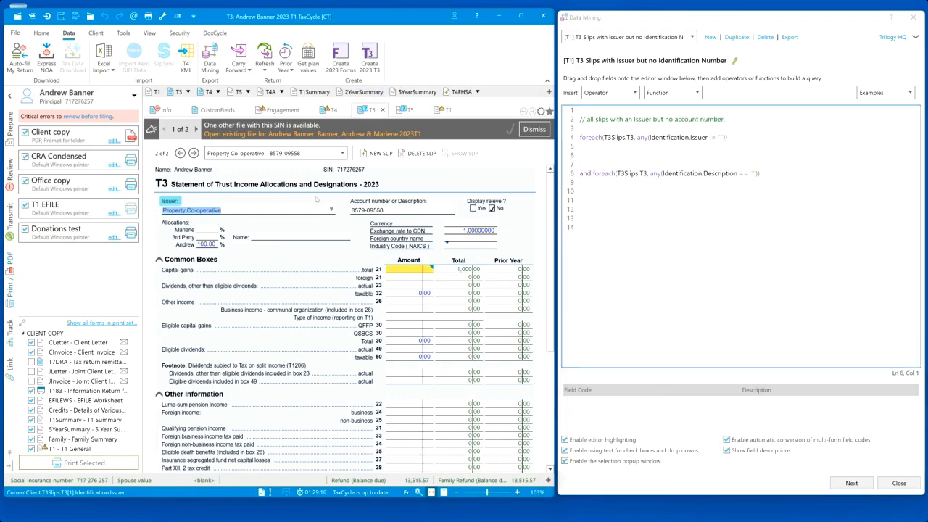
pyautogui.press('F5')
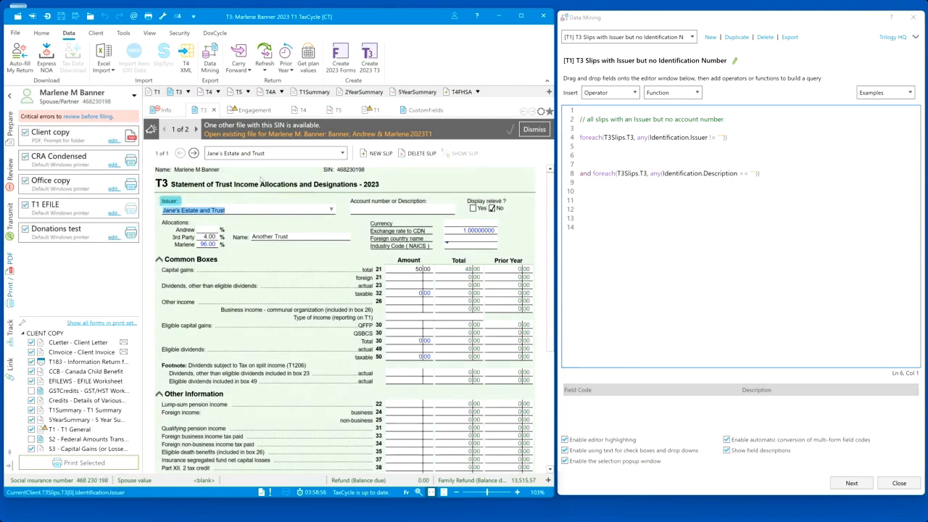
pyautogui.moveTo(194, 211); pyautogui.dragTo(592, 155)
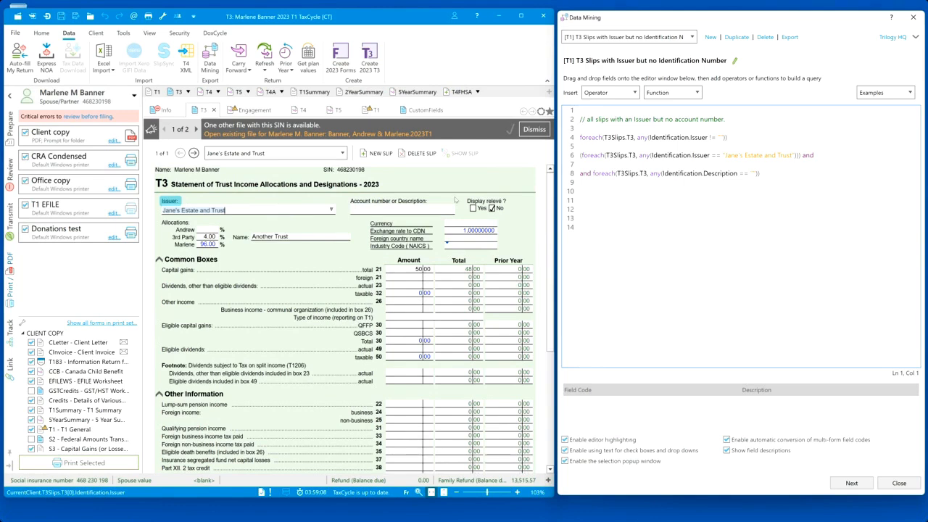
# Delete the converted Issuer condition from line 6 and rejoin the two foreach conditions on line 4
pyautogui.click(822, 157)
pyautogui.hotkey('shift', 'Home')
pyautogui.press('BackSpace')
pyautogui.press('Down')
pyautogui.press('BackSpace')
pyautogui.press('BackSpace')
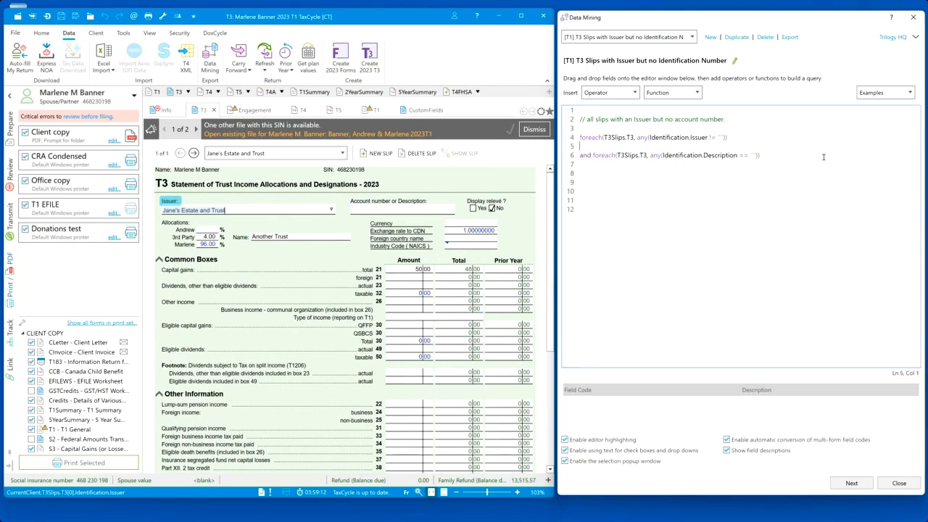
pyautogui.press('Delete')
pyautogui.press('BackSpace')
pyautogui.press('End')
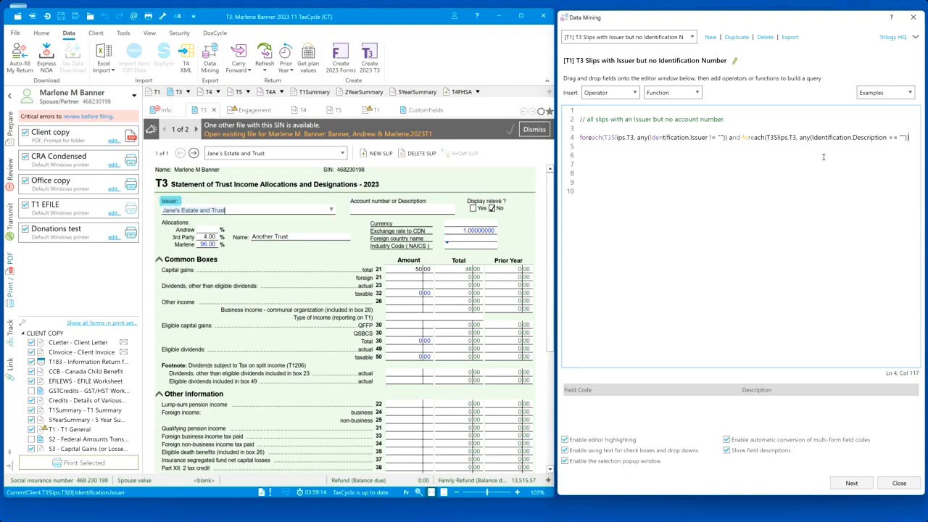
# Add "and" on line 6 and insert the T3 slip's box 21 capital gains amount on line 8
pyautogui.press('Return')
pyautogui.press('Return')
pyautogui.write('and')
pyautogui.press('Return')
pyautogui.press('Return')
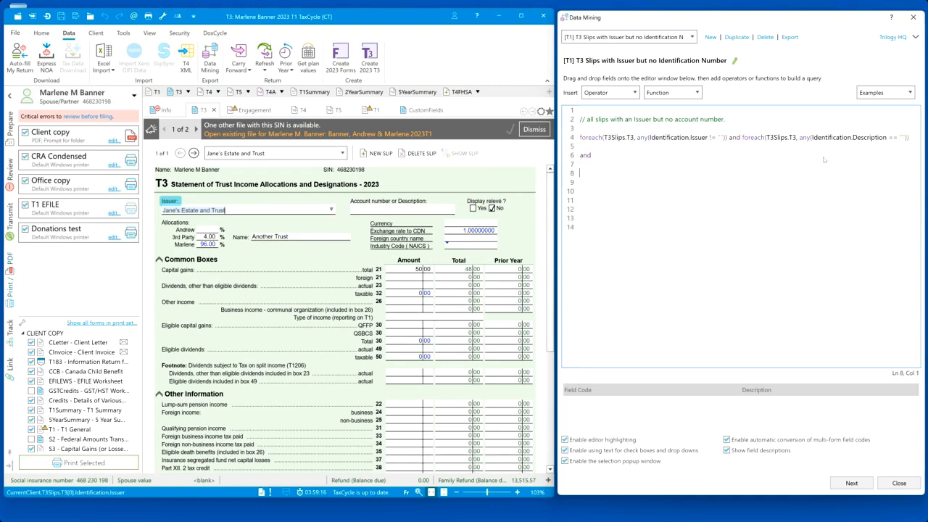
pyautogui.moveTo(422, 270); pyautogui.dragTo(596, 176)
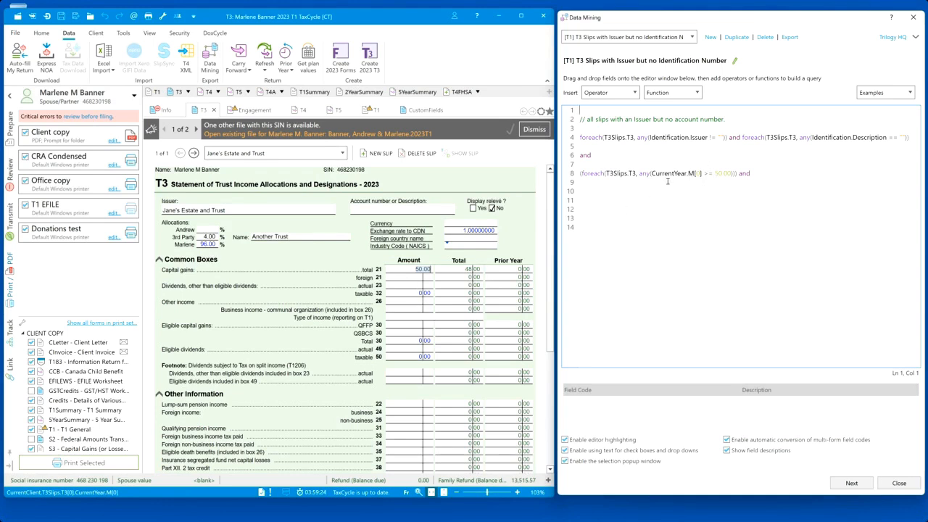
# Set the capital gains condition on line 8 to compare with >= 0.00
pyautogui.click(710, 173)
pyautogui.write('=')
pyautogui.click(737, 173)
pyautogui.press('Left')
pyautogui.press('Left')
pyautogui.press('Left')
pyautogui.press('Left')
pyautogui.press('Left')
pyautogui.press('Left')
pyautogui.press('Left')
pyautogui.press('BackSpace')
pyautogui.press('Left')
pyautogui.press('Left')
pyautogui.press('Left')
pyautogui.press('BackSpace')
pyautogui.write('!')
pyautogui.press('BackSpace')
pyautogui.write('>')
# Delete the capital gains condition, the "and" above it and the extra blank lines
pyautogui.press('Home')
pyautogui.hotkey('shift', 'Down')
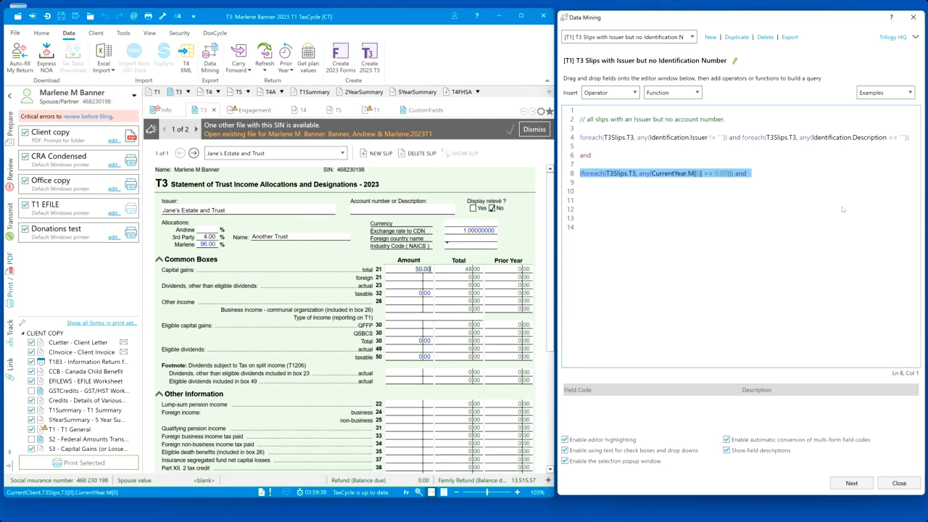
pyautogui.press('BackSpace')
pyautogui.press('BackSpace')
pyautogui.press('BackSpace')
pyautogui.press('BackSpace')
pyautogui.press('BackSpace')
pyautogui.press('BackSpace')
pyautogui.press('BackSpace')
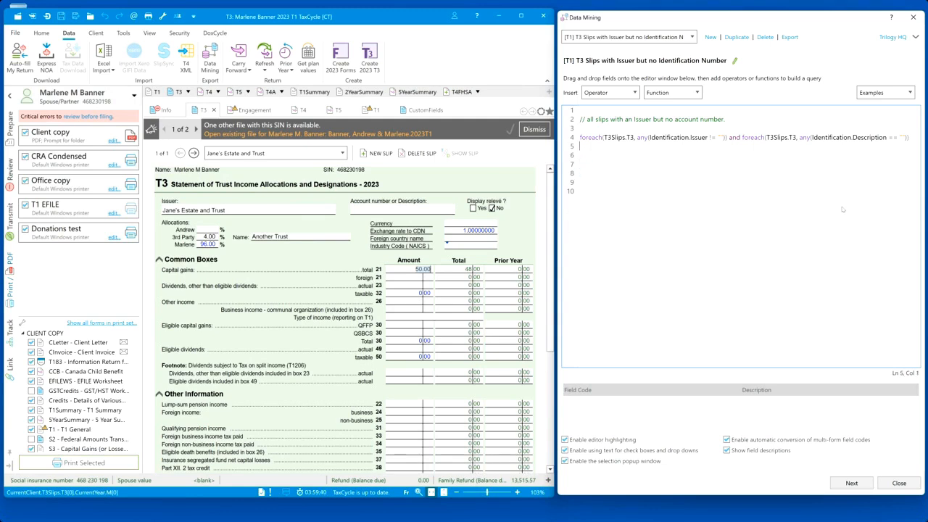
pyautogui.press('Delete')
pyautogui.press('Delete')
# Add the comment "// this is a comment." on line 4, above the foreach conditions
pyautogui.press('Up')
pyautogui.press('Up')
pyautogui.press('Up')
pyautogui.press('Up')
pyautogui.press('Up')
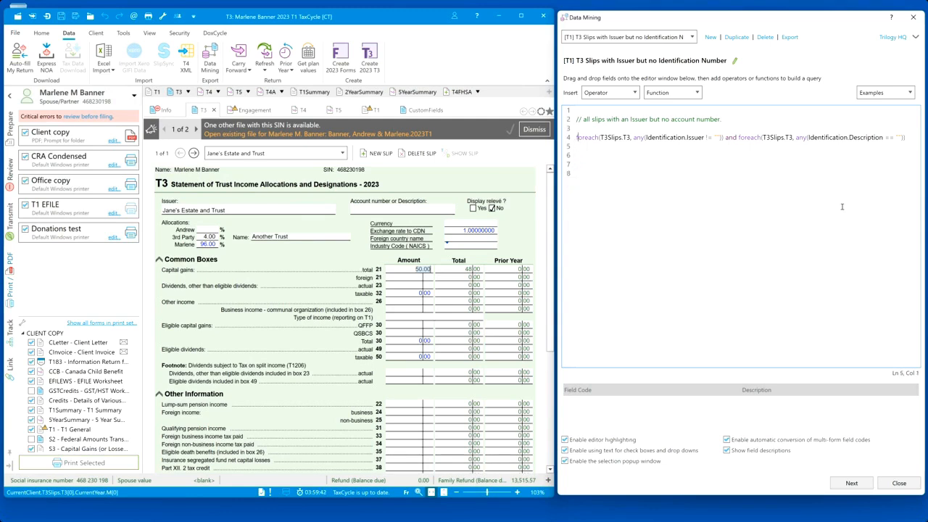
pyautogui.press('Left')
pyautogui.press('Return')
pyautogui.press('Return')
pyautogui.press('Up')
pyautogui.write('/')
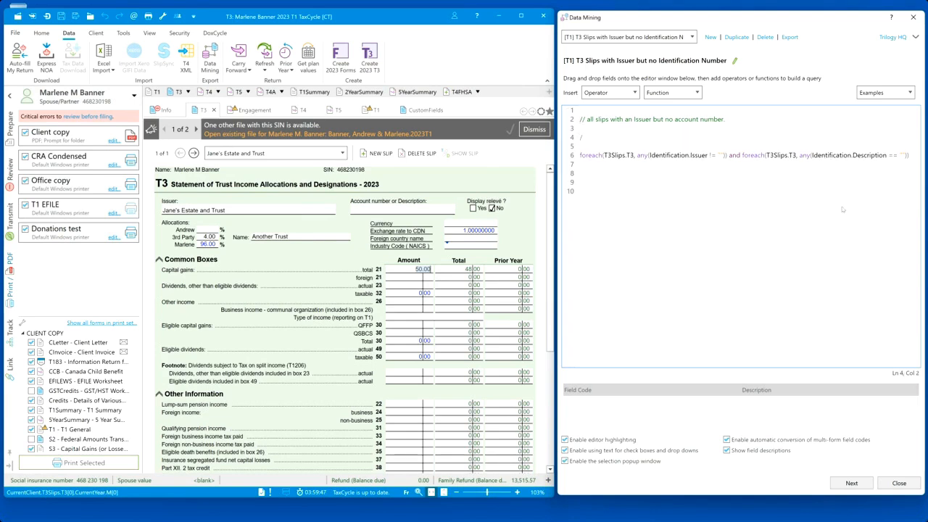
pyautogui.write('/ this is a comment.')
# Insert the Info form's social insurance number field as a condition on line 9 of the query
pyautogui.click(163, 109)
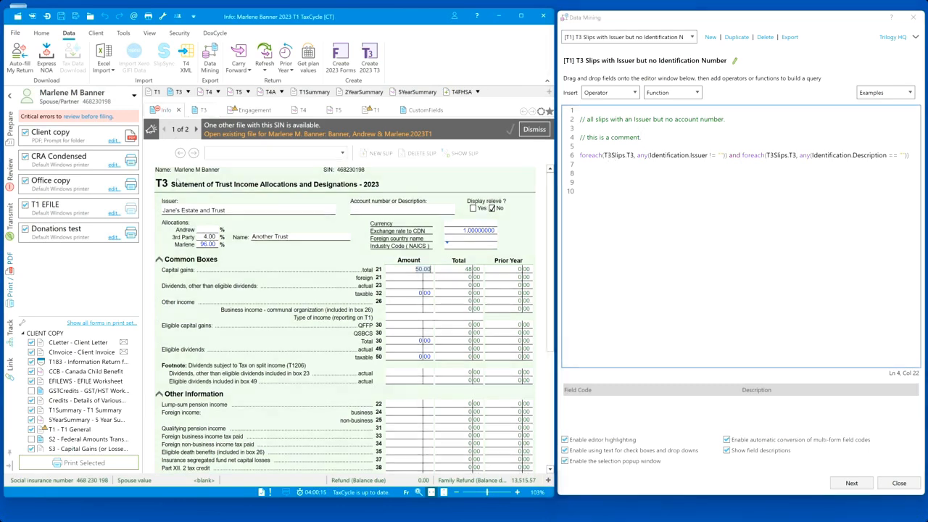
pyautogui.moveTo(181, 182); pyautogui.dragTo(596, 182)
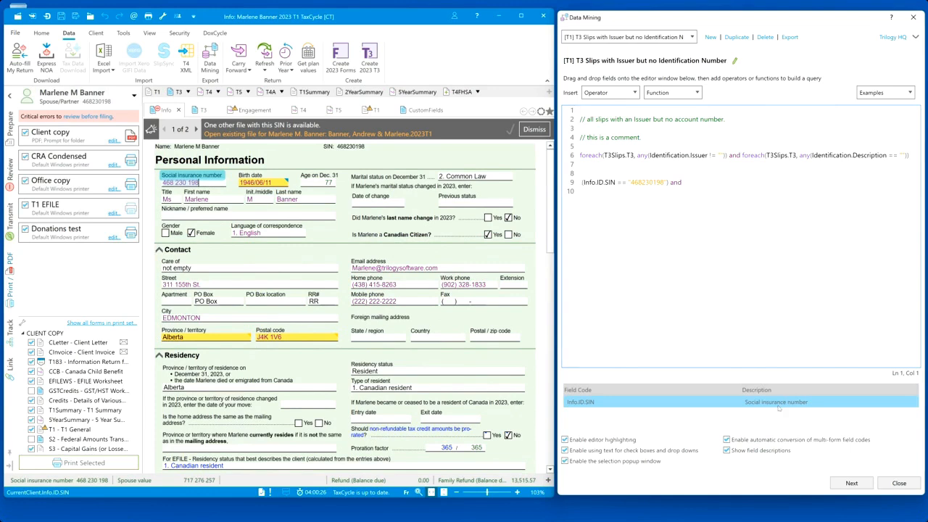
# Delete the social insurance number condition with its blank line, and turn off the display of field descriptions
pyautogui.click(691, 182)
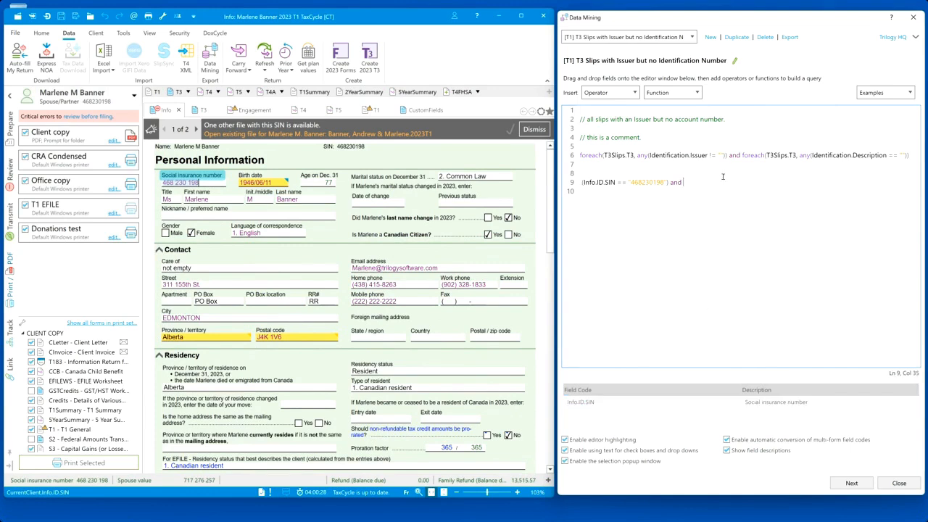
pyautogui.hotkey('shift', 'Home')
pyautogui.press('BackSpace')
pyautogui.press('BackSpace')
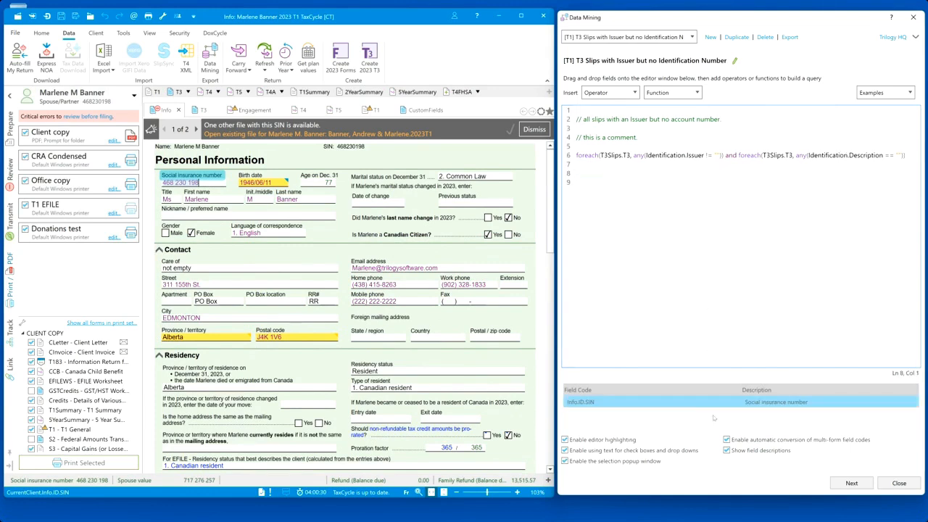
pyautogui.click(728, 449)
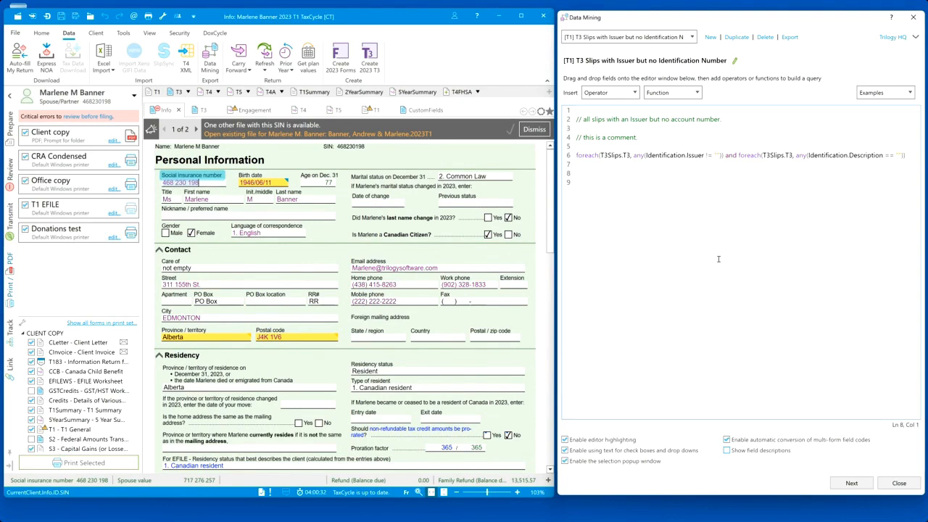
# Add an extra closing parenthesis at the end of the foreach conditions on line 6, followed by new lines
pyautogui.click(663, 157)
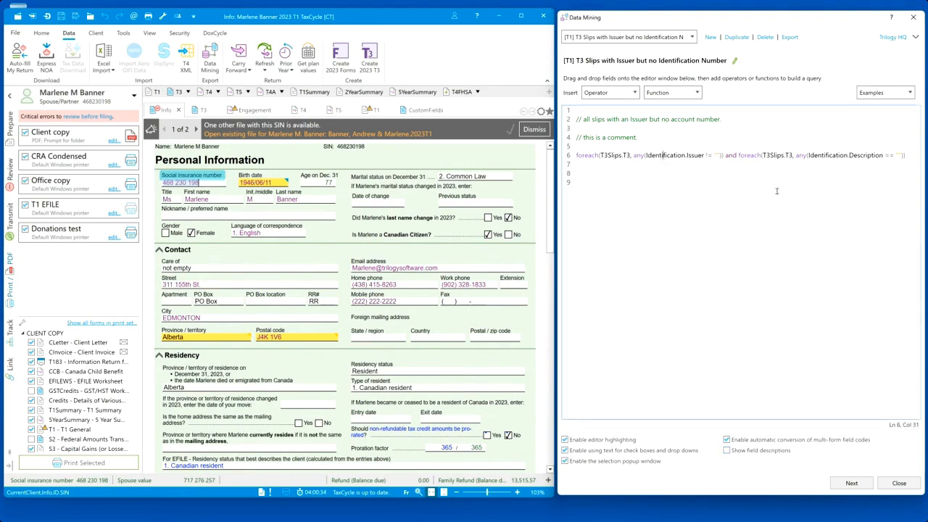
pyautogui.press('End')
pyautogui.write(')')
pyautogui.press('Return')
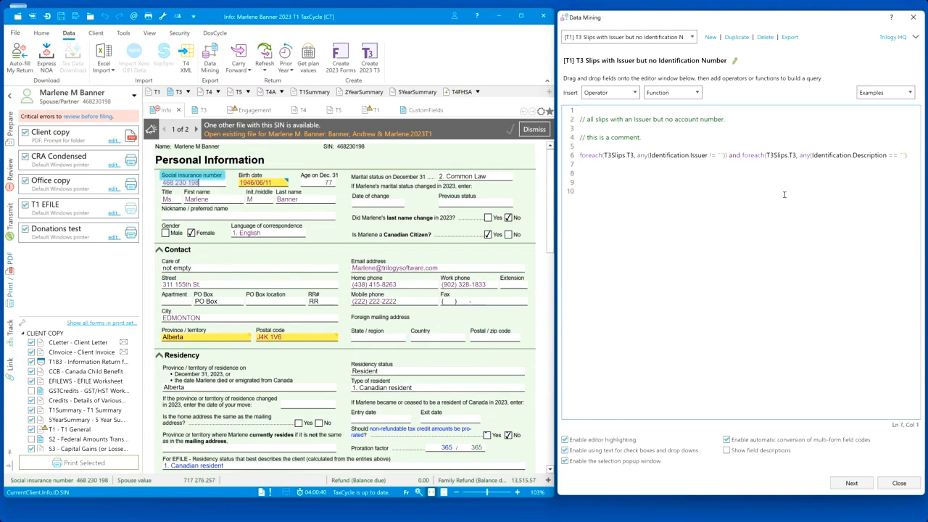
pyautogui.write(')')
pyautogui.press('Return')
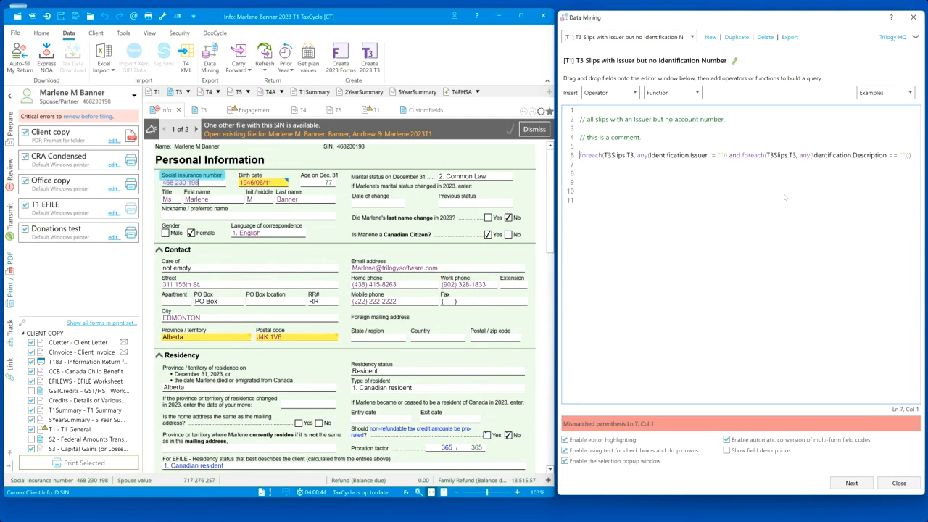
# Remove the extra closing parenthesis and the added lines after the foreach conditions on line 6
pyautogui.press('Down')
pyautogui.press('Down')
pyautogui.press('BackSpace')
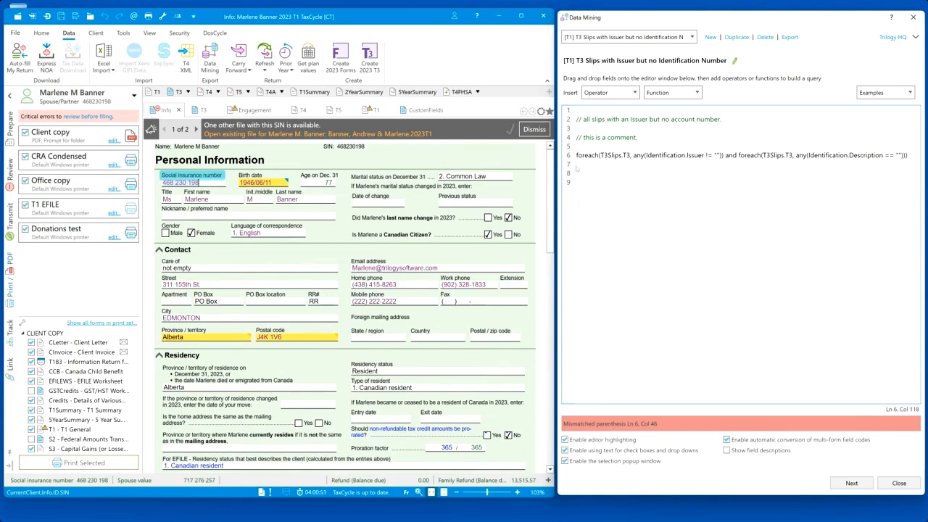
pyautogui.press('BackSpace')
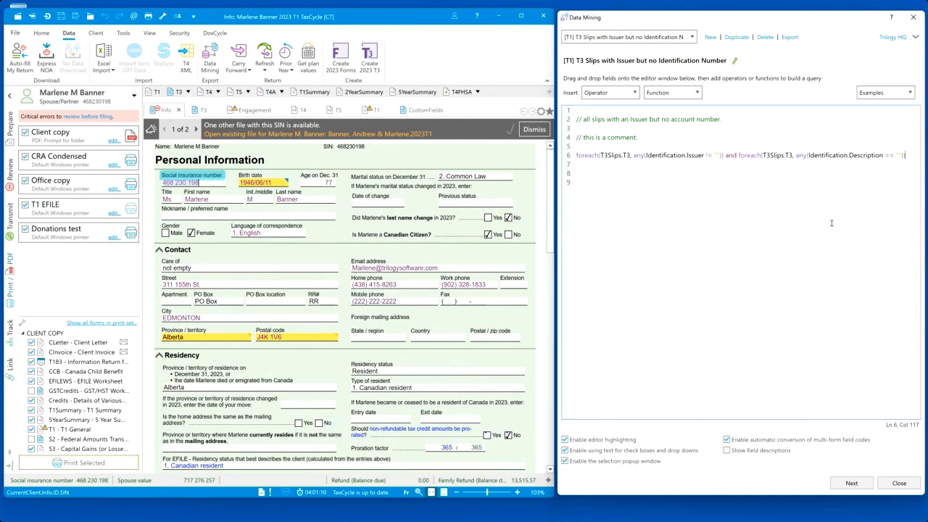
# Delete the "// this is a comment." line above the foreach conditions
pyautogui.press('Down')
pyautogui.click(654, 146)
pyautogui.hotkey('shift', 'Up')
pyautogui.press('Delete')
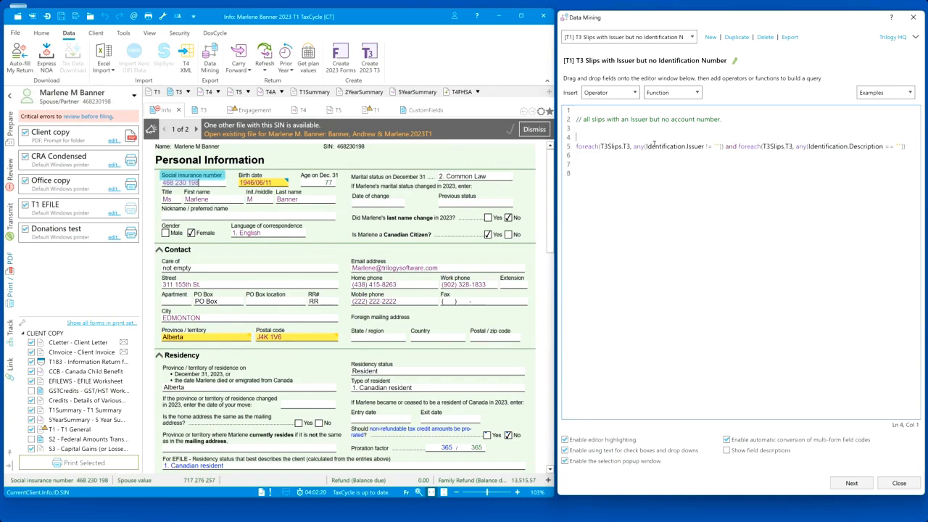
# Continue to the report settings and review the folders containing tax returns, including the option to scan folders monitored by Client Manager
pyautogui.click(852, 483)
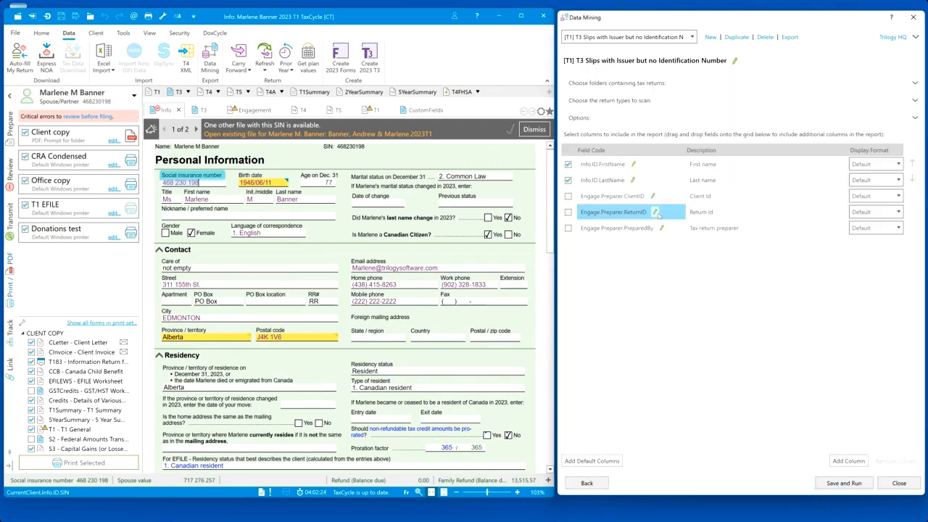
pyautogui.click(859, 87)
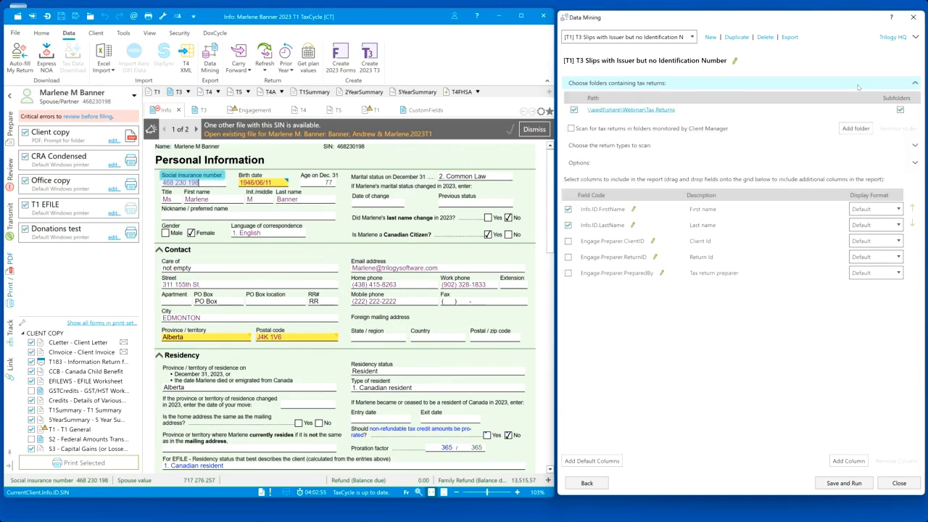
pyautogui.click(643, 110)
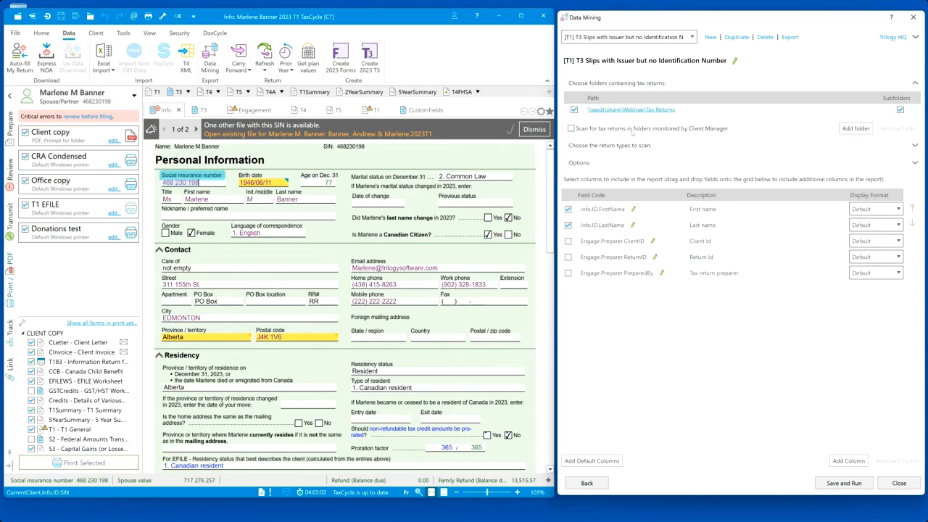
pyautogui.click(575, 110)
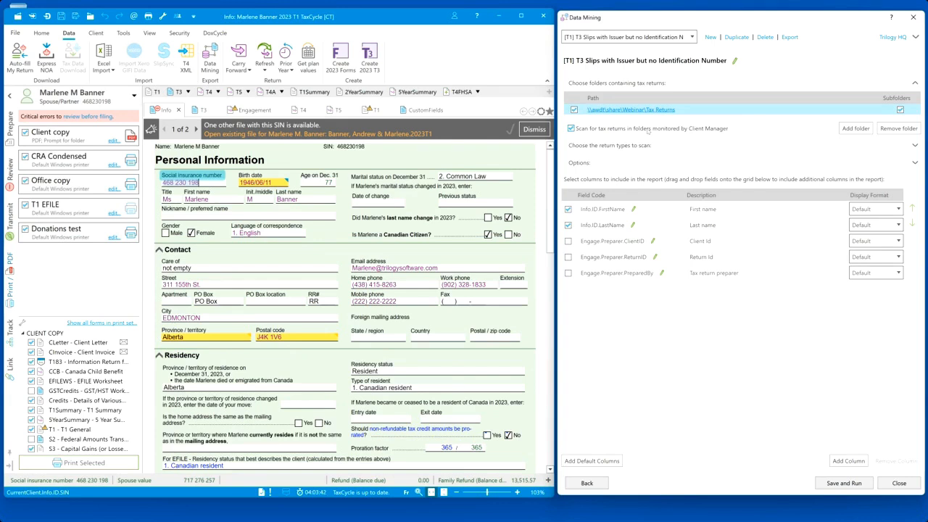
pyautogui.click(648, 131)
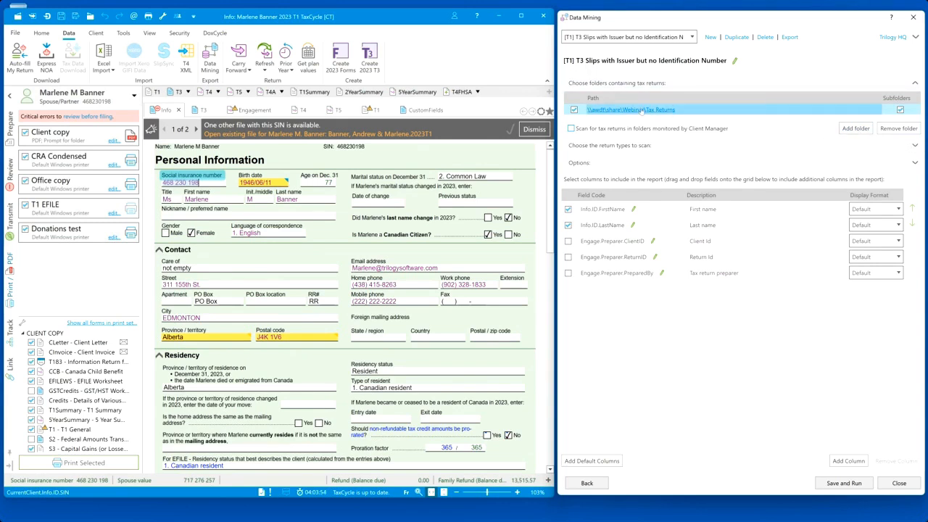
pyautogui.click(657, 85)
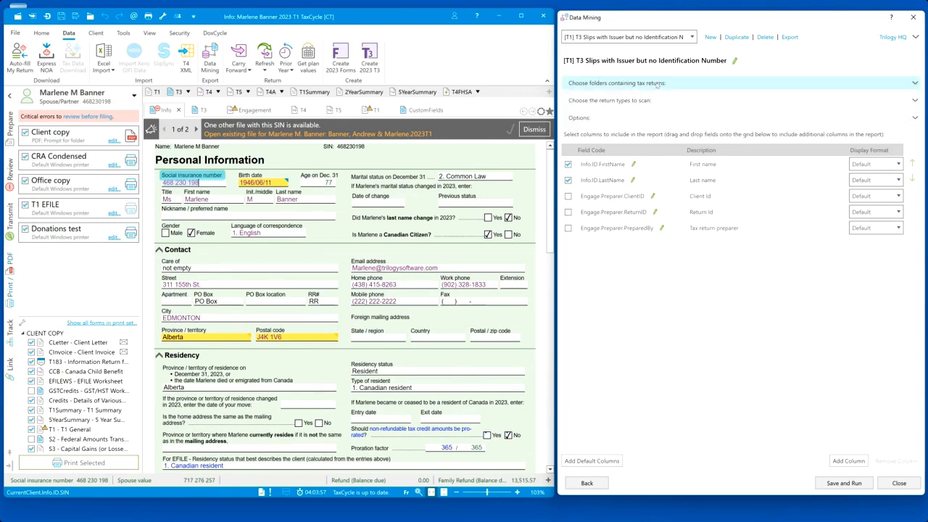
# In the return types to scan, deselect 2023 and set the last saved on or after date to 2024-06-12
pyautogui.click(673, 102)
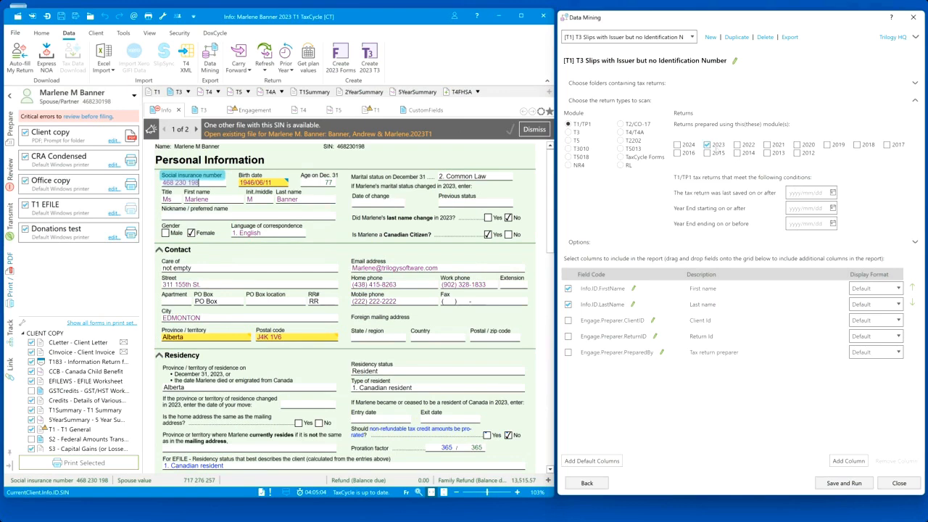
pyautogui.click(708, 145)
pyautogui.click(834, 193)
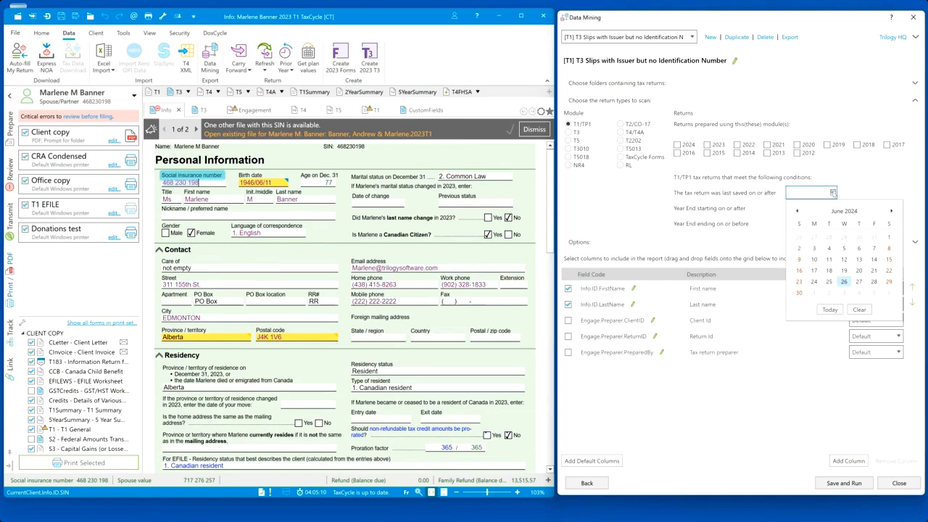
pyautogui.click(845, 259)
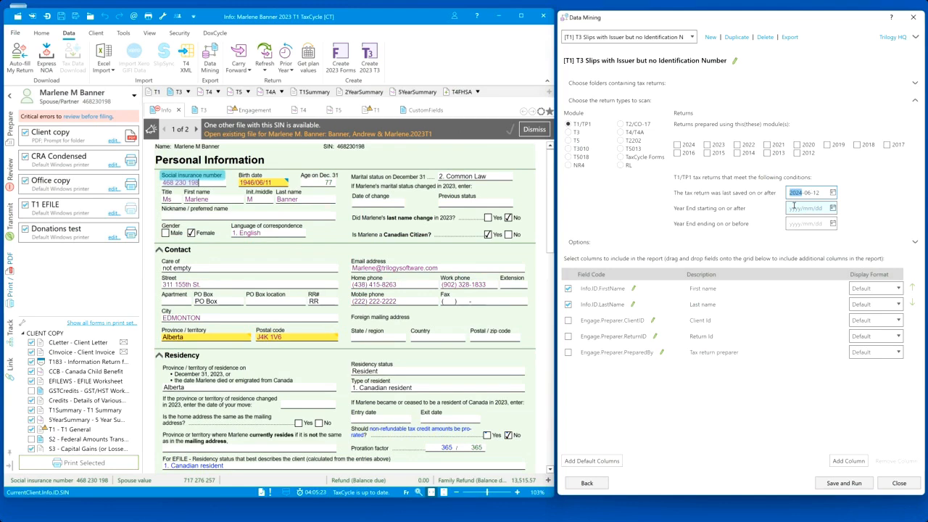
# Clear the last saved date and reselect 2023 in the return types to scan
pyautogui.hotkey('ctrl', 'a')
pyautogui.press('BackSpace')
pyautogui.click(795, 207)
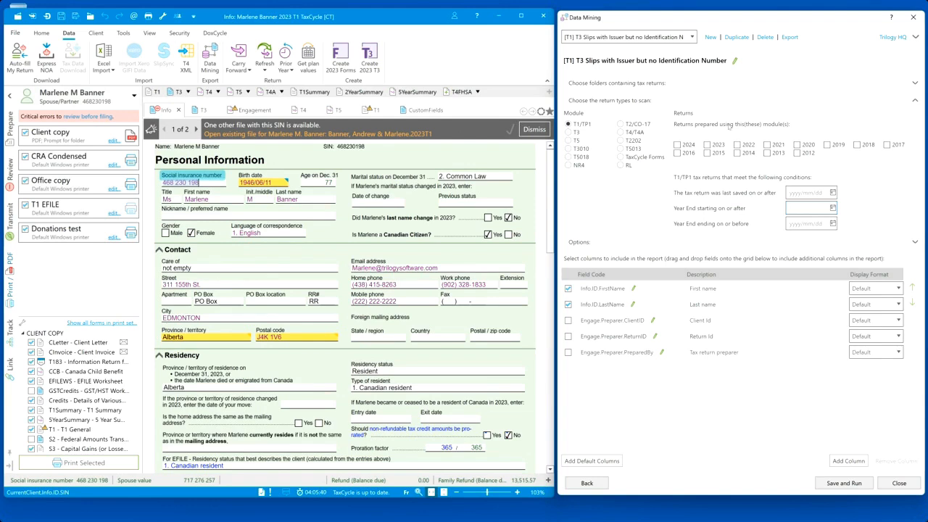
pyautogui.click(713, 147)
pyautogui.click(716, 104)
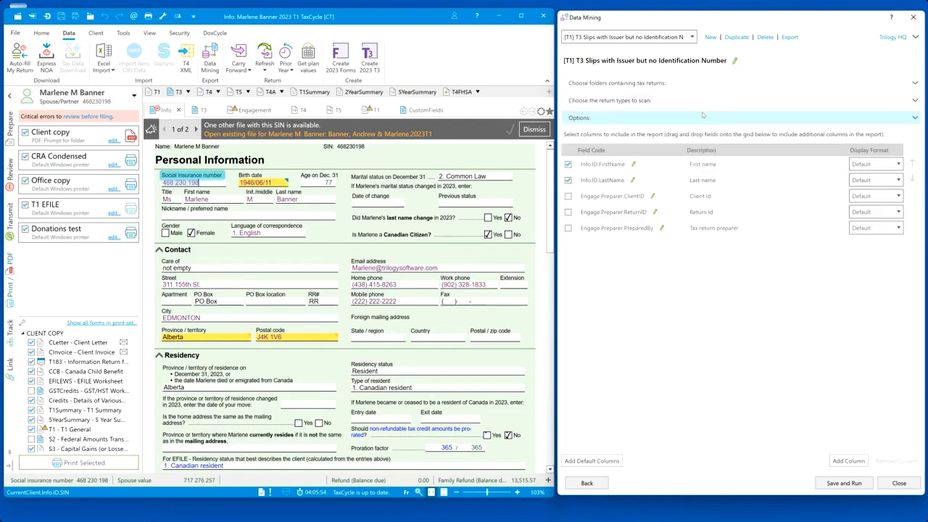
# Review the report options and the available calculation modes, choosing None
pyautogui.click(697, 119)
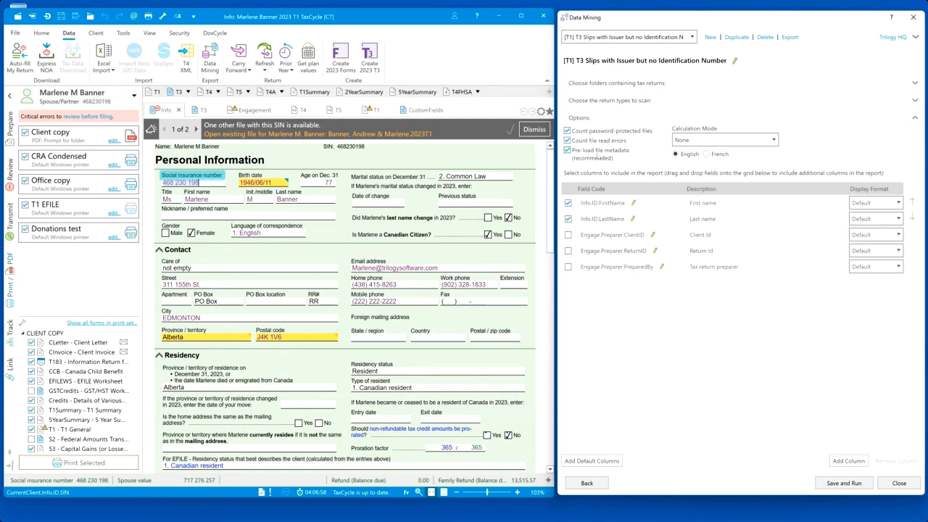
pyautogui.click(774, 140)
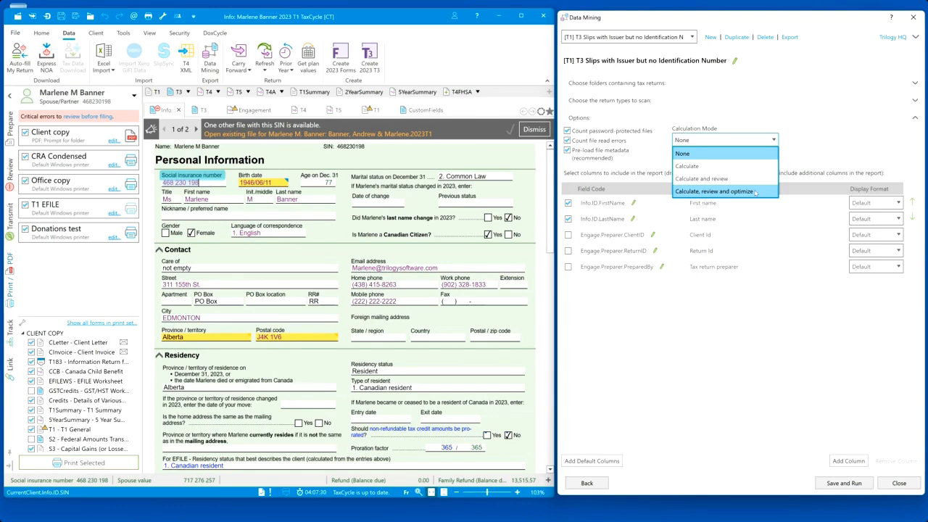
pyautogui.click(689, 154)
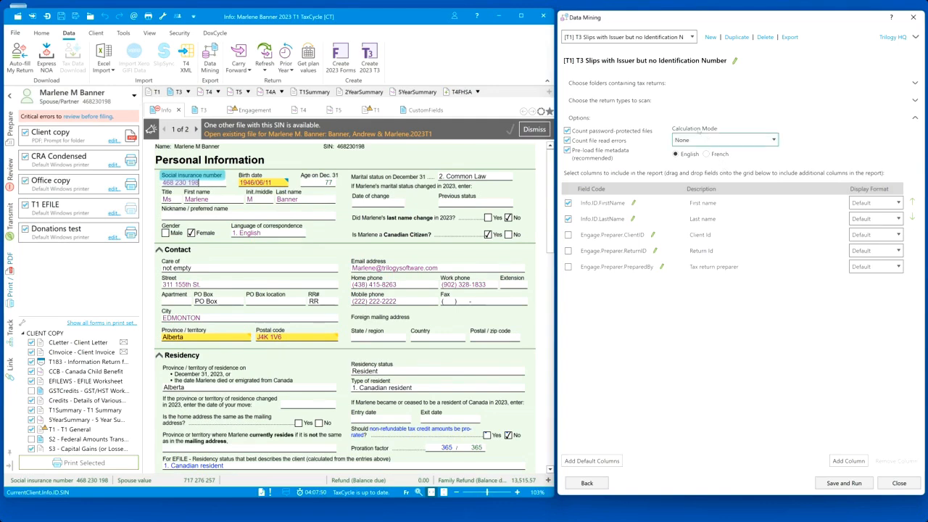
pyautogui.click(683, 122)
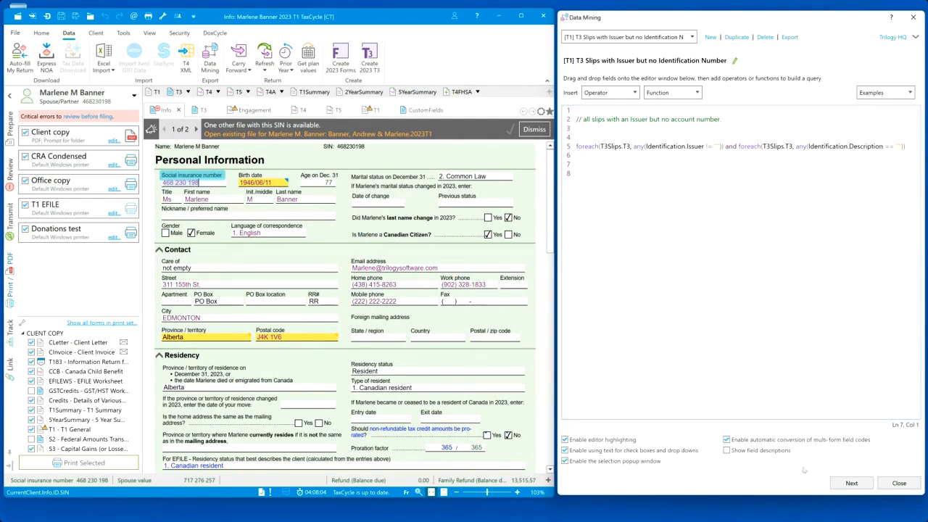
# Add the Client Id field from the Engagement form as a column in the report
pyautogui.click(852, 483)
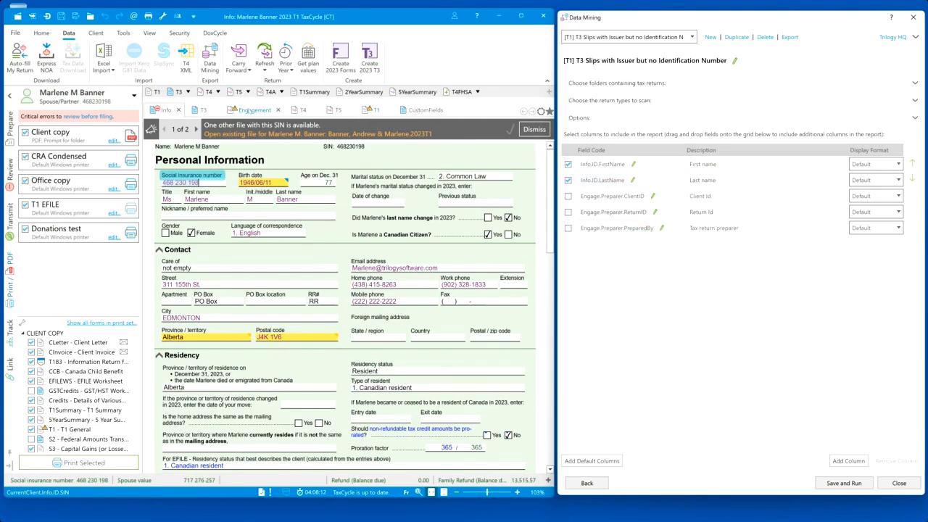
pyautogui.click(252, 110)
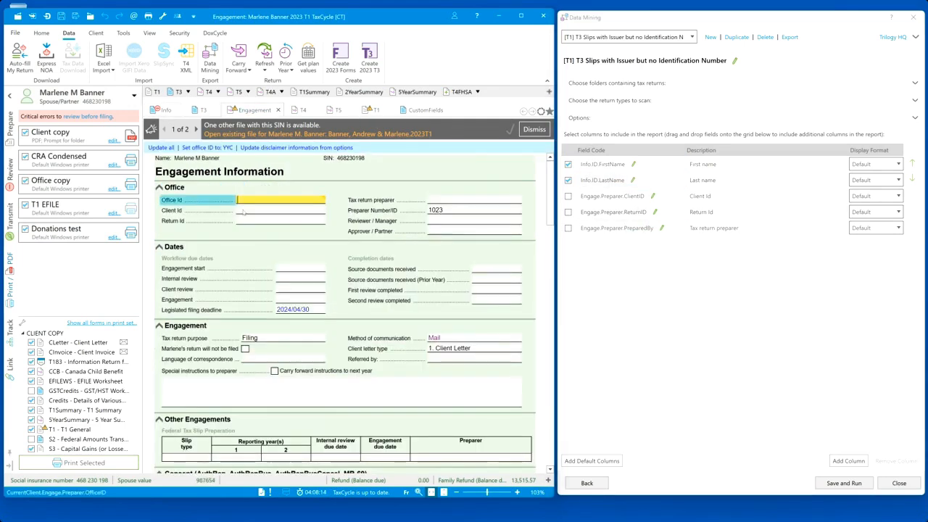
pyautogui.moveTo(244, 212); pyautogui.dragTo(594, 254)
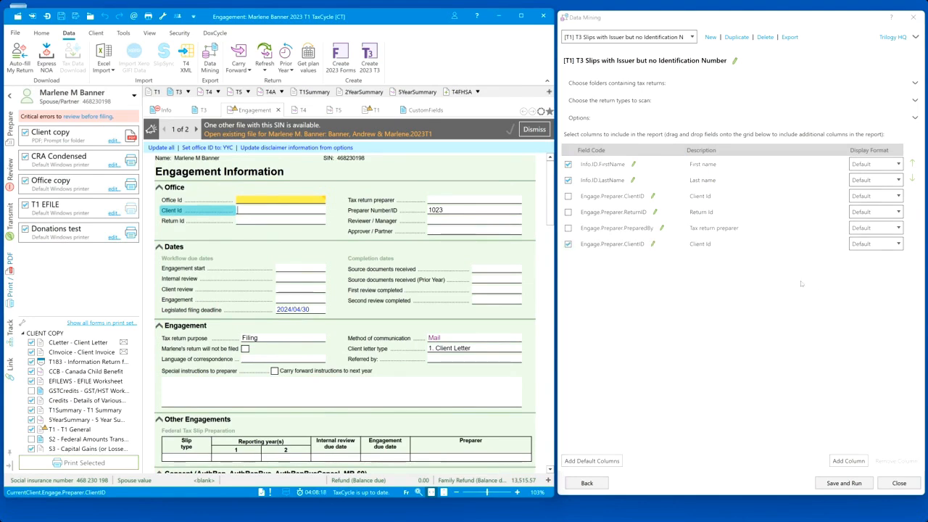
pyautogui.click(721, 246)
# Revisit the query, return to the report settings, and switch the default Client Id column on and off
pyautogui.click(587, 483)
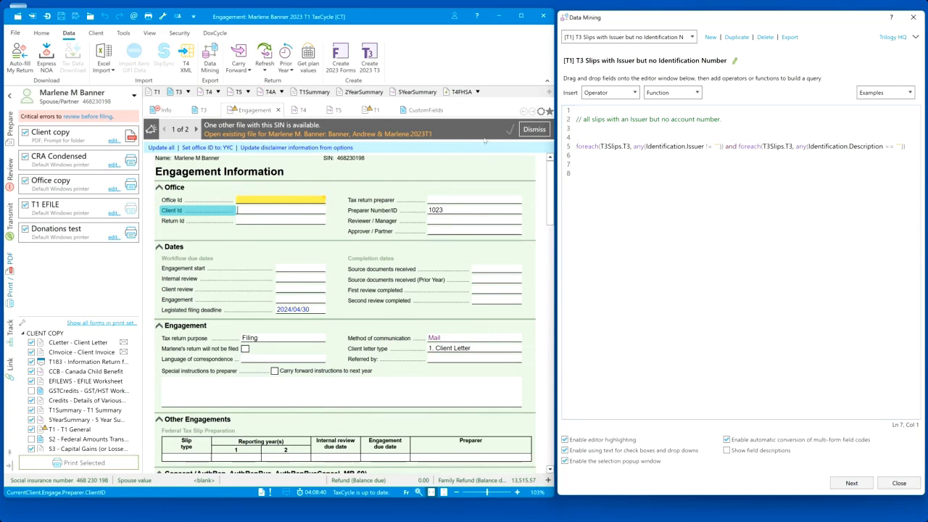
pyautogui.click(852, 483)
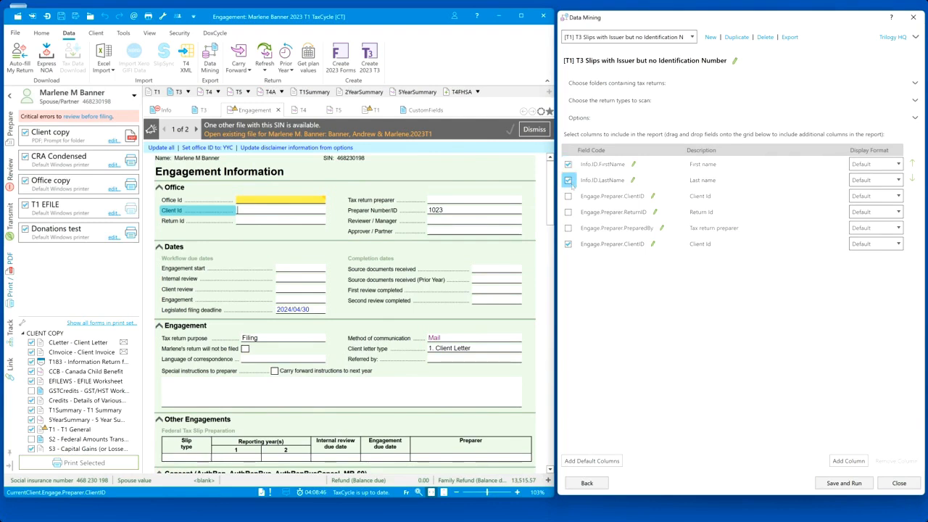
pyautogui.click(568, 197)
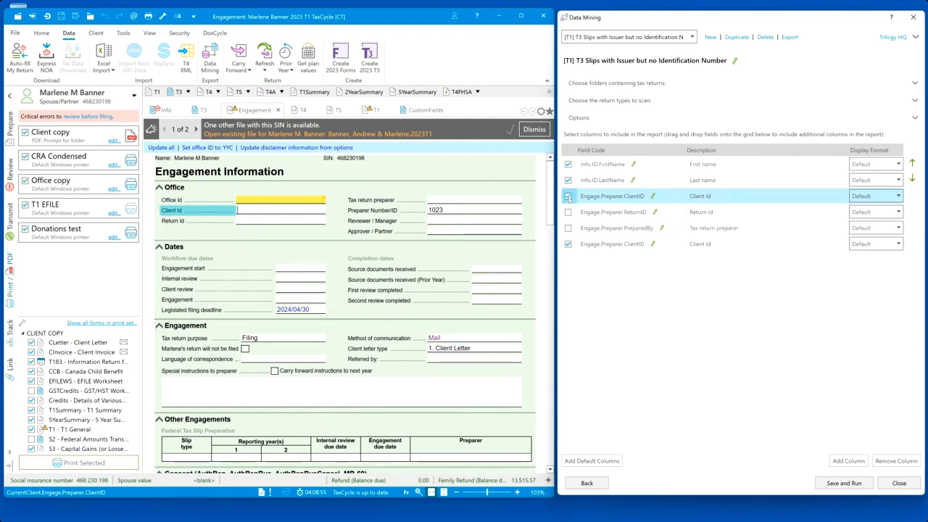
pyautogui.click(569, 196)
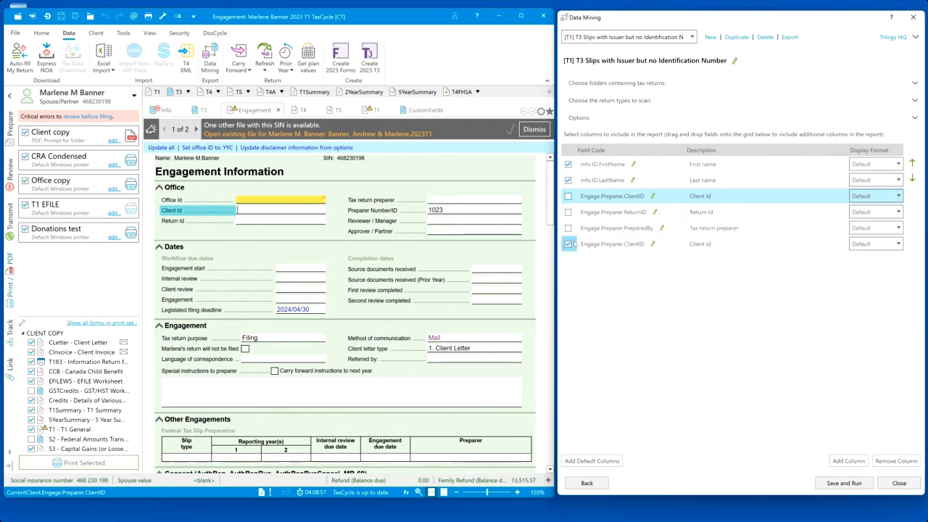
# Check the display formats available for the Client Id column, and add the Social insurance number field from the Info form as a report column
pyautogui.click(897, 246)
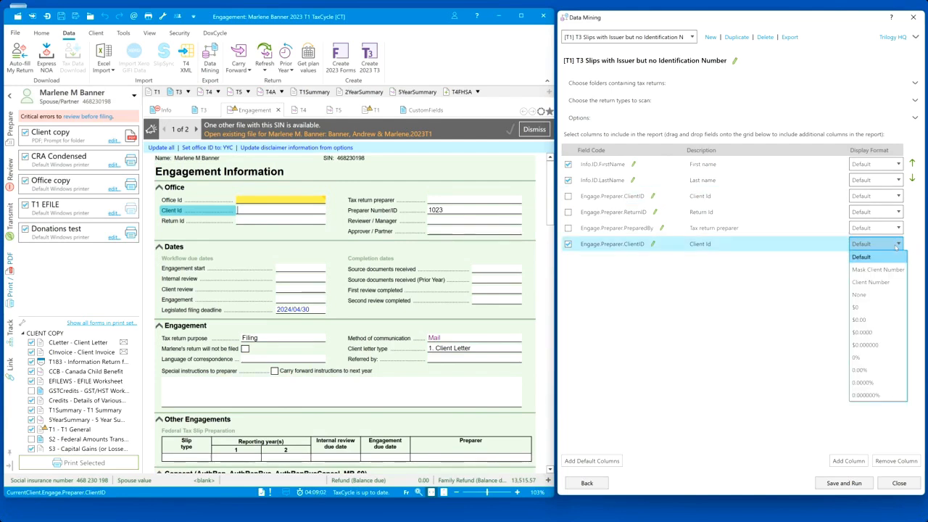
pyautogui.click(781, 282)
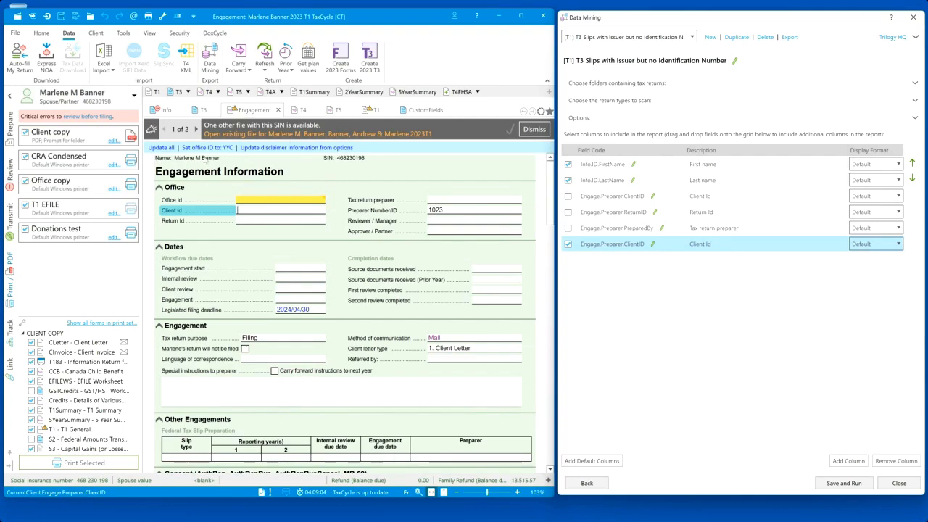
pyautogui.click(167, 110)
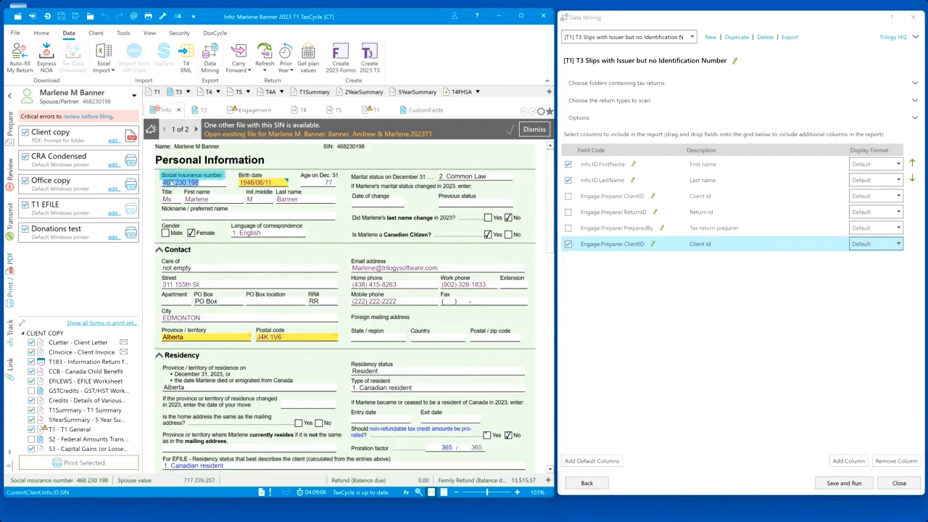
pyautogui.moveTo(180, 182); pyautogui.dragTo(595, 275)
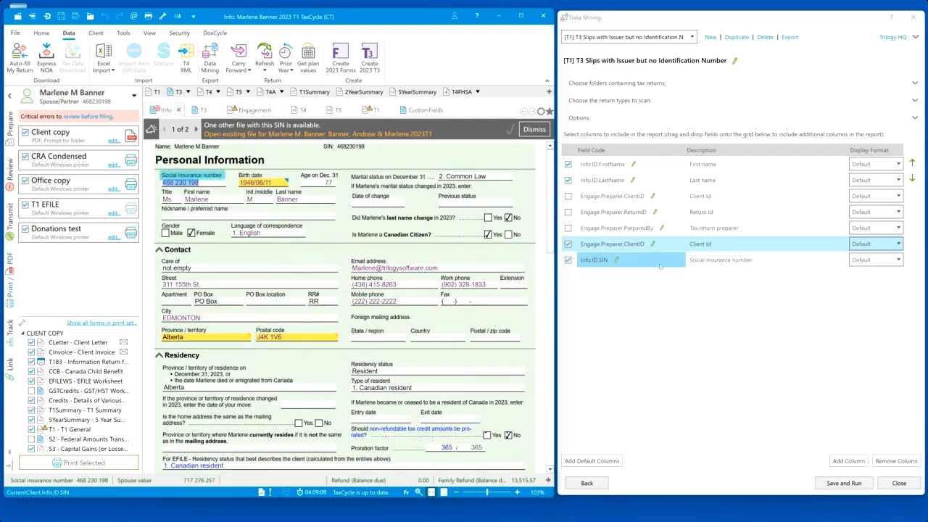
# Move the Social insurance number column to the first row of the report and set its display format to Mask Client Number
pyautogui.click(913, 164)
pyautogui.click(912, 164)
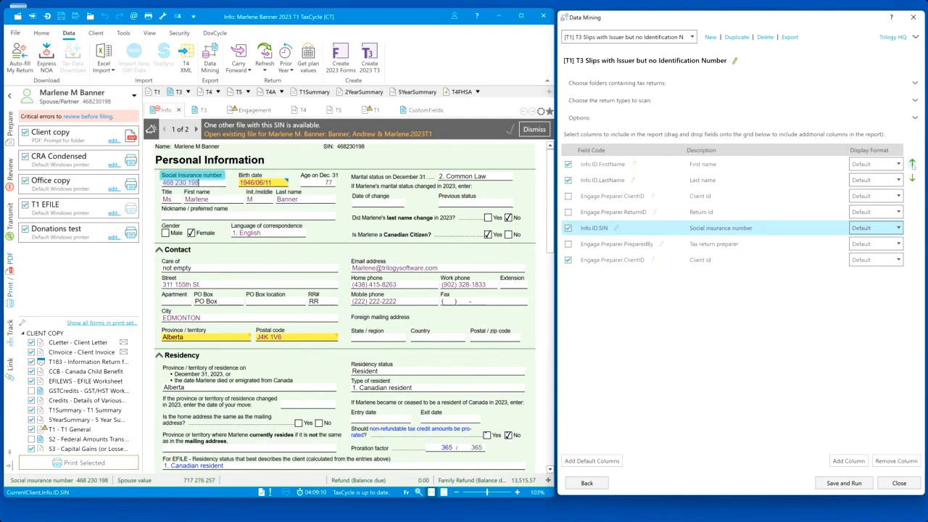
pyautogui.click(913, 164)
pyautogui.click(912, 164)
pyautogui.click(912, 164)
pyautogui.click(913, 164)
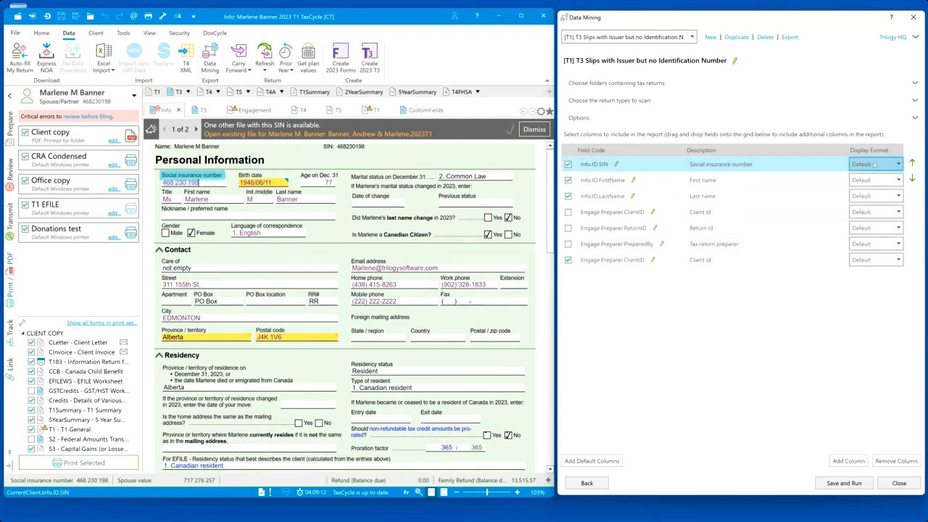
pyautogui.click(878, 164)
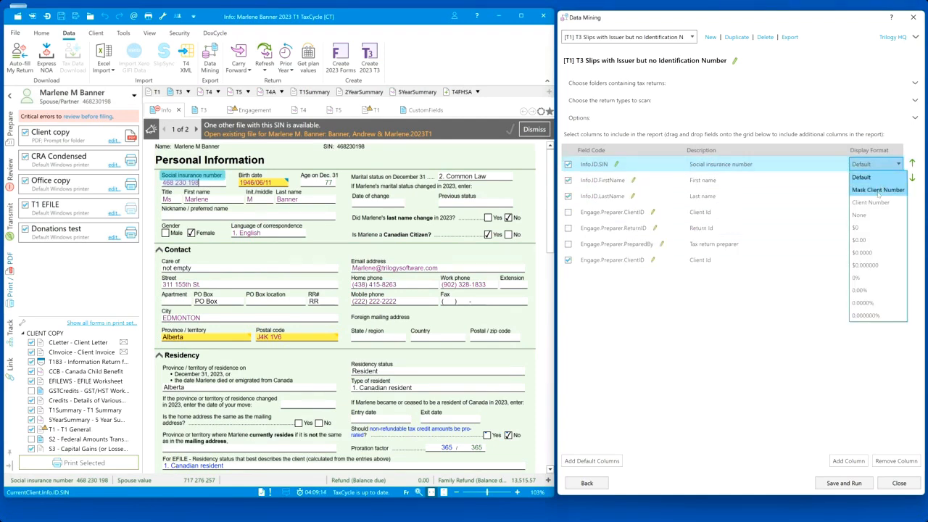
pyautogui.click(879, 190)
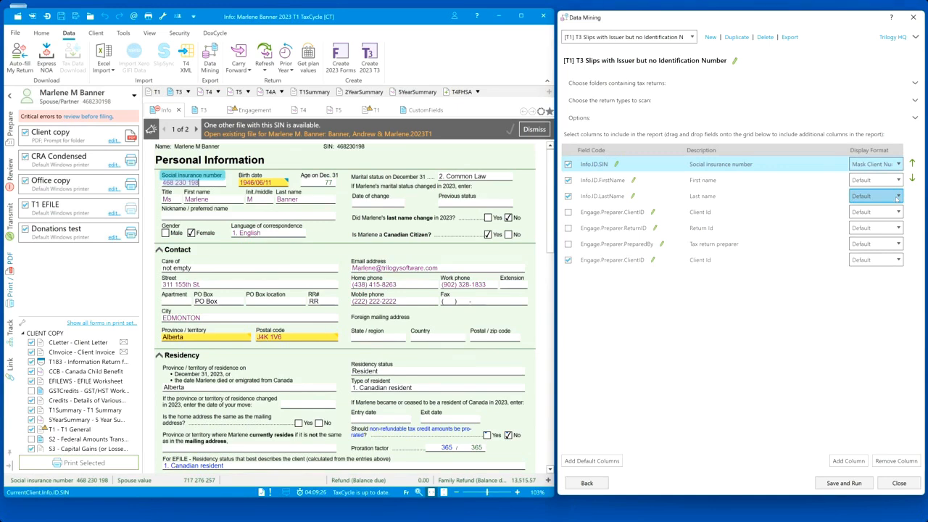
# Review the Client Id column's display formats, the folders containing tax returns and the return types to scan
pyautogui.click(892, 259)
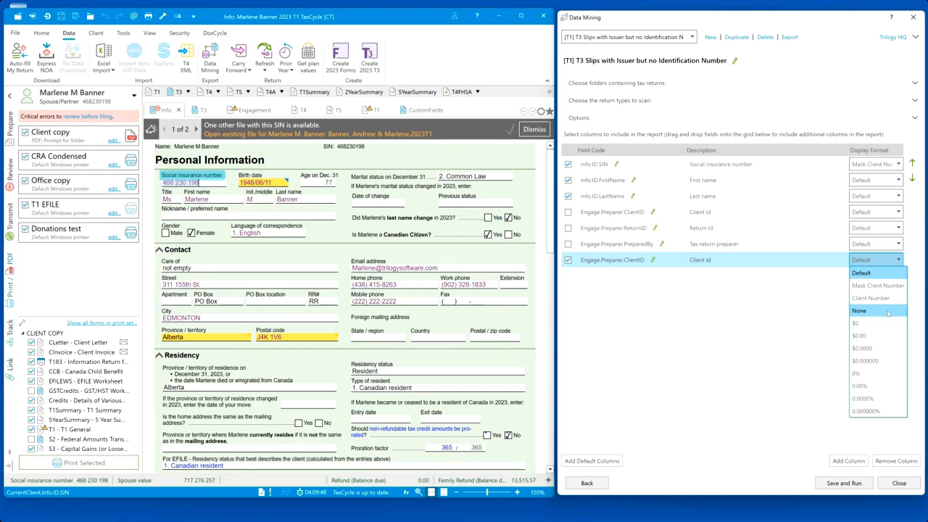
pyautogui.click(693, 341)
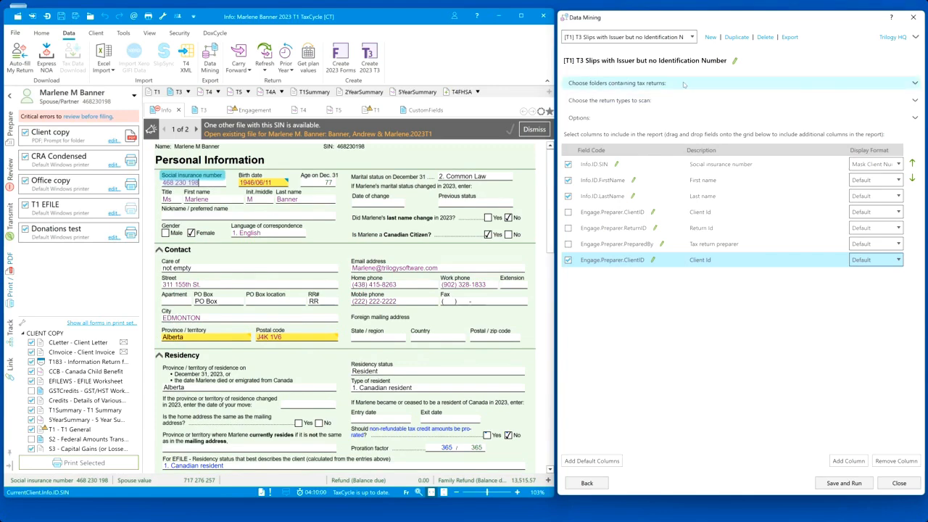
pyautogui.click(683, 85)
pyautogui.click(682, 86)
pyautogui.click(670, 100)
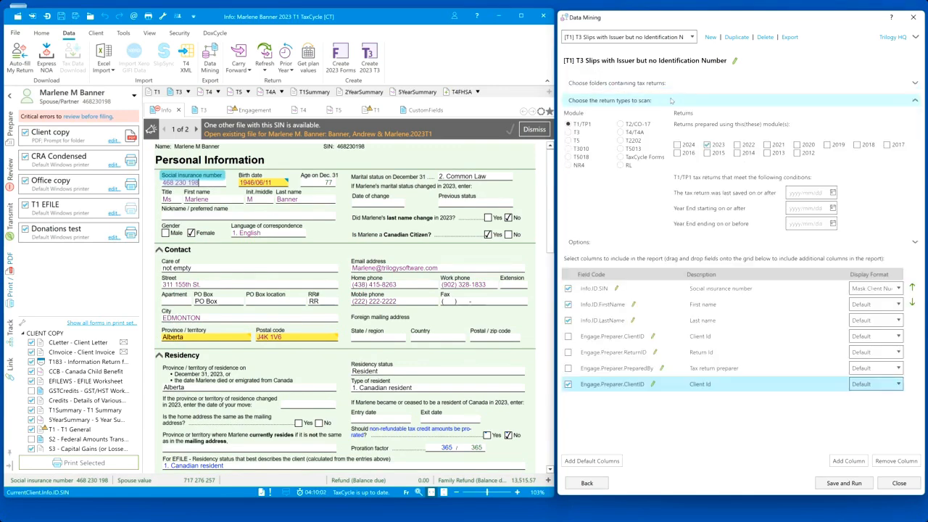
pyautogui.click(671, 101)
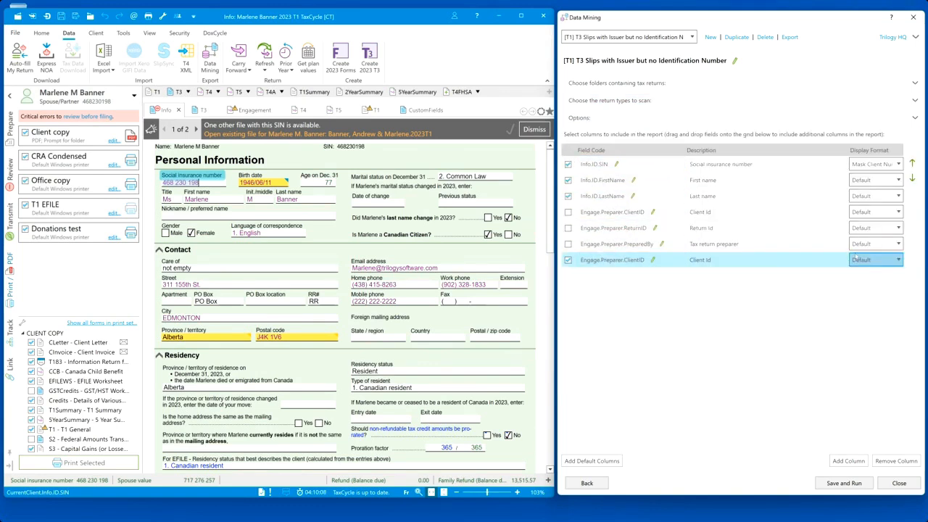
# Save and run the query, and show only the matching files with a wider Client Id column
pyautogui.click(838, 484)
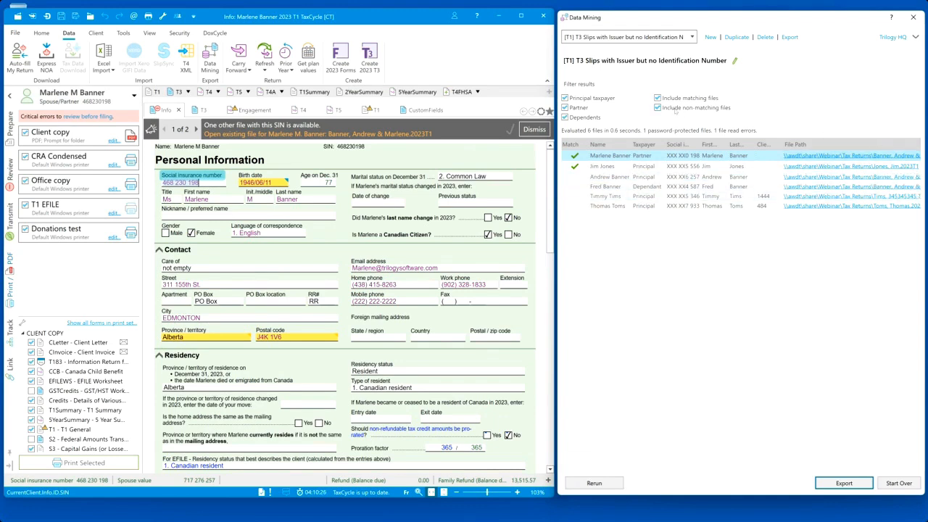
pyautogui.click(675, 110)
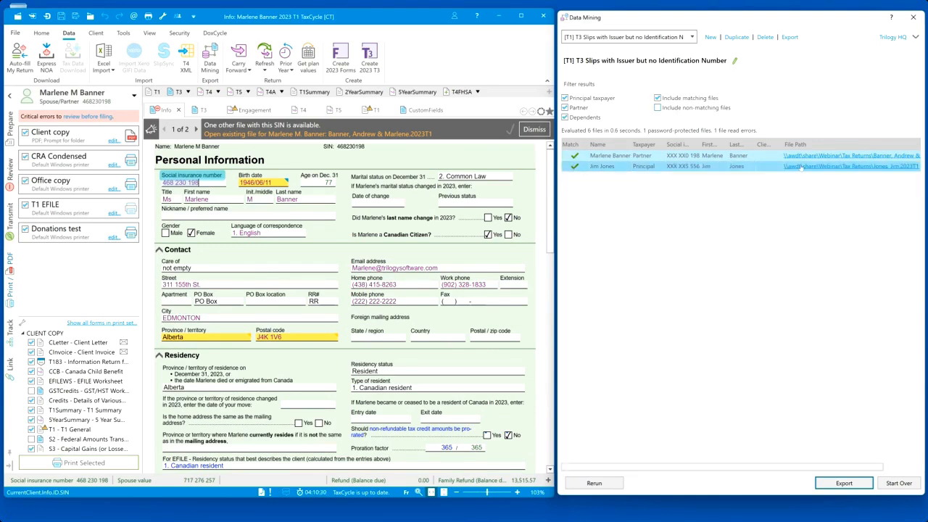
pyautogui.moveTo(755, 145); pyautogui.dragTo(793, 145)
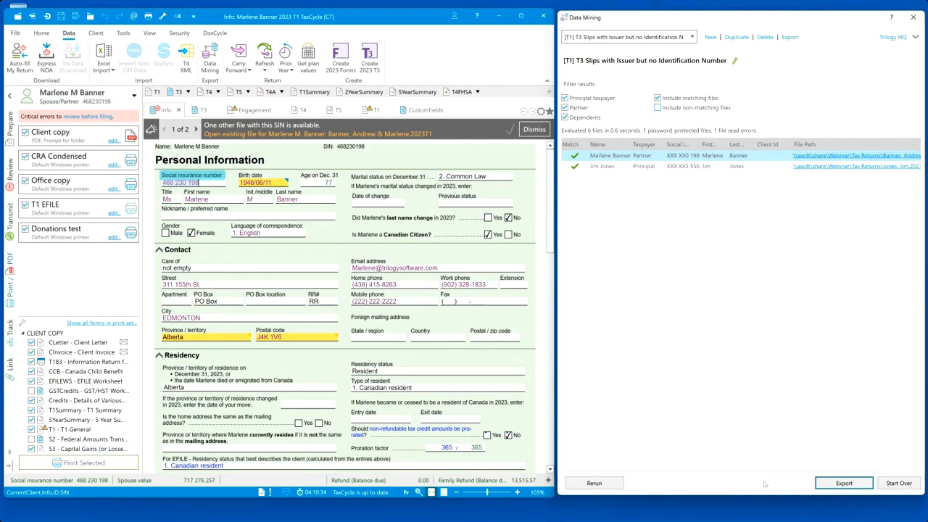
pyautogui.moveTo(812, 468); pyautogui.dragTo(750, 473)
# Include the non-matching files in the results, and switch the matching files off and on again
pyautogui.click(684, 111)
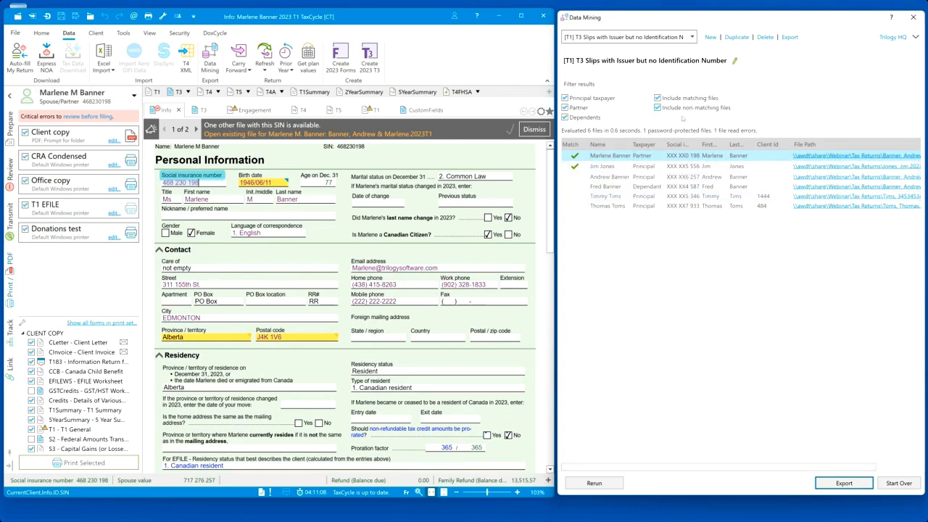
pyautogui.click(683, 97)
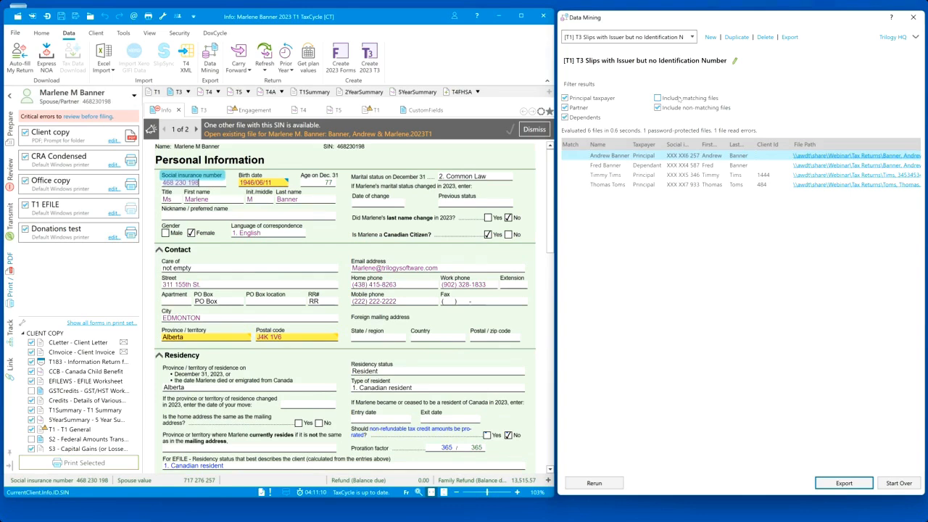
pyautogui.click(679, 99)
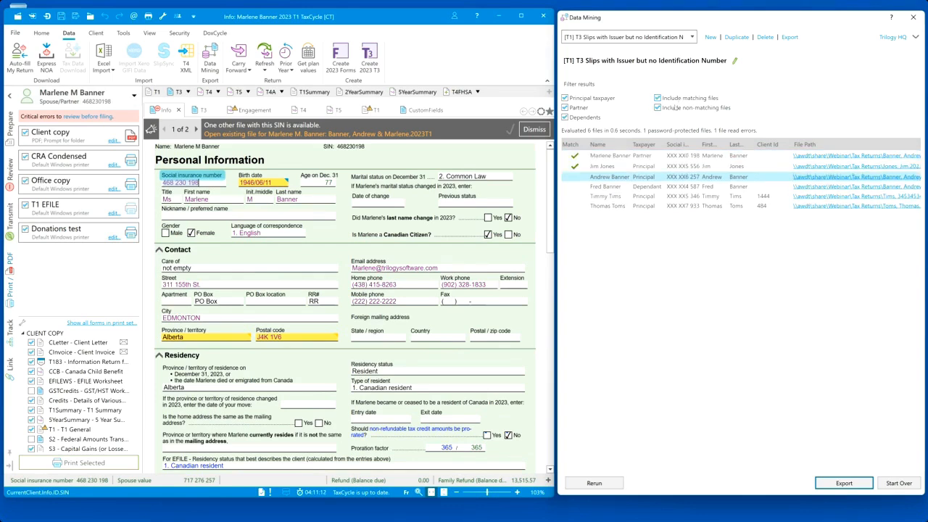
# Filter the results by switching Principal taxpayer, Partner and Dependents off and back on
pyautogui.click(588, 103)
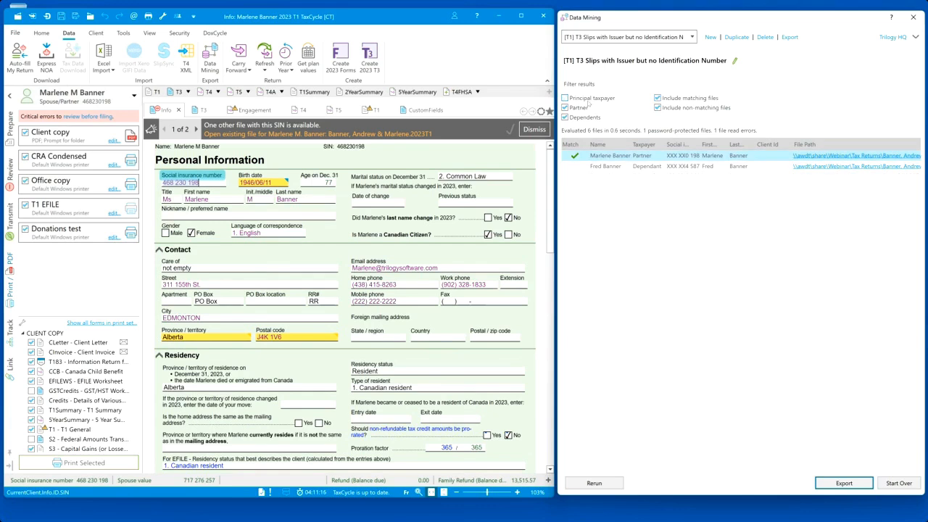
pyautogui.click(577, 108)
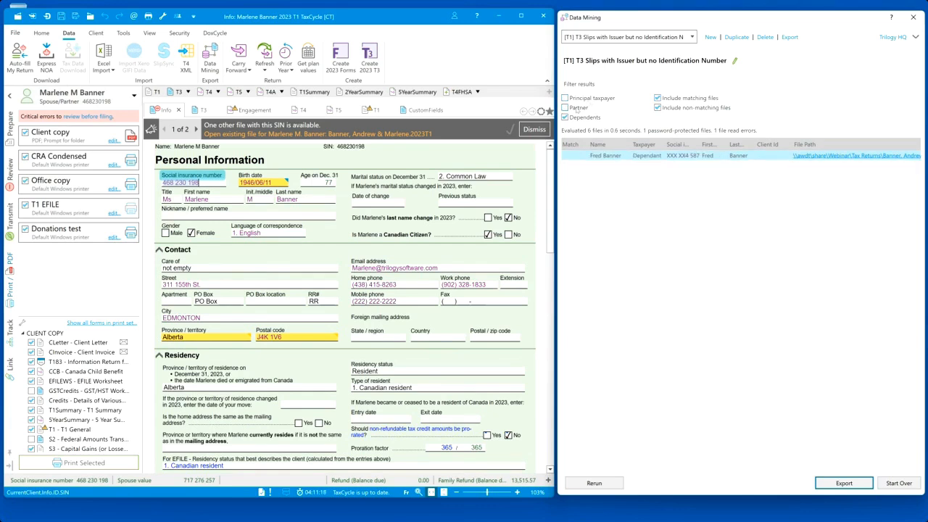
pyautogui.click(578, 108)
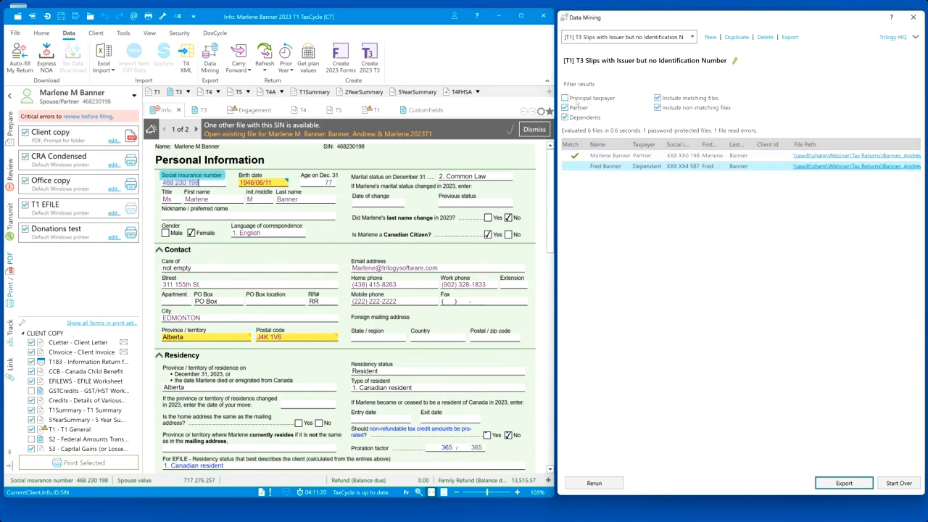
pyautogui.click(569, 118)
pyautogui.click(567, 118)
pyautogui.click(567, 98)
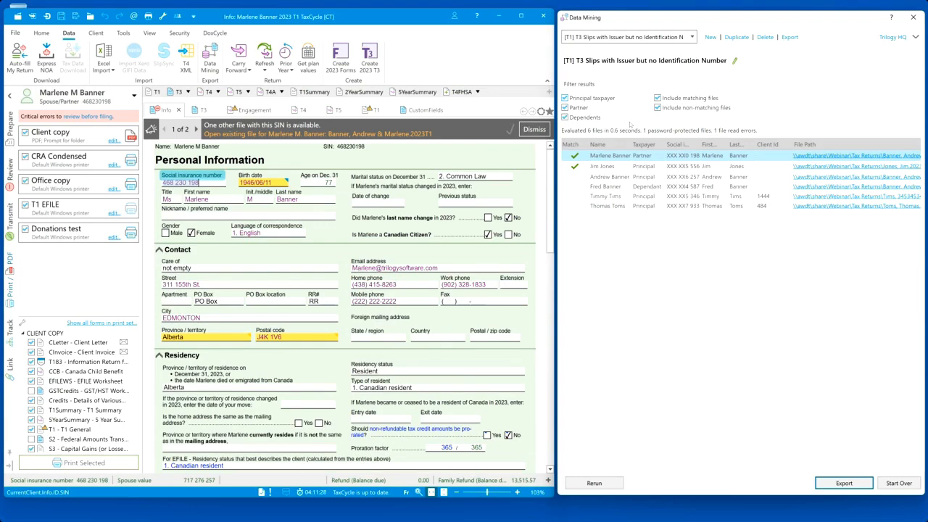
# Exclude the non-matching files from the results and export the report as a CSV file to the Reports folder
pyautogui.click(668, 109)
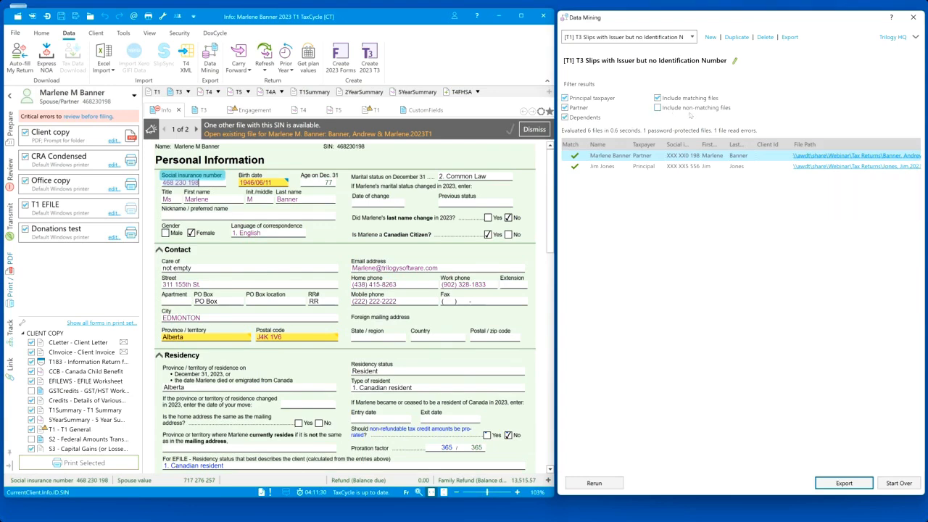
pyautogui.click(848, 485)
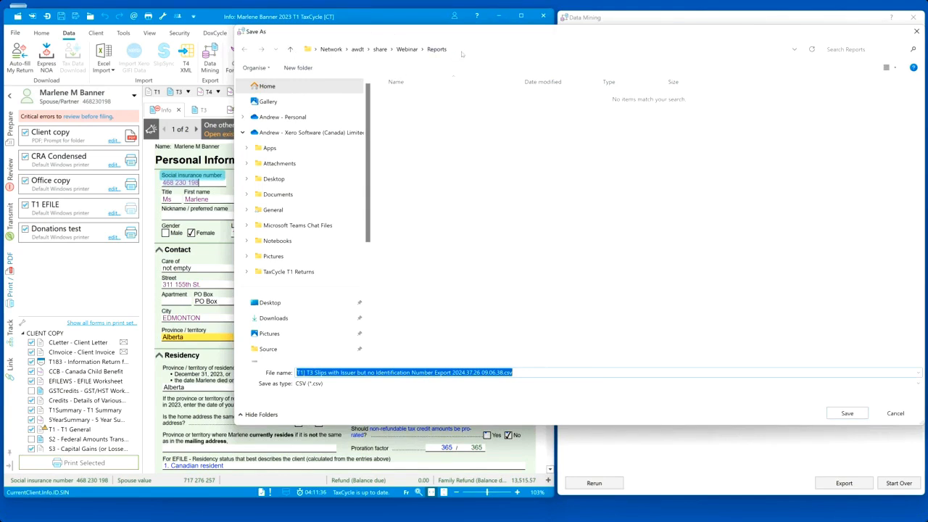
pyautogui.click(847, 414)
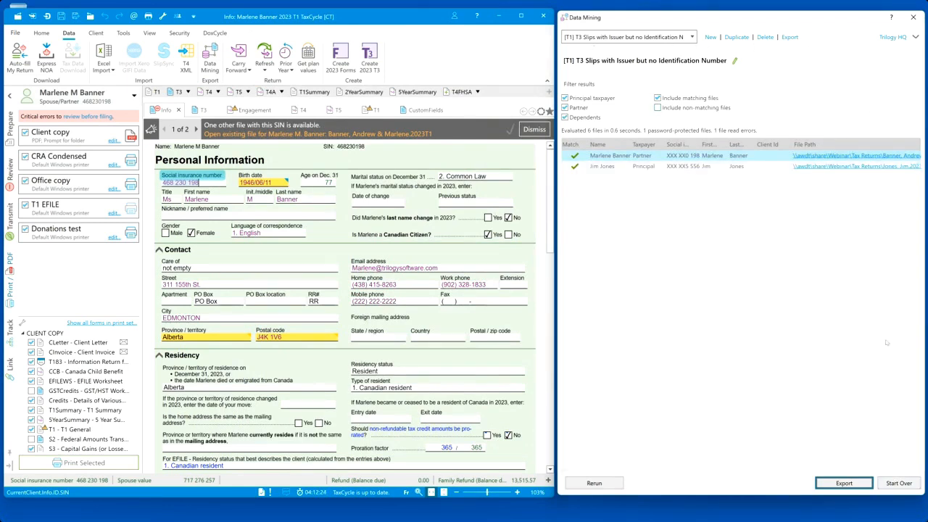
# Examine the default scan and export folders and the saved queries in the Data Mining options, and leave without saving
pyautogui.click(892, 40)
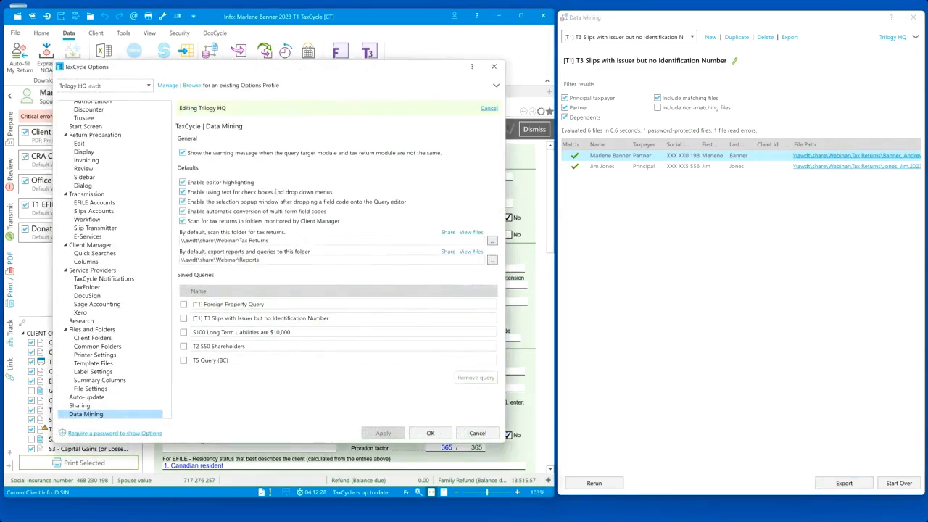
pyautogui.moveTo(274, 262); pyautogui.dragTo(180, 263)
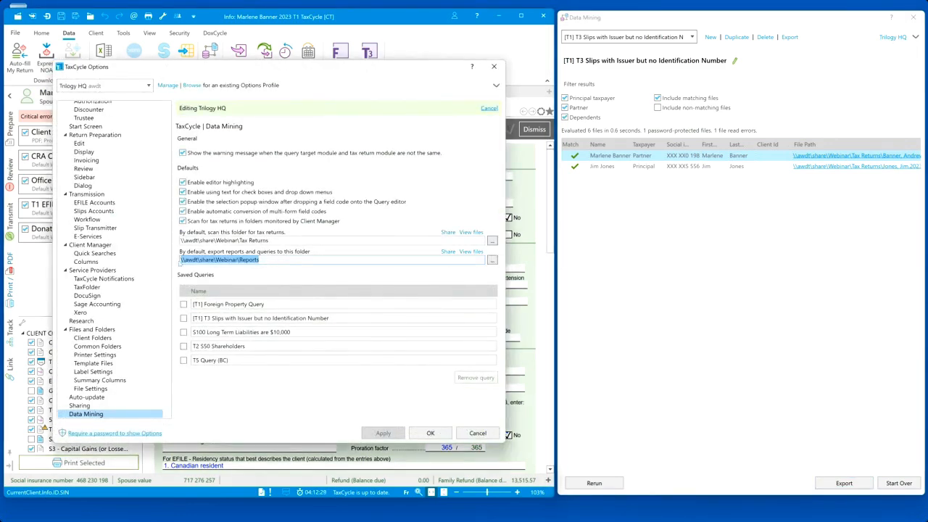
pyautogui.tripleClick(319, 240)
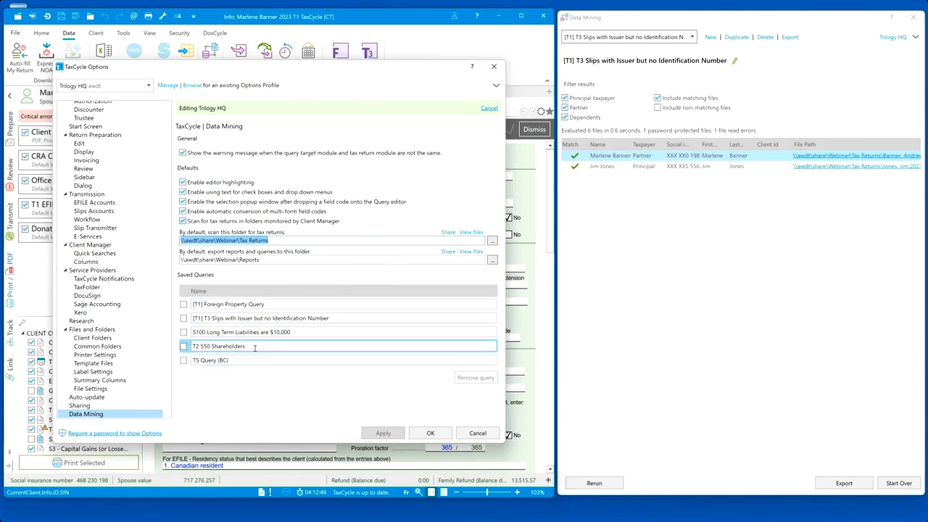
pyautogui.click(183, 360)
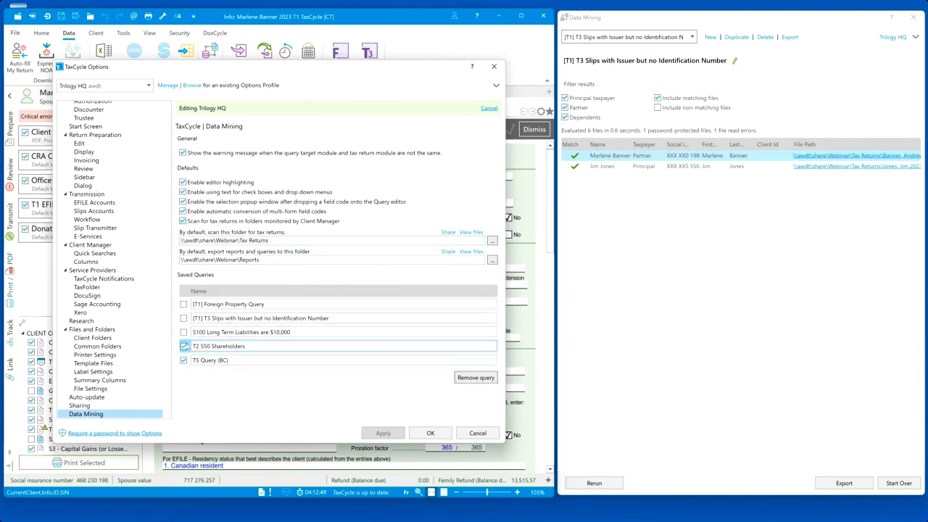
pyautogui.click(184, 347)
pyautogui.click(184, 360)
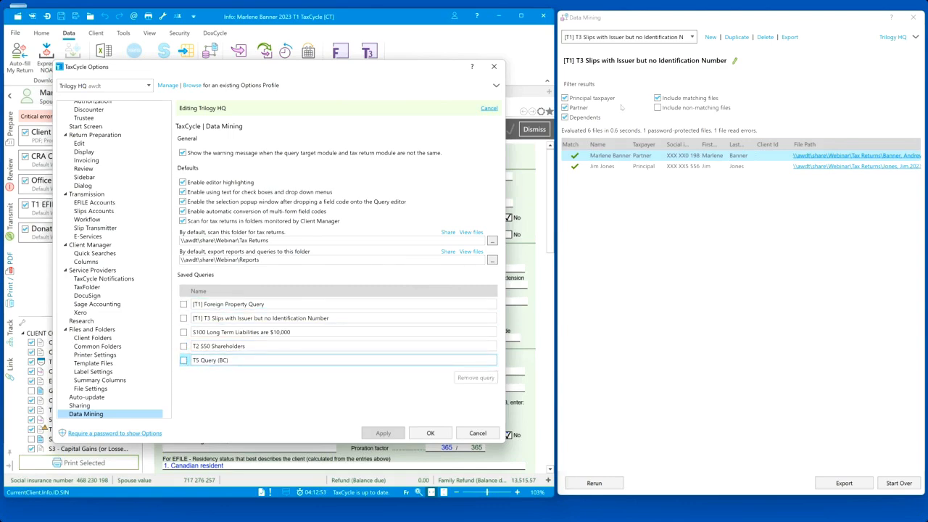
pyautogui.click(473, 435)
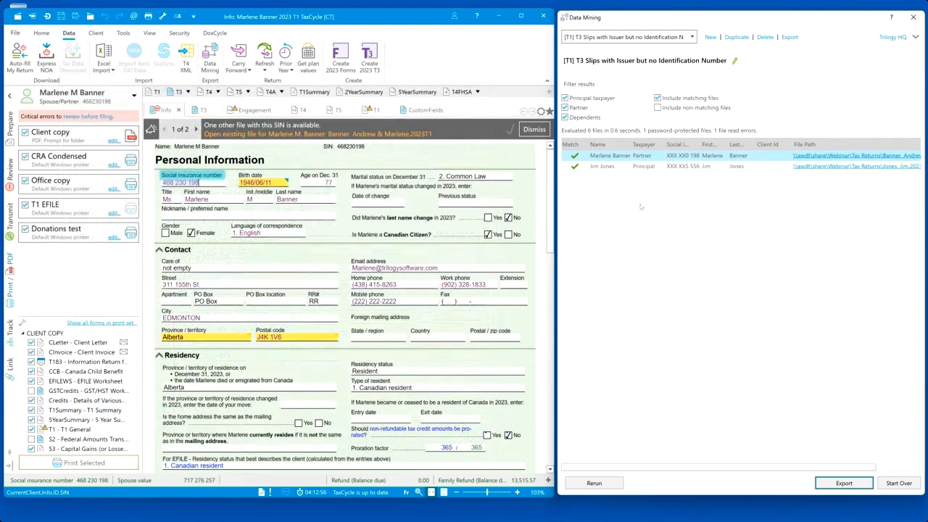
# Return to the query editor and add a condition for the T3 slip's 3rd Party allocation field below the existing conditions
pyautogui.click(899, 483)
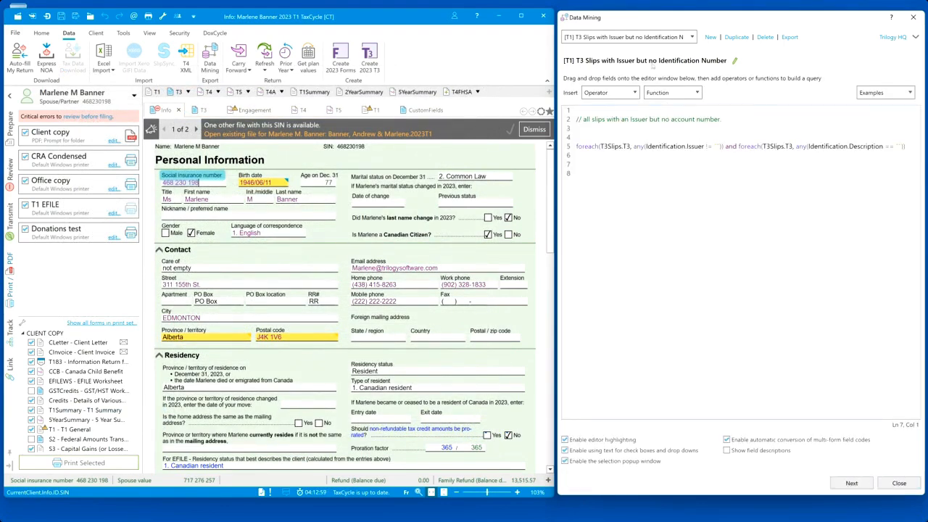
pyautogui.click(203, 110)
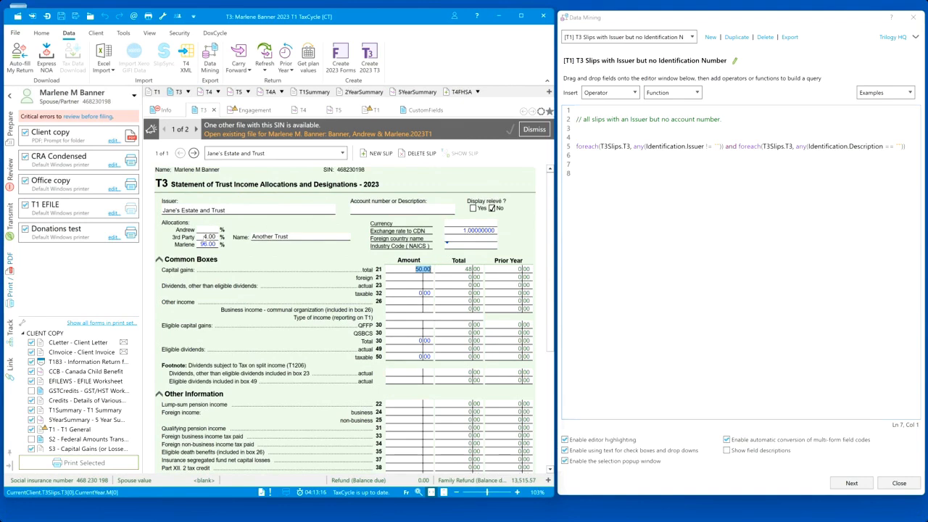
pyautogui.click(204, 238)
pyautogui.moveTo(207, 240); pyautogui.dragTo(592, 172)
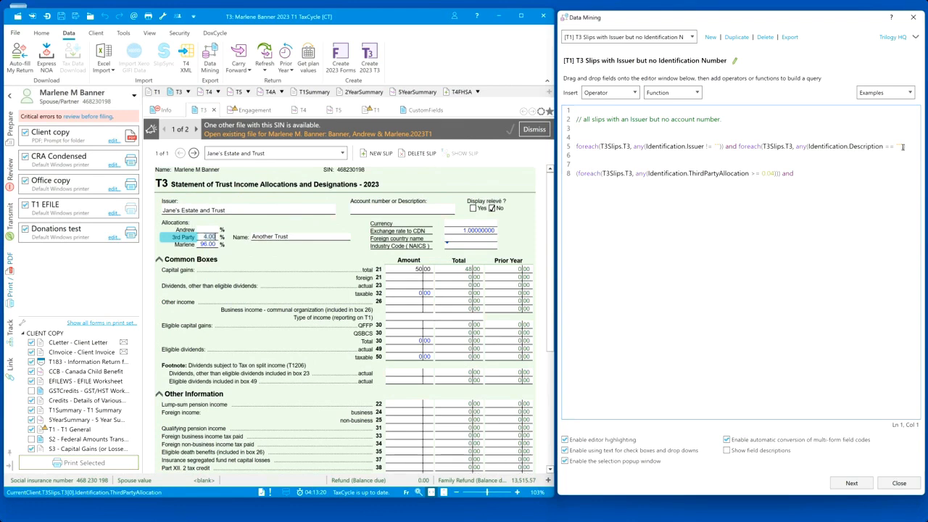
# Begin the ThirdPartyAllocation condition with "and", removing its opening bracket and the trailing "and"
pyautogui.click(754, 162)
pyautogui.press('Down')
pyautogui.write('and')
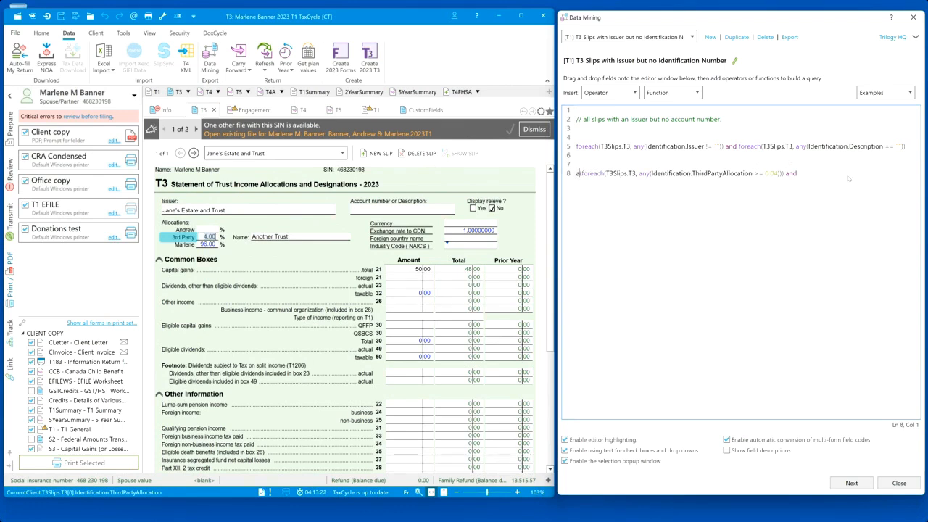
pyautogui.press('Right')
pyautogui.press('BackSpace')
pyautogui.press('End')
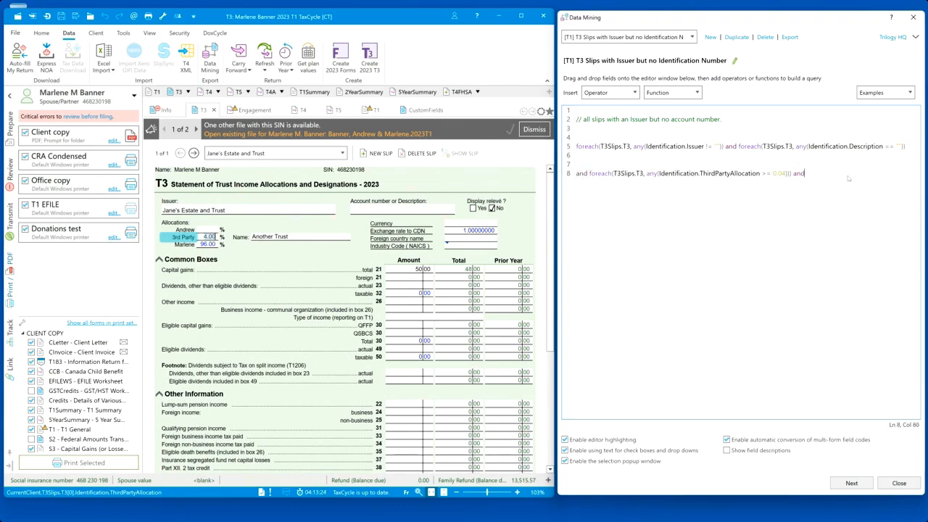
pyautogui.press('BackSpace')
pyautogui.press('BackSpace')
pyautogui.press('BackSpace')
pyautogui.press('BackSpace')
pyautogui.press('BackSpace')
# Set the ThirdPartyAllocation threshold to 0.01 and run the query
pyautogui.press('Left')
pyautogui.press('Left')
pyautogui.press('Left')
pyautogui.press('Left')
pyautogui.press('Left')
pyautogui.press('Left')
pyautogui.hotkey('shift', 'Right')
pyautogui.hotkey('shift', 'Right')
pyautogui.hotkey('shift', 'Right')
pyautogui.hotkey('shift', 'Right')
pyautogui.press('Right')
pyautogui.write('1')
pyautogui.click(852, 484)
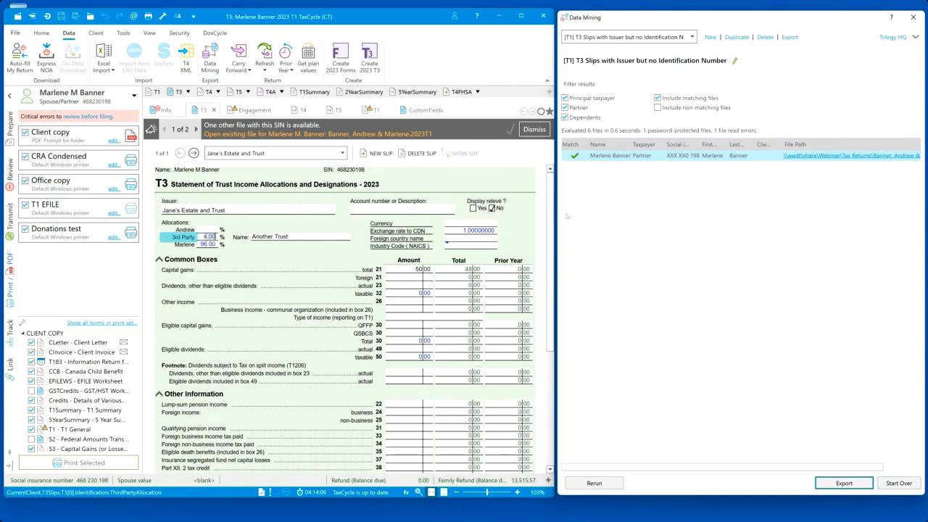
pyautogui.moveTo(556, 221)
pyautogui.mouseDown()
pyautogui.moveTo(341, 225)
pyautogui.moveTo(559, 228)
pyautogui.mouseUp()
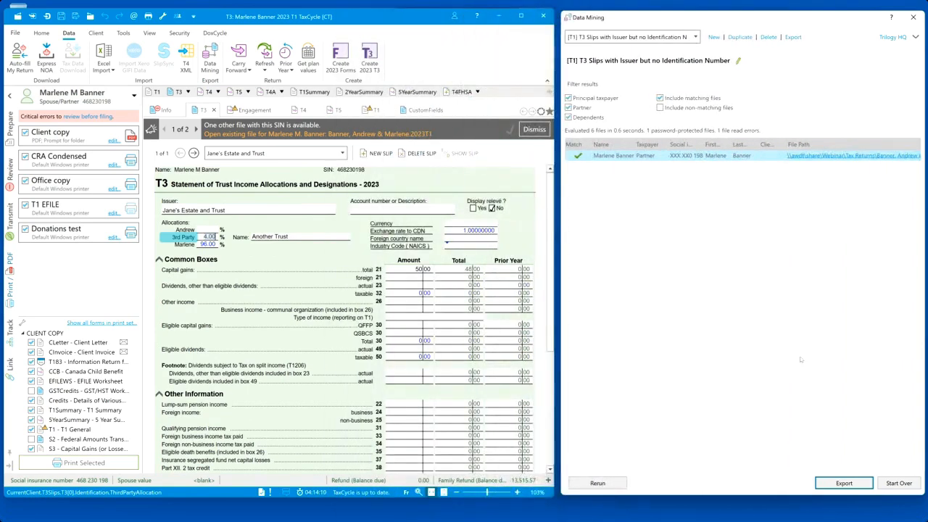
# Go back to the report columns and add the T3 slip's Issuer and 3rd Party allocation fields as columns
pyautogui.click(899, 483)
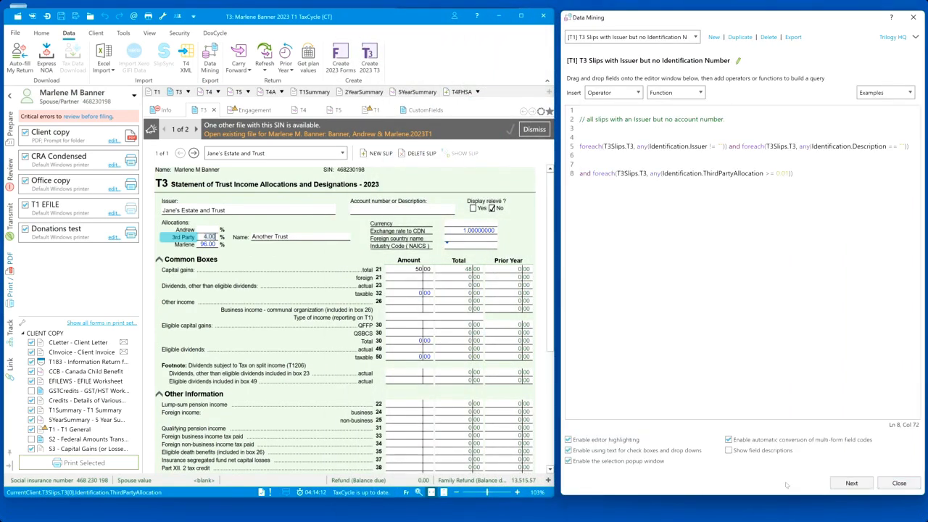
pyautogui.click(848, 483)
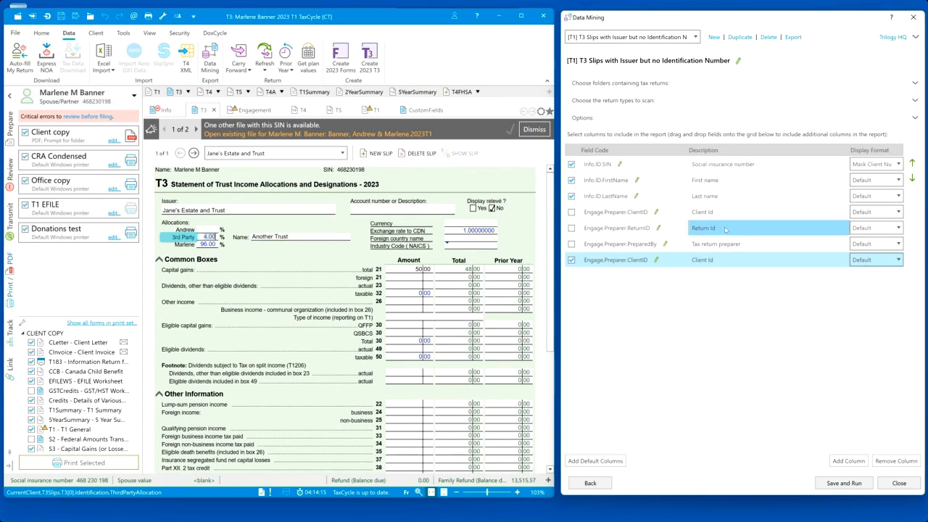
pyautogui.moveTo(216, 210); pyautogui.dragTo(590, 296)
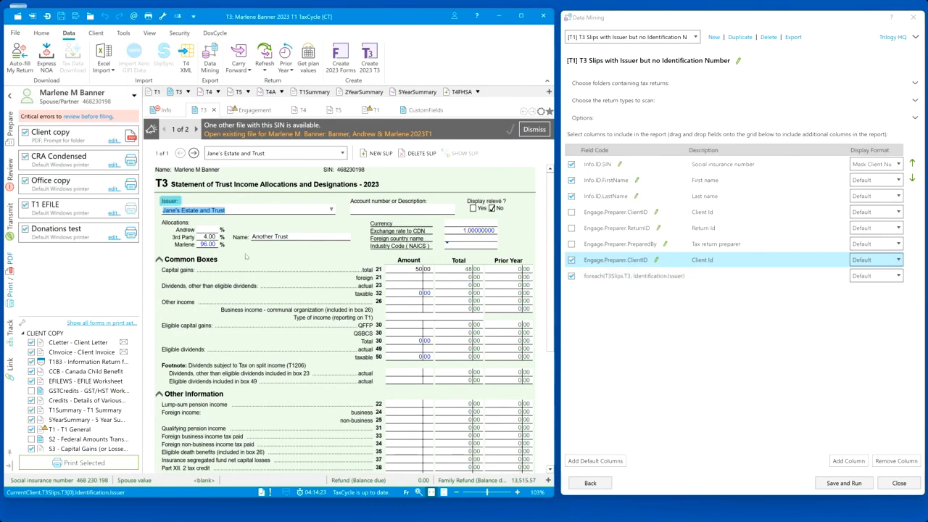
pyautogui.moveTo(209, 237); pyautogui.dragTo(636, 293)
# Set the ThirdPartyAllocation column's display format to 0.0000% and widen the Field Code column to fit its text
pyautogui.click(866, 293)
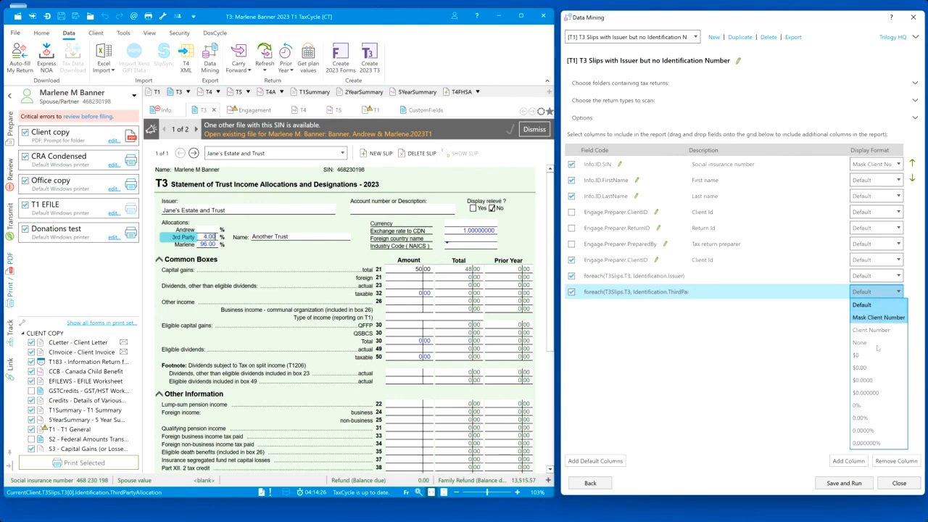
pyautogui.press('Down')
pyautogui.press('Down')
pyautogui.press('Down')
pyautogui.press('Down')
pyautogui.press('Down')
pyautogui.press('Down')
pyautogui.press('Down')
pyautogui.press('Return')
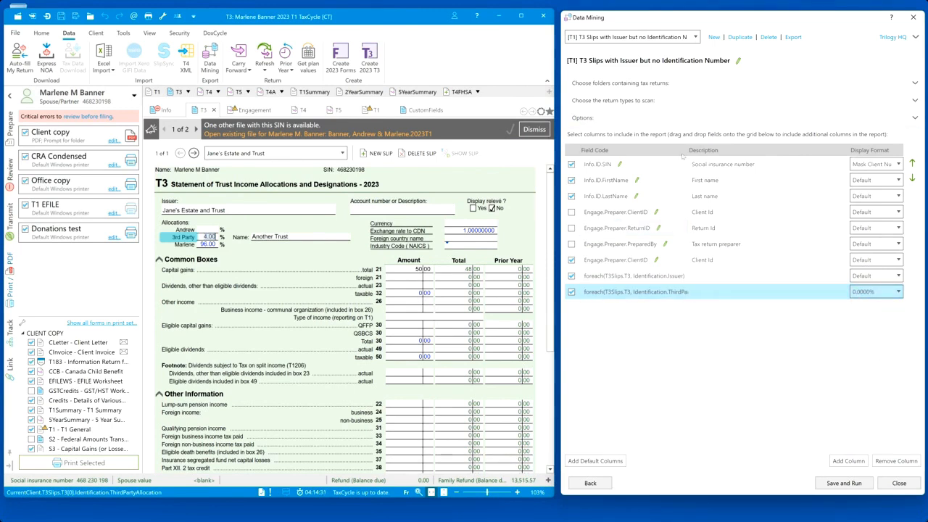
pyautogui.moveTo(682, 154); pyautogui.dragTo(722, 154)
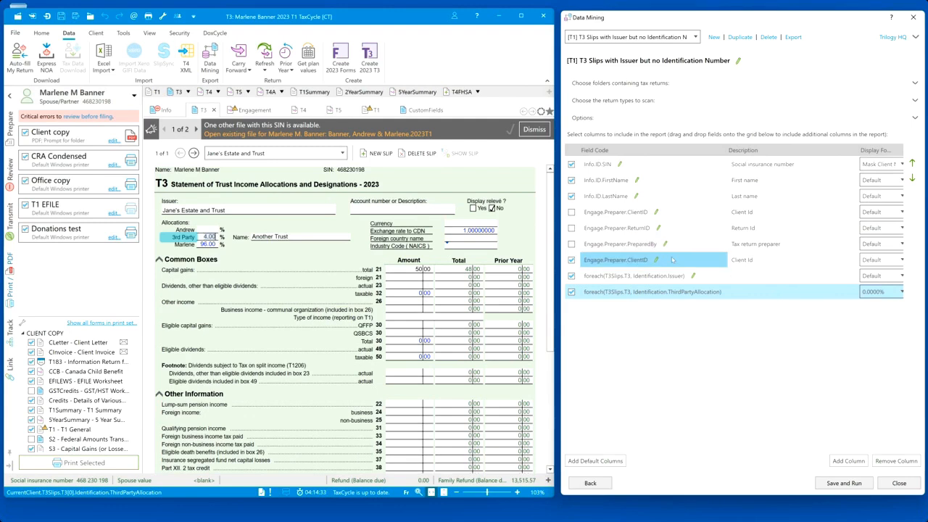
# Save and run the query, and show the non-matching files with the Identification.ThirdPartyAllocation column widened to its full heading
pyautogui.click(845, 483)
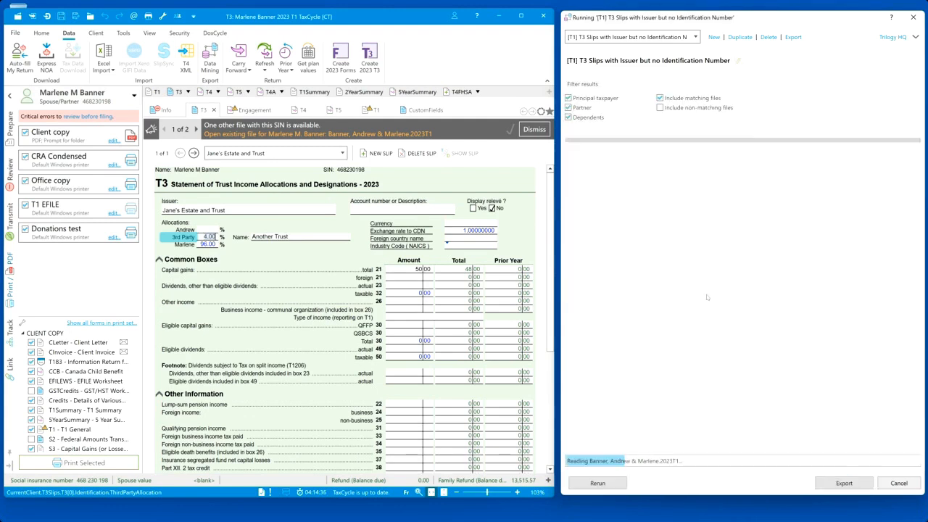
pyautogui.click(663, 109)
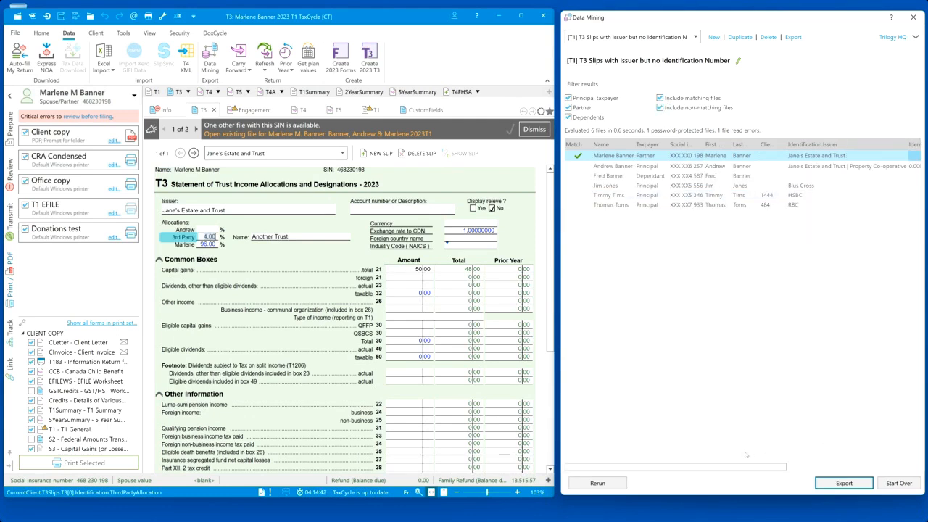
pyautogui.moveTo(730, 469); pyautogui.dragTo(809, 470)
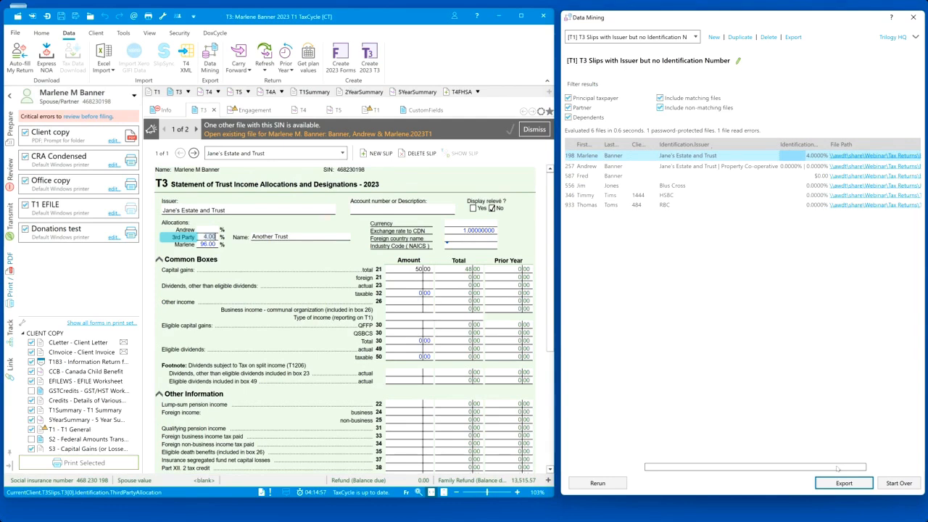
pyautogui.moveTo(838, 468); pyautogui.dragTo(844, 468)
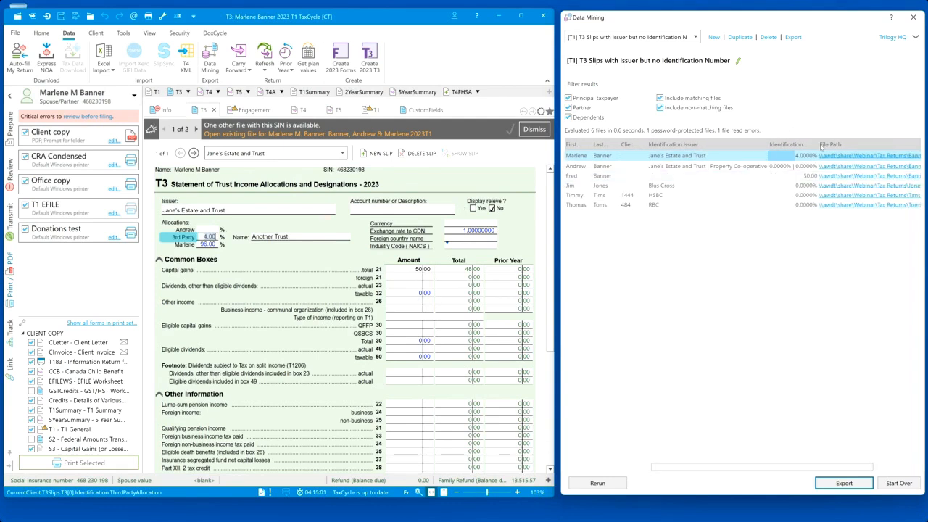
pyautogui.moveTo(818, 145); pyautogui.dragTo(872, 145)
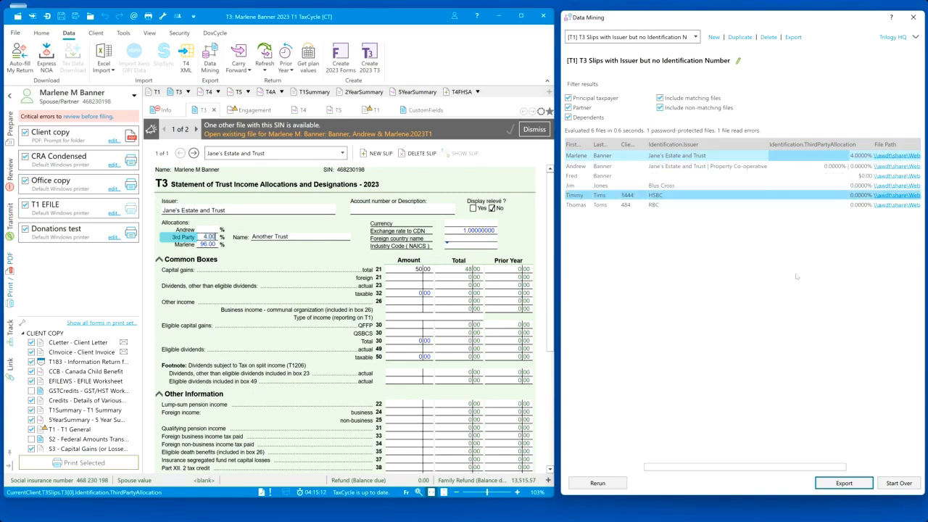
# Start over and open the T2 S50 Shareholders query, saving the changes to the T3 slips query
pyautogui.click(912, 486)
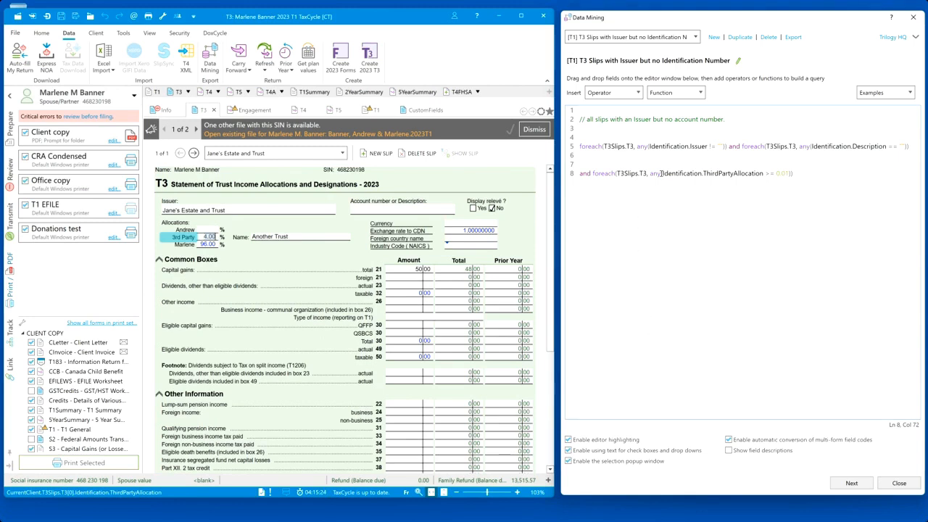
pyautogui.click(695, 37)
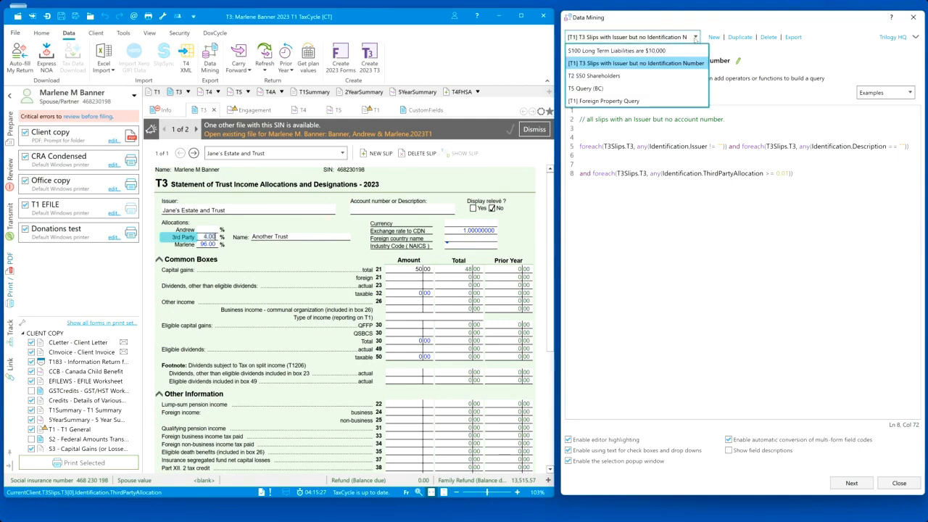
pyautogui.click(636, 76)
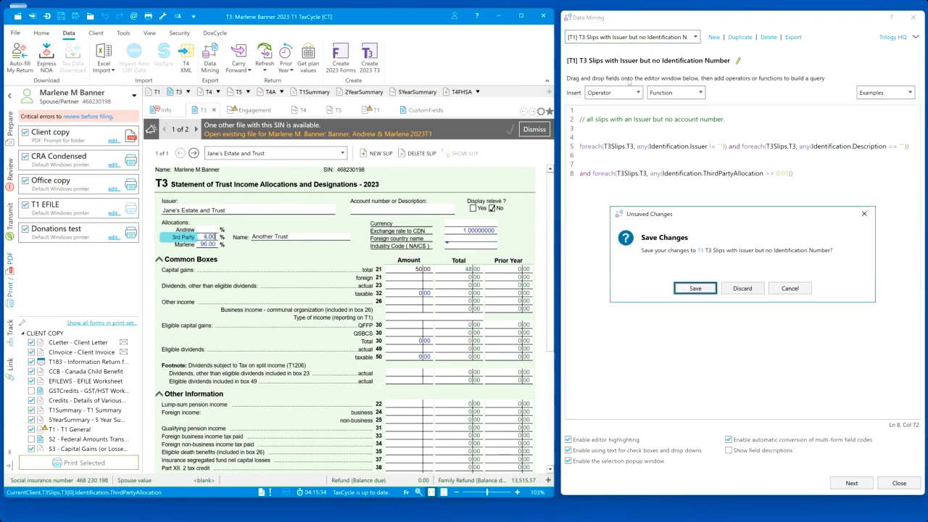
pyautogui.click(700, 291)
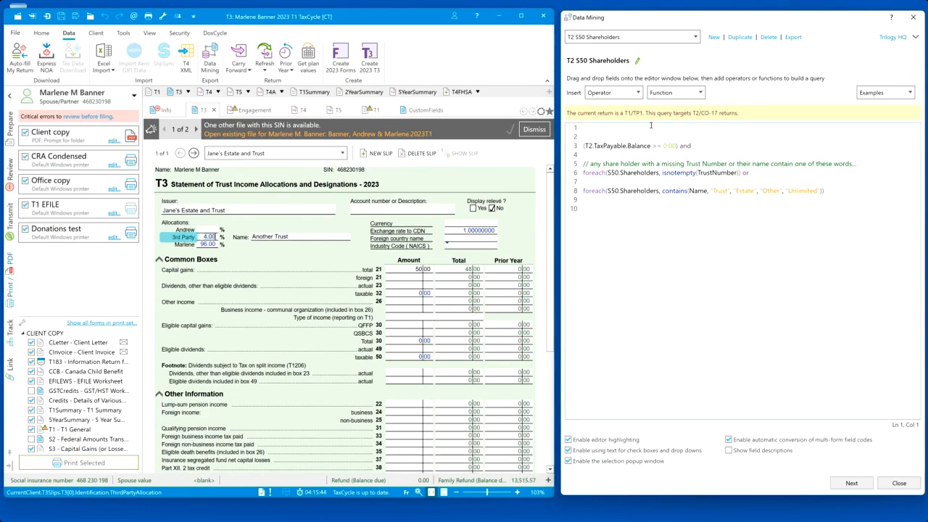
# Switch to the Brenda's Blinds T2 return showing Schedule 50 and place its window beside the query
pyautogui.click(392, 21)
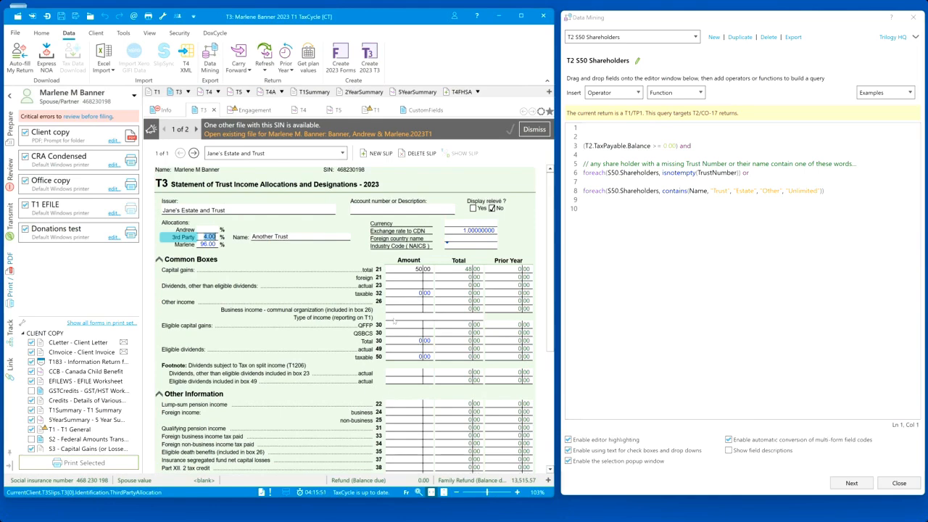
pyautogui.hotkey('alt', 'Tab')
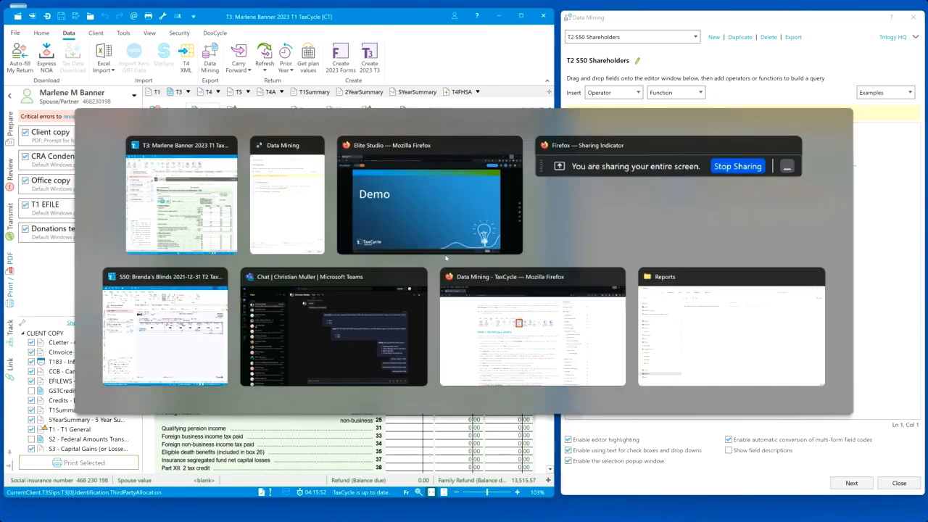
pyautogui.click(174, 327)
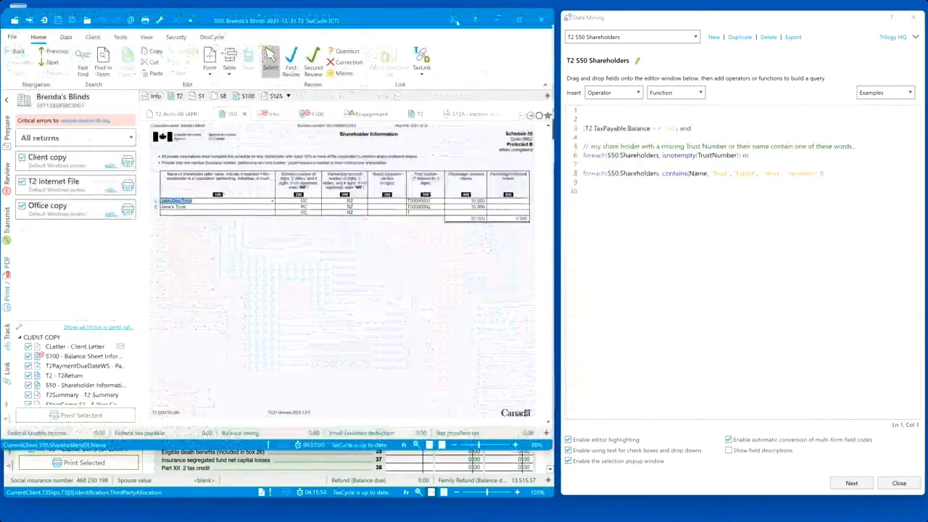
pyautogui.moveTo(406, 19); pyautogui.dragTo(363, 30)
pyautogui.click(417, 18)
pyautogui.hotkey('alt', 'Tab')
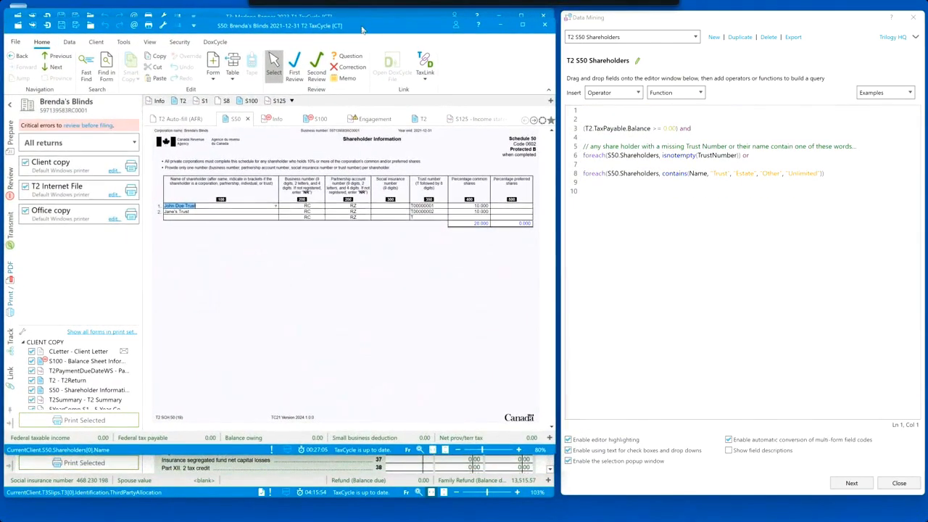
# Examine the first shareholder's trust number and name on Schedule 50 as the fields used in the query
pyautogui.click(650, 139)
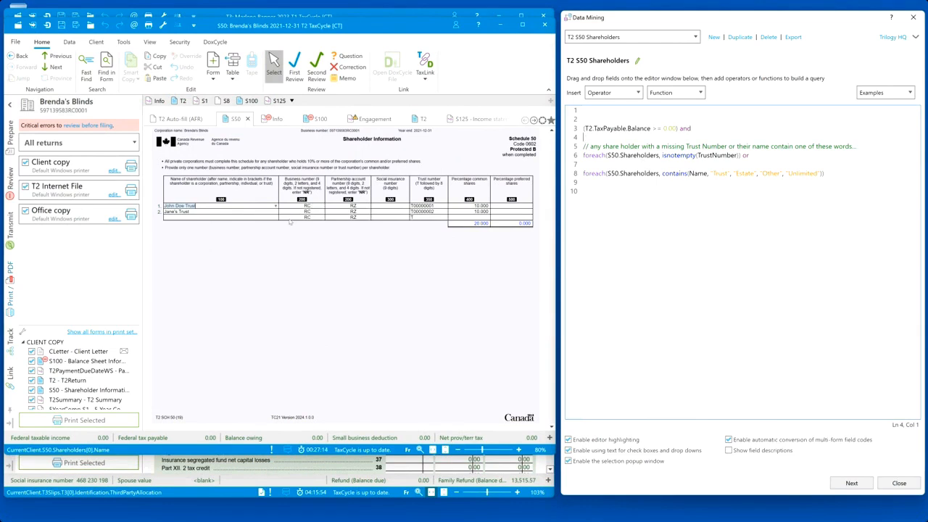
pyautogui.click(437, 208)
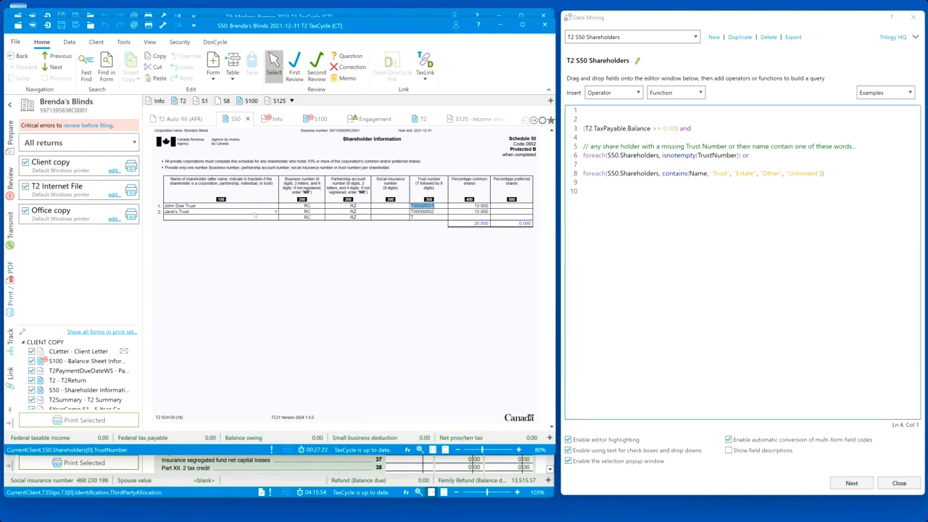
pyautogui.click(230, 207)
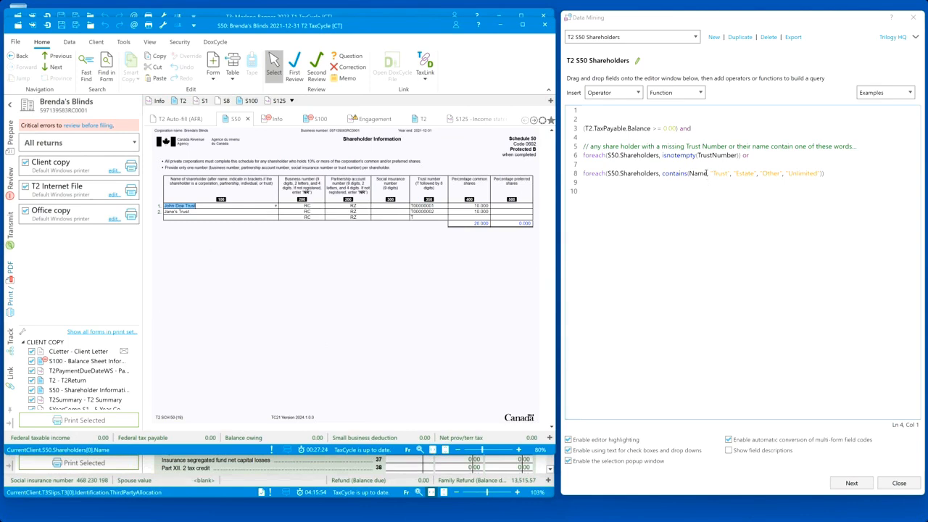
# Add "x", "y" and "z" after "Unlimited" in the shareholder-name contains condition
pyautogui.click(822, 178)
pyautogui.write(', ""')
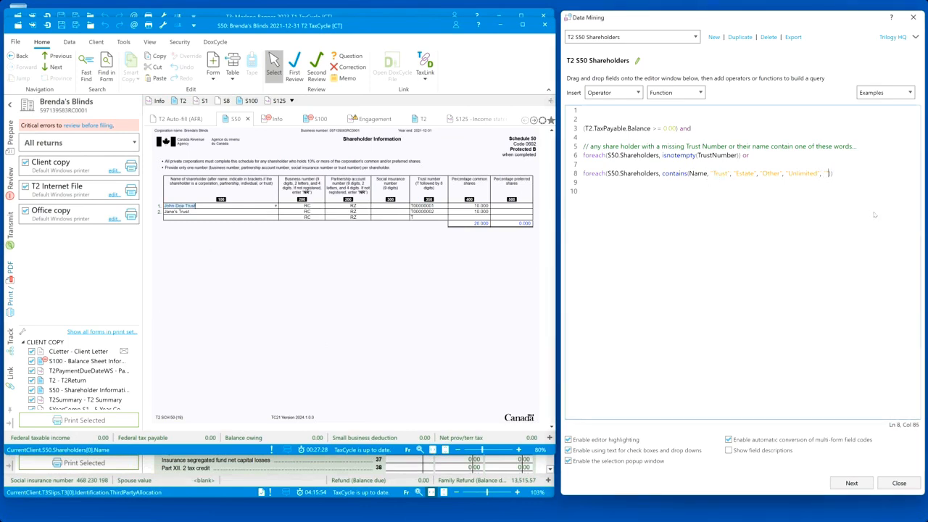
pyautogui.write('x", "y")')
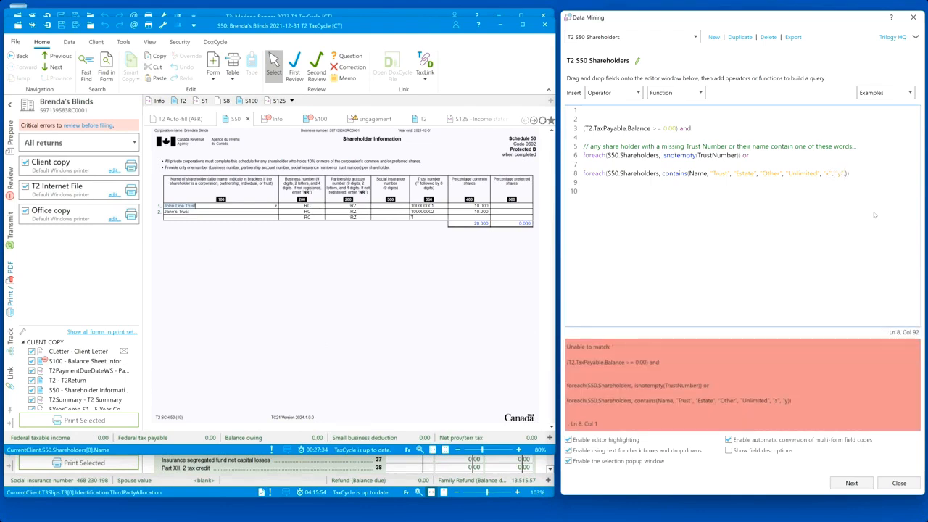
pyautogui.write(', "z"')
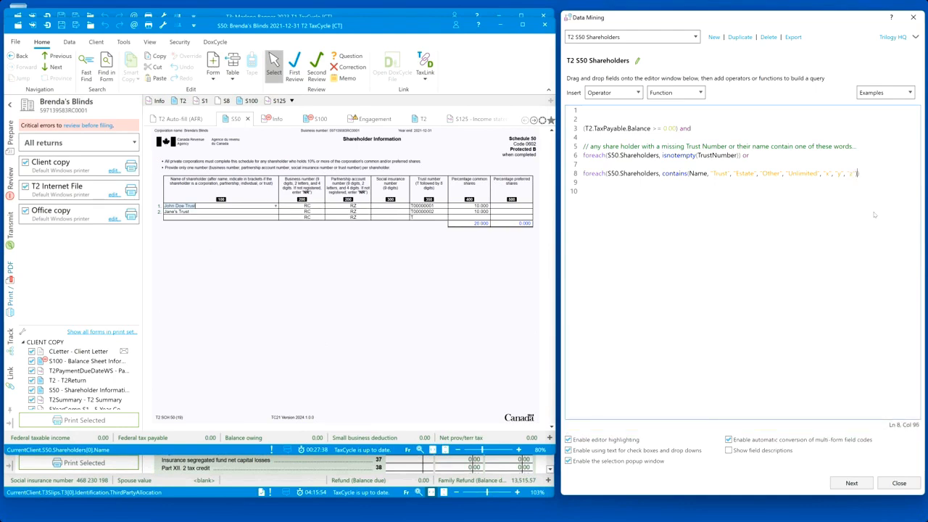
# Try reducing the shareholder-name contains condition to the single word "Trust", and undo that change
pyautogui.hotkey('shift', 'Left')
pyautogui.hotkey('shift', 'Left')
pyautogui.hotkey('shift', 'Left')
pyautogui.hotkey('shift', 'Left')
pyautogui.hotkey('shift', 'Left')
pyautogui.hotkey('shift', 'Left')
pyautogui.hotkey('shift', 'Left')
pyautogui.hotkey('shift', 'Left')
pyautogui.hotkey('shift', 'Left')
pyautogui.hotkey('shift', 'Left')
pyautogui.hotkey('shift', 'Left')
pyautogui.hotkey('shift', 'Left')
pyautogui.hotkey('shift', 'Left')
pyautogui.hotkey('shift', 'Left')
pyautogui.hotkey('shift', 'Left')
pyautogui.hotkey('shift', 'Left')
pyautogui.hotkey('shift', 'Left')
pyautogui.hotkey('shift', 'Left')
pyautogui.hotkey('shift', 'Left')
pyautogui.hotkey('shift', 'Left')
pyautogui.hotkey('shift', 'Left')
pyautogui.hotkey('shift', 'Left')
pyautogui.hotkey('shift', 'Left')
pyautogui.hotkey('shift', 'Left')
pyautogui.hotkey('shift', 'Left')
pyautogui.hotkey('shift', 'Left')
pyautogui.hotkey('shift', 'Left')
pyautogui.hotkey('shift', 'Left')
pyautogui.hotkey('shift', 'Left')
pyautogui.hotkey('shift', 'Left')
pyautogui.hotkey('shift', 'Left')
pyautogui.hotkey('shift', 'Left')
pyautogui.hotkey('shift', 'Left')
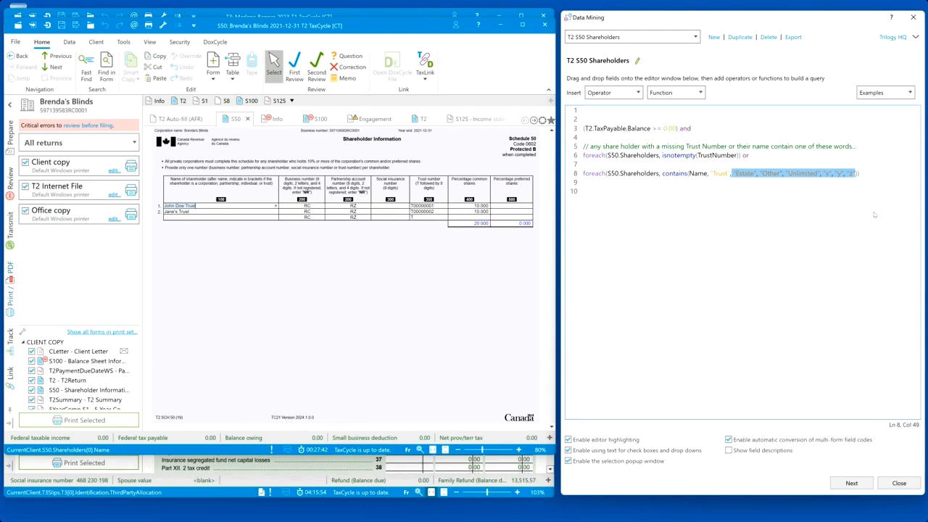
pyautogui.write('"')
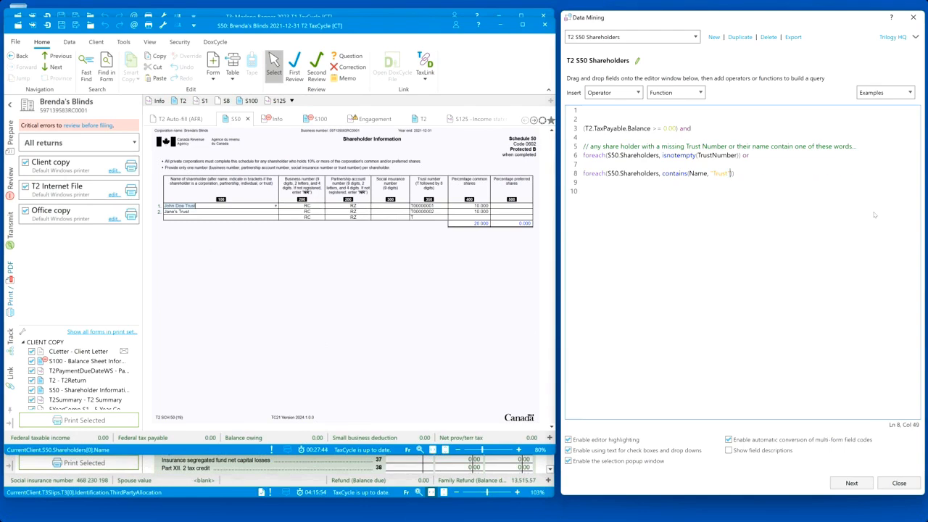
pyautogui.hotkey('ctrl', 'z')
# Delete the trial words from the end of the shareholder-name contains condition and proceed to the report columns
pyautogui.press('BackSpace')
pyautogui.press('BackSpace')
pyautogui.press('BackSpace')
pyautogui.press('BackSpace')
pyautogui.press('BackSpace')
pyautogui.press('BackSpace')
pyautogui.press('BackSpace')
pyautogui.press('BackSpace')
pyautogui.press('BackSpace')
pyautogui.press('BackSpace')
pyautogui.press('BackSpace')
pyautogui.press('BackSpace')
pyautogui.press('BackSpace')
pyautogui.press('BackSpace')
pyautogui.press('BackSpace')
pyautogui.press('BackSpace')
pyautogui.press('BackSpace')
pyautogui.press('BackSpace')
pyautogui.press('BackSpace')
pyautogui.press('BackSpace')
pyautogui.press('BackSpace')
pyautogui.press('BackSpace')
pyautogui.press('BackSpace')
pyautogui.click(852, 484)
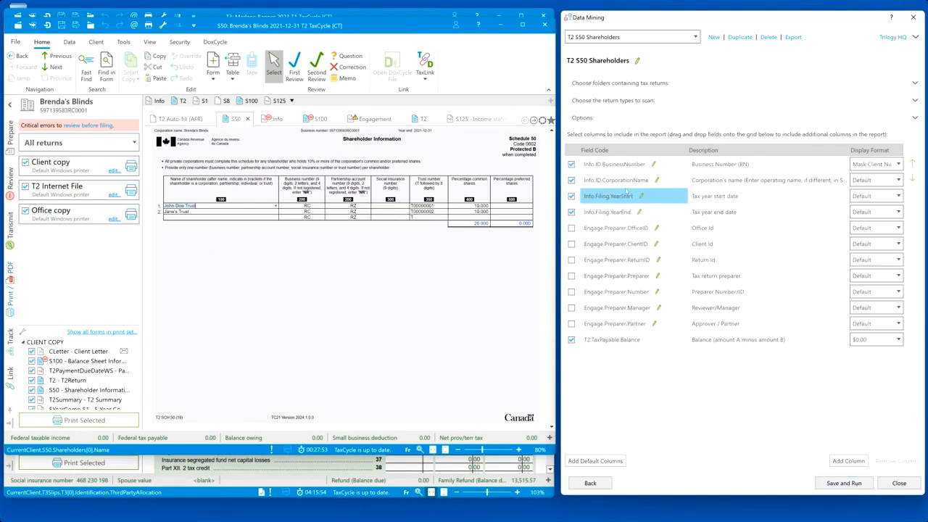
# Review the folders containing tax returns and the return types scanned by the T2 S50 Shareholders query
pyautogui.click(652, 82)
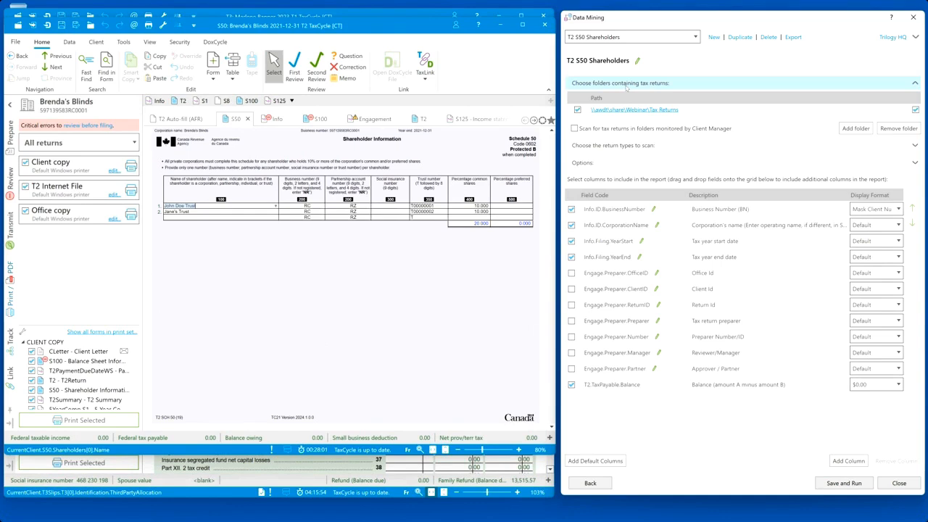
pyautogui.click(625, 83)
pyautogui.click(621, 101)
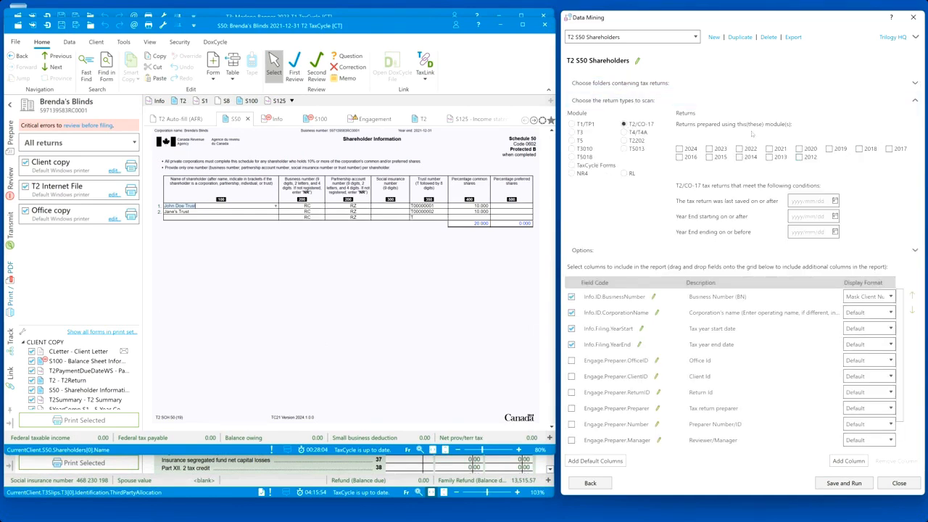
pyautogui.click(646, 101)
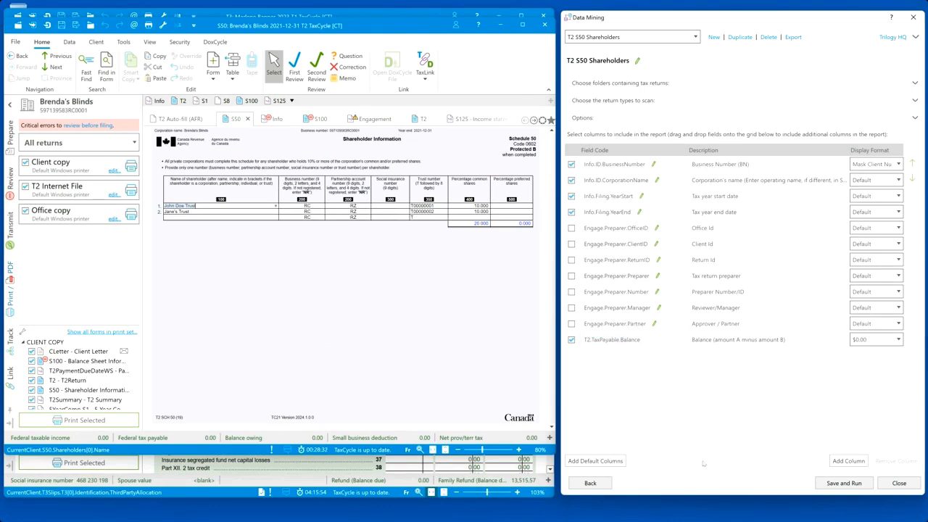
# Examine the T2.TaxPayable.Balance >= 0.00 condition in the query and return to the report columns
pyautogui.click(591, 483)
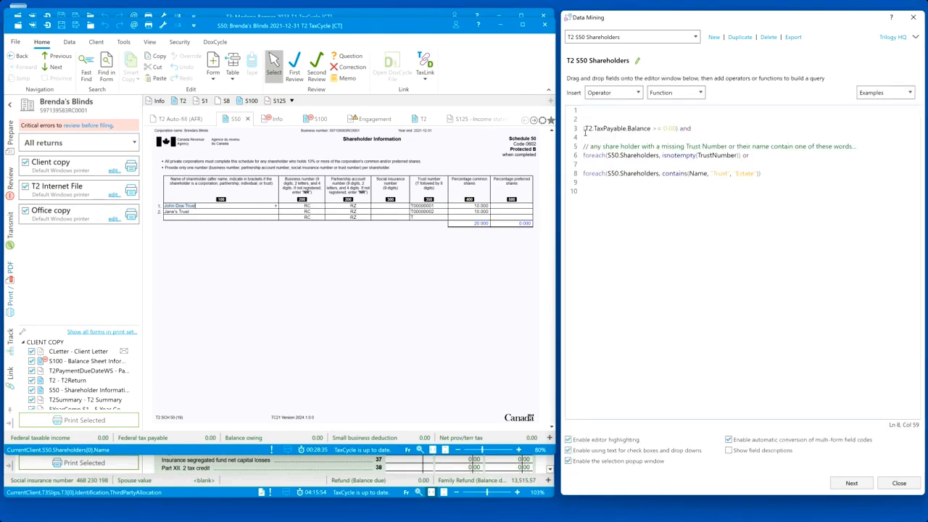
pyautogui.moveTo(584, 129); pyautogui.dragTo(675, 129)
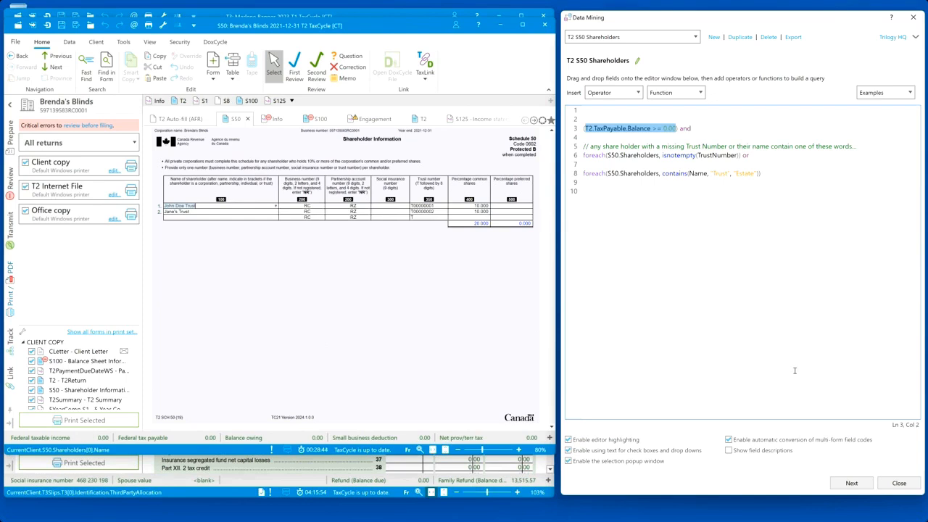
pyautogui.click(851, 483)
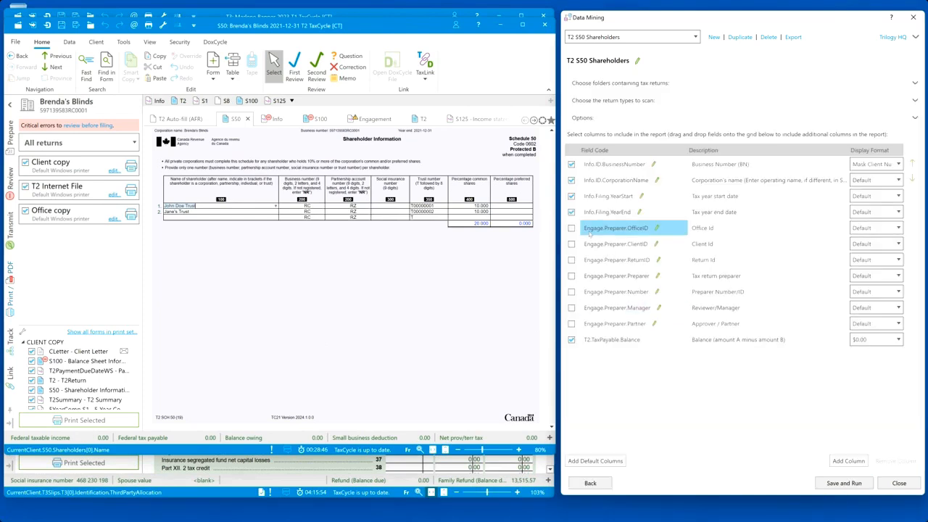
# Save and run the shareholders query with the T2.TaxPayable.Balance column included in the report
pyautogui.click(572, 339)
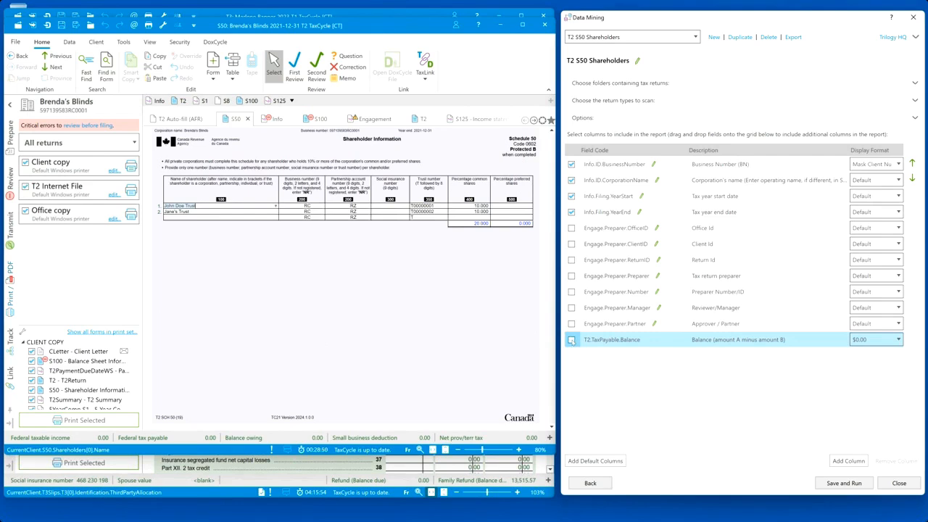
pyautogui.click(571, 340)
pyautogui.press('Return')
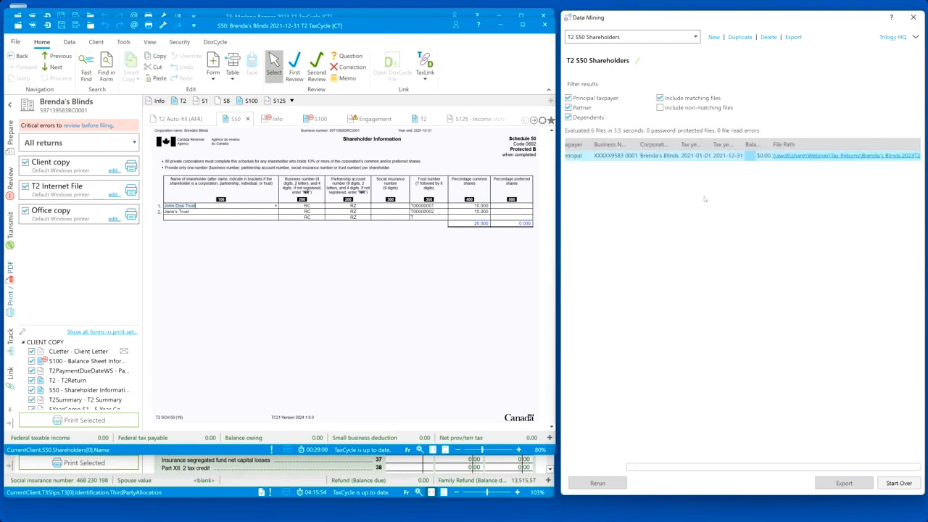
# Include non-matching files in the results and bring the Match and Name columns into view
pyautogui.click(668, 109)
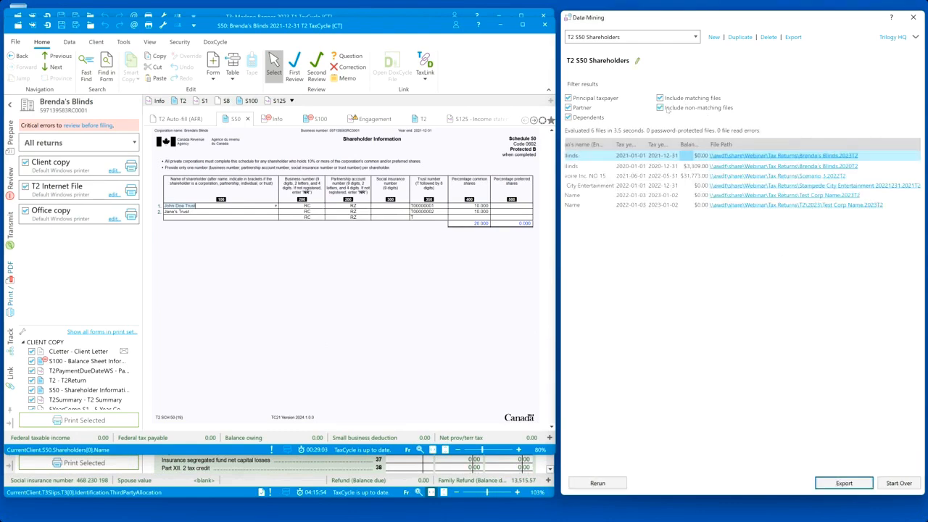
pyautogui.moveTo(774, 467); pyautogui.dragTo(637, 475)
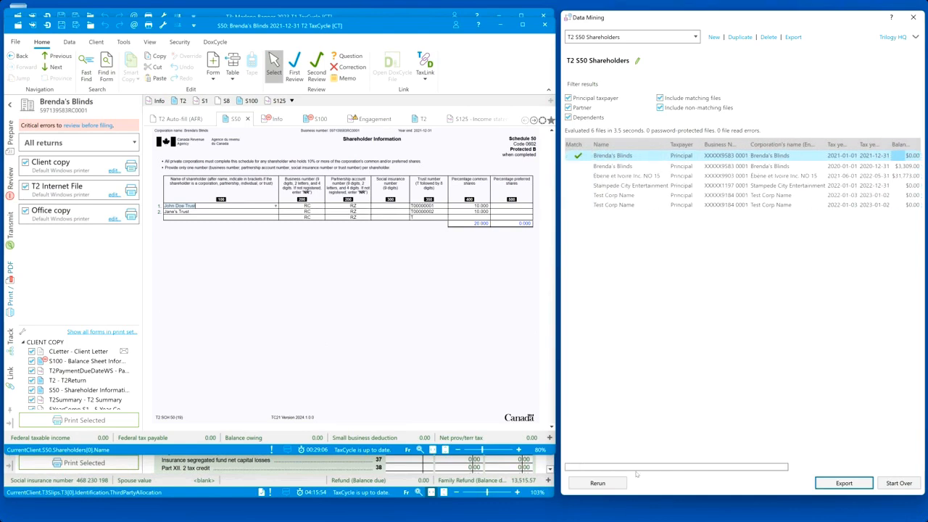
# Compare the results with the first shareholder's trust number and name on Schedule 50
pyautogui.click(721, 169)
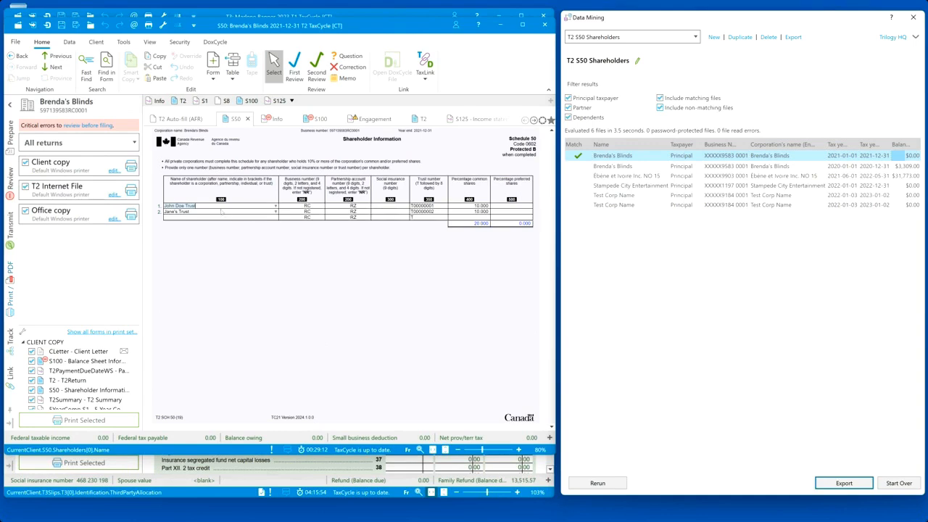
pyautogui.click(424, 207)
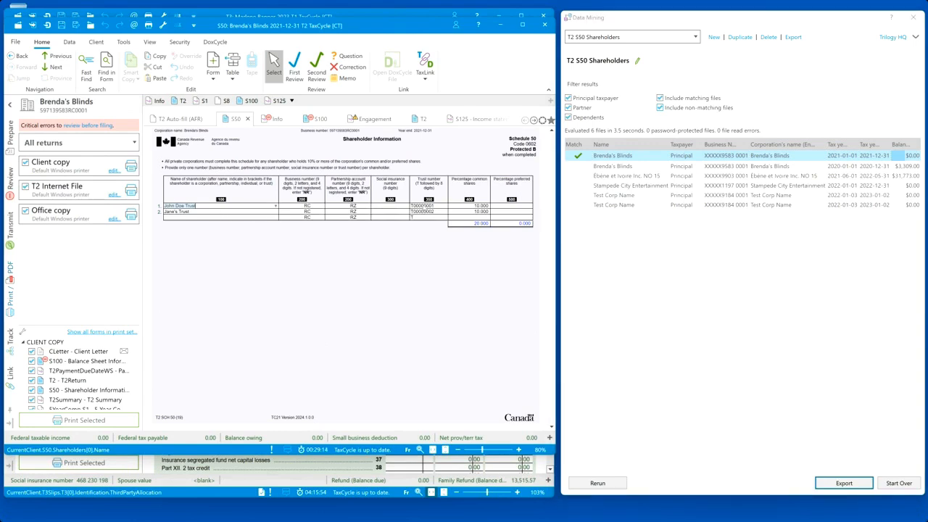
pyautogui.click(263, 206)
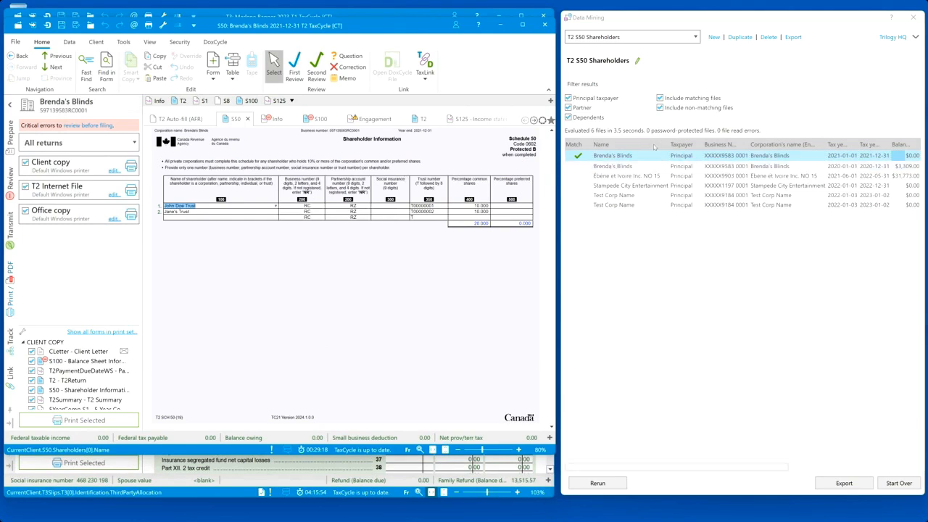
# Return to the query and try joining the two foreach conditions onto one line, restoring their line breaks
pyautogui.click(898, 484)
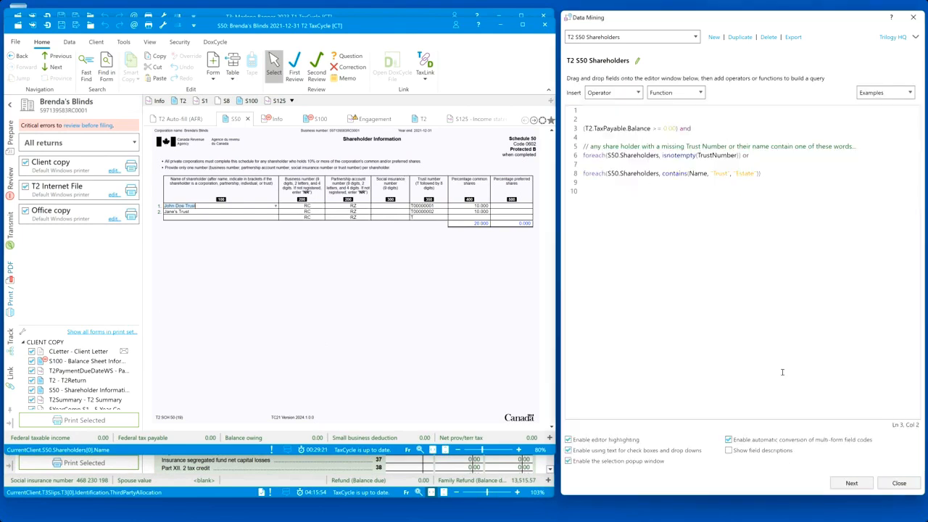
pyautogui.click(695, 145)
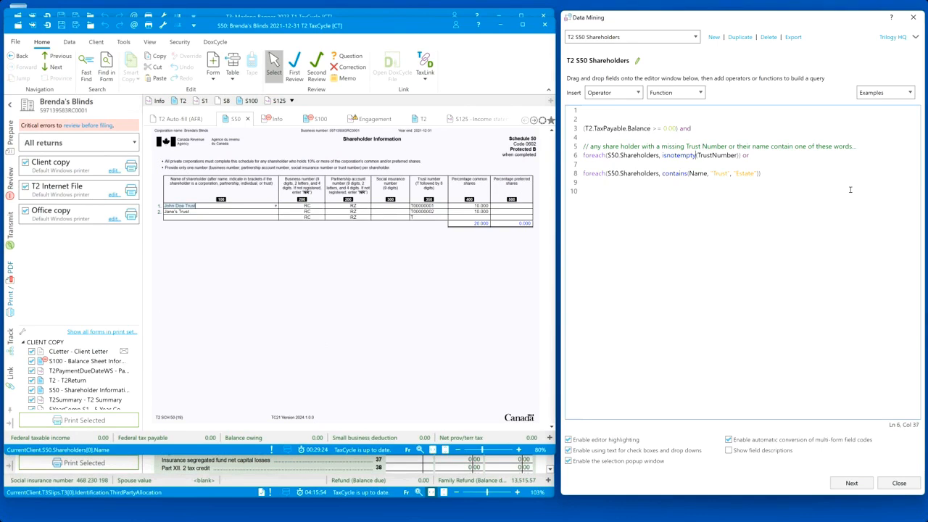
pyautogui.press('Home')
pyautogui.press('BackSpace')
pyautogui.press('BackSpace')
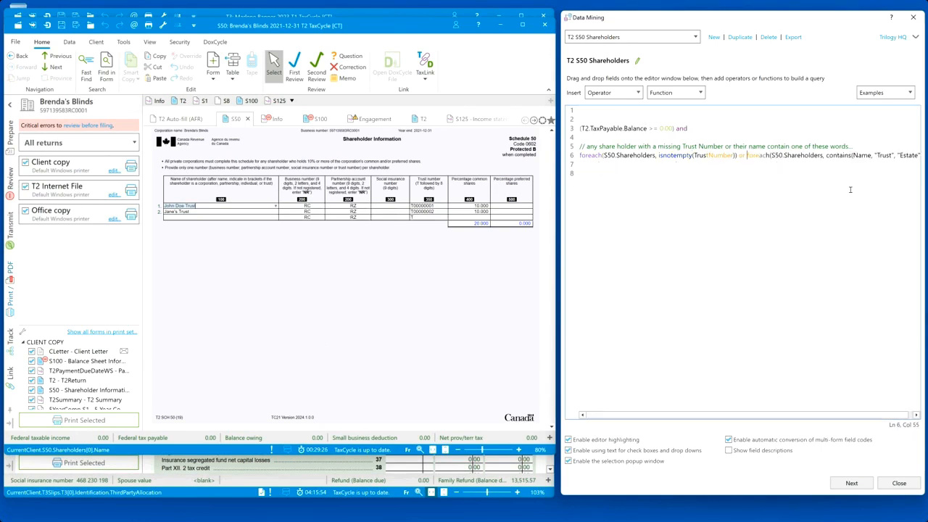
pyautogui.press('Return')
pyautogui.press('Return')
# Highlight the foreach(S50.Shareholders part of the trust-number condition to examine it
pyautogui.press('Up')
pyautogui.hotkey('ctrl', 'shift', 'Right')
pyautogui.hotkey('ctrl', 'shift', 'Right')
pyautogui.hotkey('ctrl', 'shift', 'Right')
pyautogui.hotkey('ctrl', 'shift', 'Right')
pyautogui.hotkey('ctrl', 'shift', 'Right')
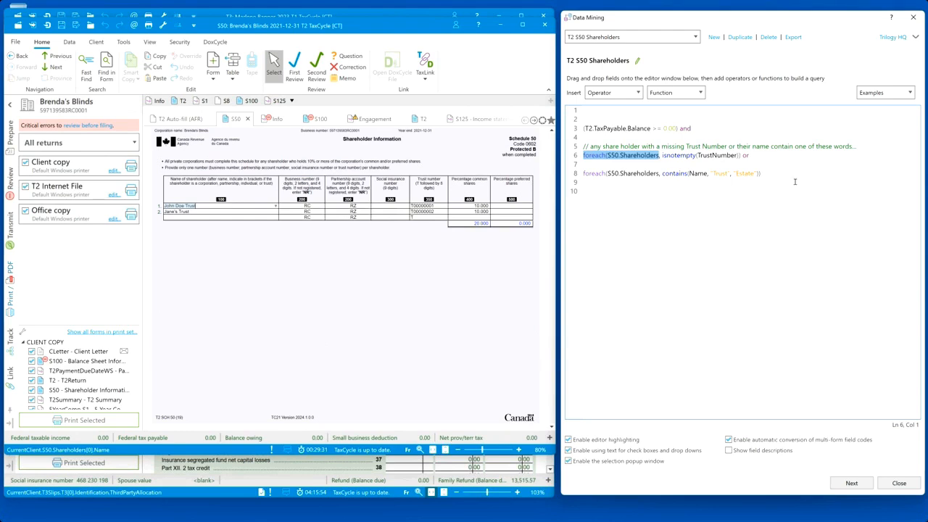
# Switch to the "S100 Long Term Liabilities are $10,000" query and save the changes to T2 S50 Shareholders
pyautogui.click(693, 42)
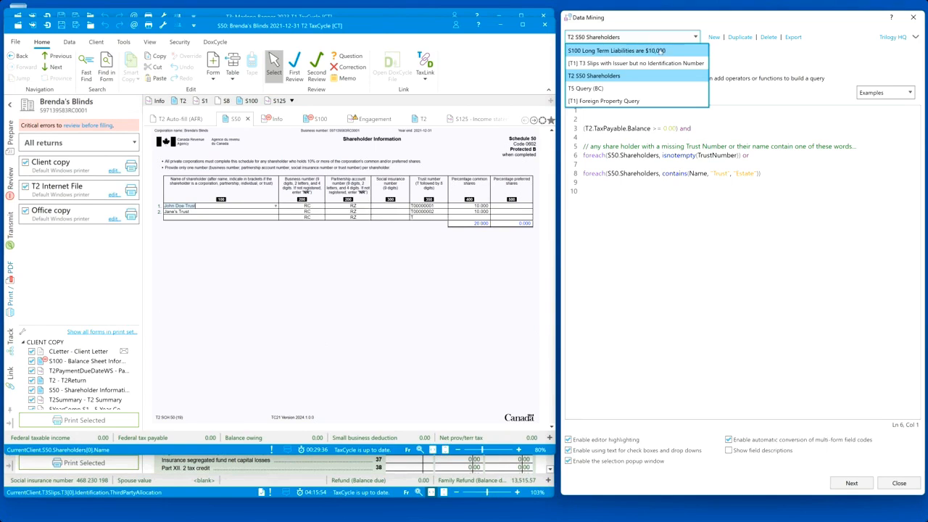
pyautogui.click(660, 51)
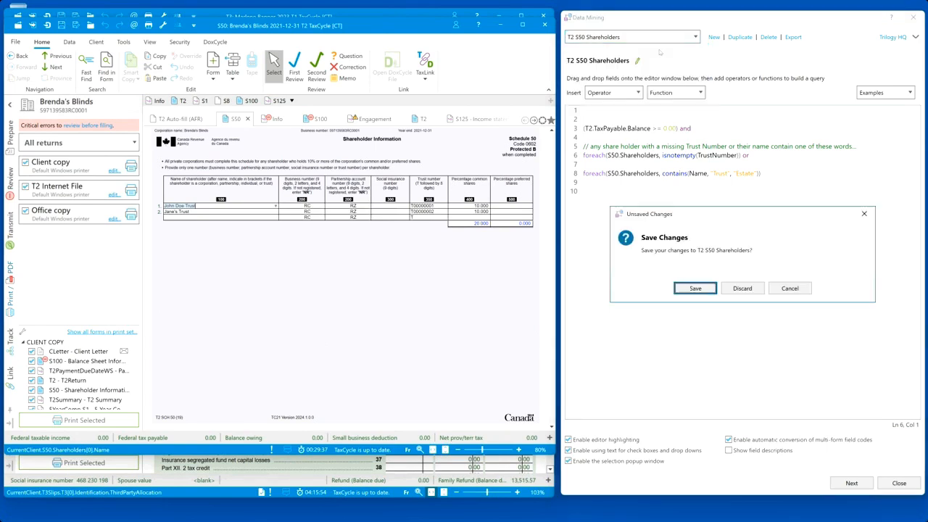
pyautogui.click(694, 288)
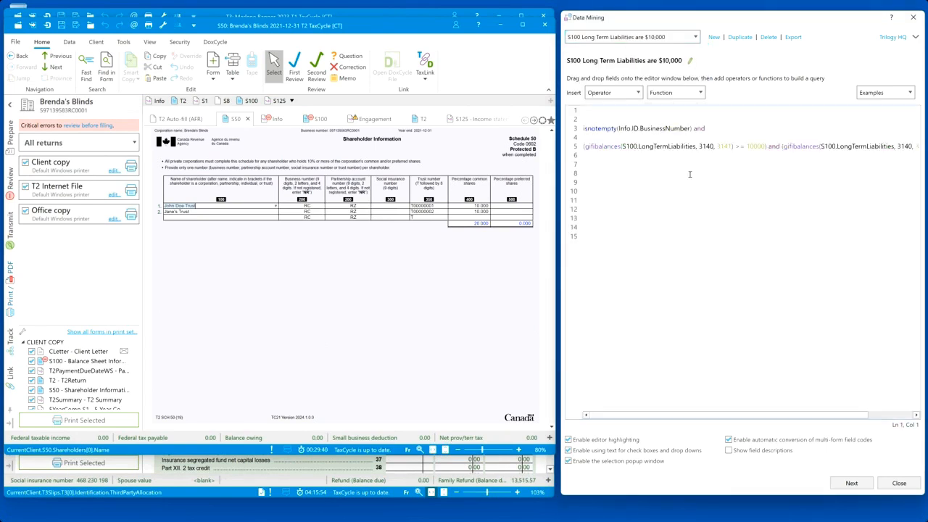
# Display the Schedule 100 balance sheet alongside the highlighted gifibalances function in the query, and dismiss the chat notification
pyautogui.click(317, 120)
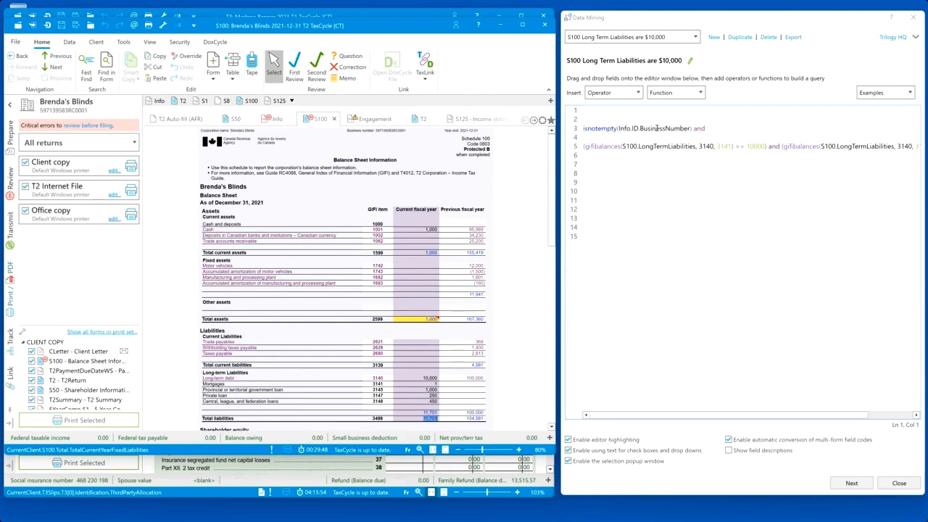
pyautogui.doubleClick(592, 148)
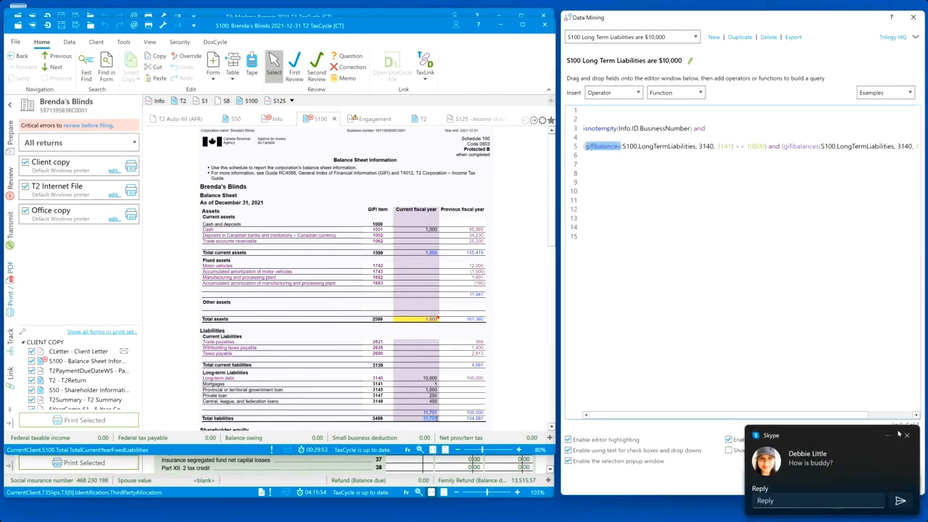
pyautogui.click(907, 436)
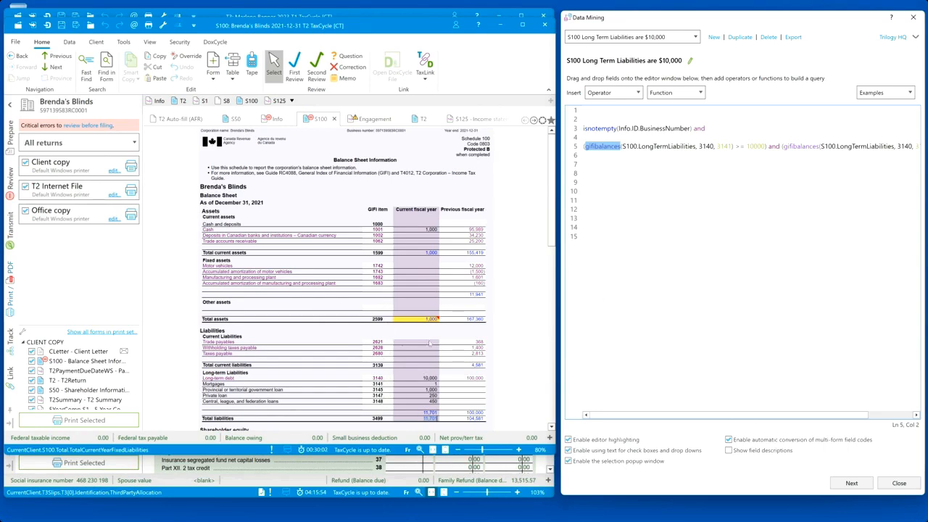
pyautogui.scroll(-3, 370, 303)
pyautogui.scroll(3, 383, 309)
# Examine the query's LongTermLiabilities table name and GIFI code 3140 against the long-term liabilities on Schedule 100
pyautogui.doubleClick(669, 147)
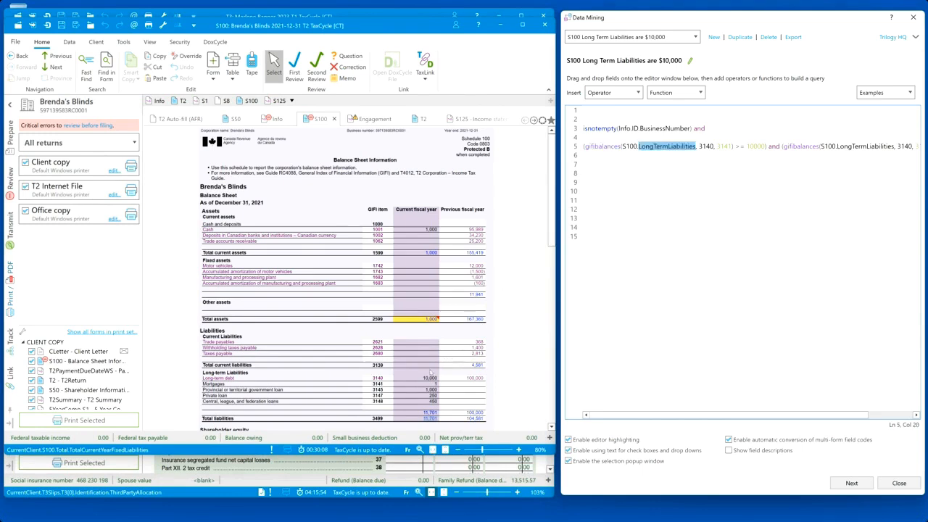
pyautogui.scroll(-3, 420, 314)
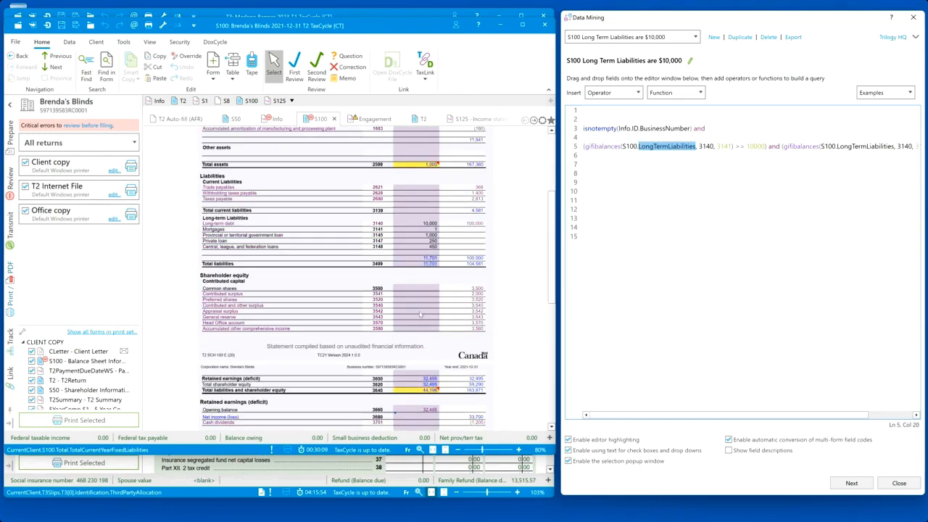
pyautogui.click(403, 230)
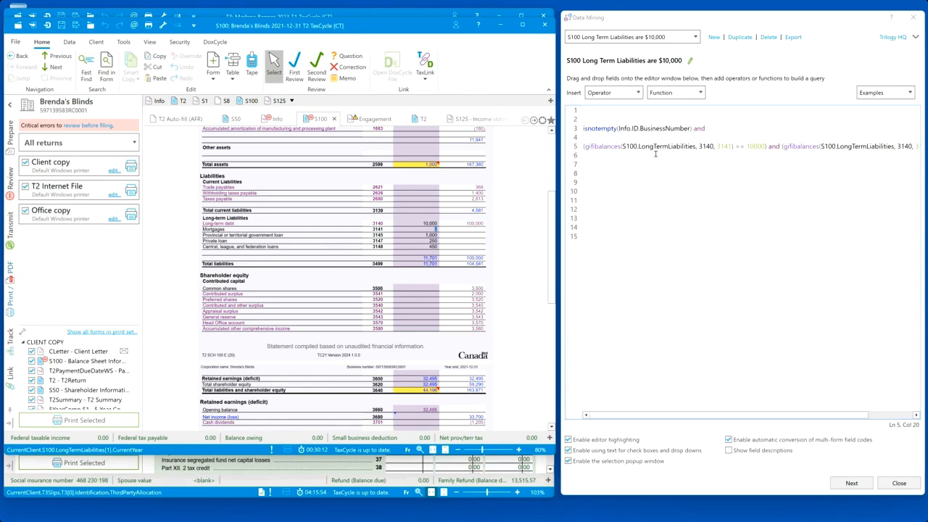
pyautogui.doubleClick(704, 146)
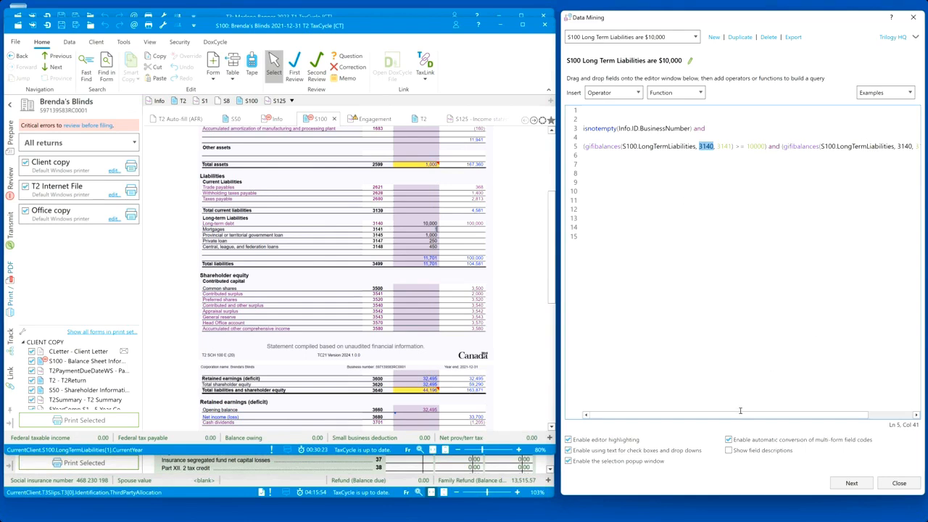
pyautogui.moveTo(747, 416); pyautogui.dragTo(703, 422)
# Save and run the long-term liabilities query and return to its editor
pyautogui.click(865, 486)
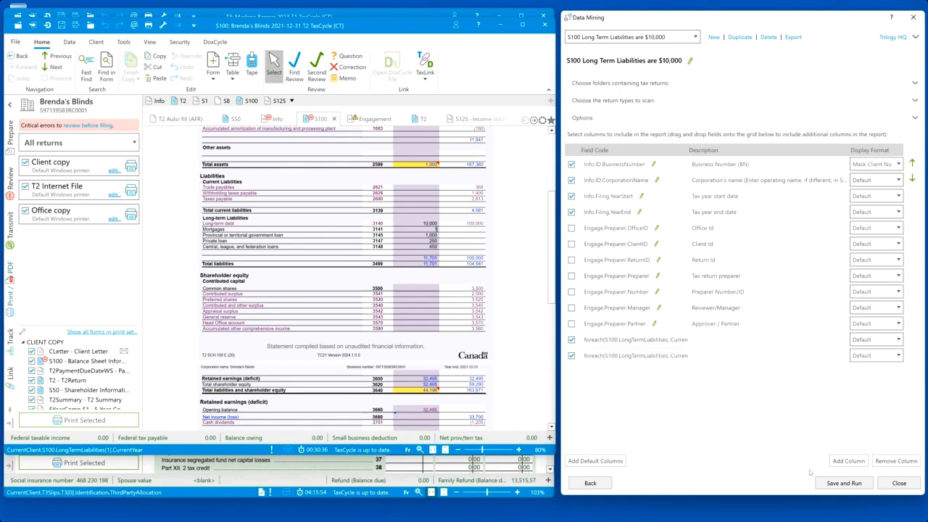
pyautogui.click(844, 483)
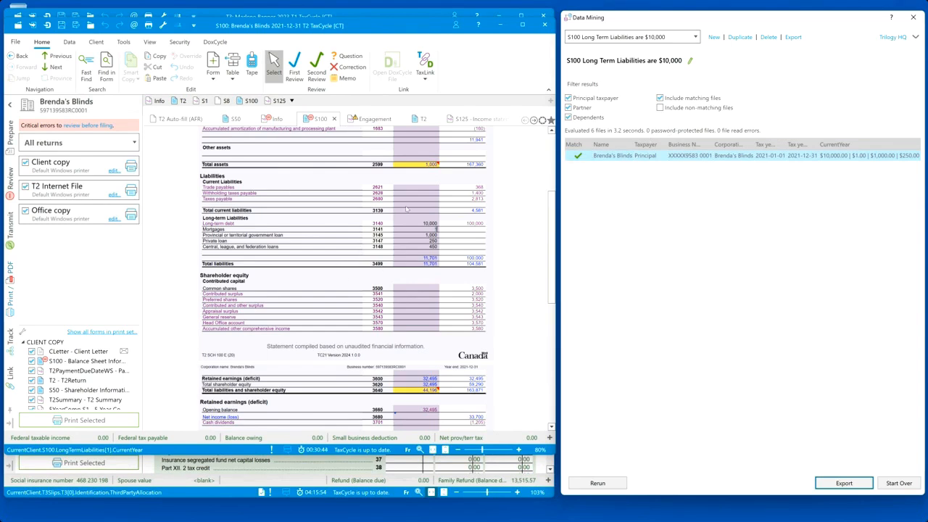
pyautogui.click(898, 483)
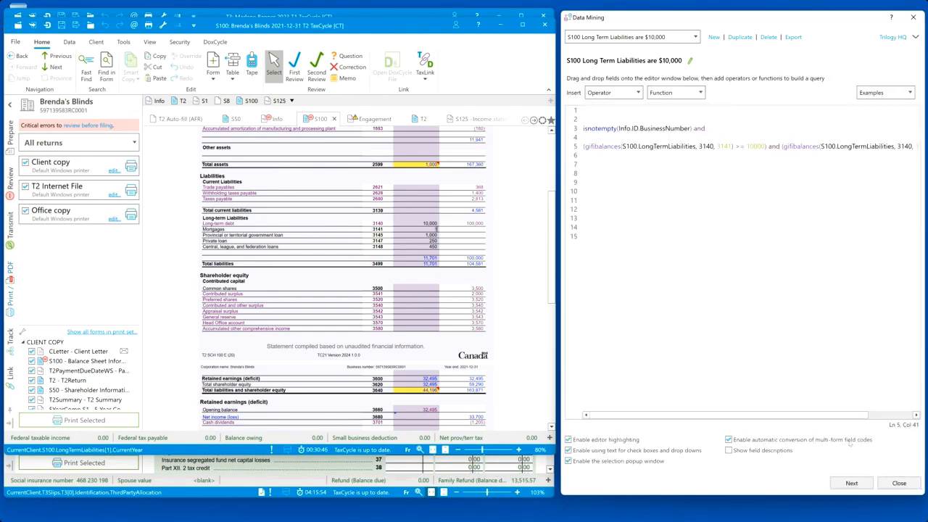
# Remove the second gifibalances condition, leaving the line as (gifibalances(S100.LongTermLiabilities, 3140, 3141) >= 10000)
pyautogui.click(753, 145)
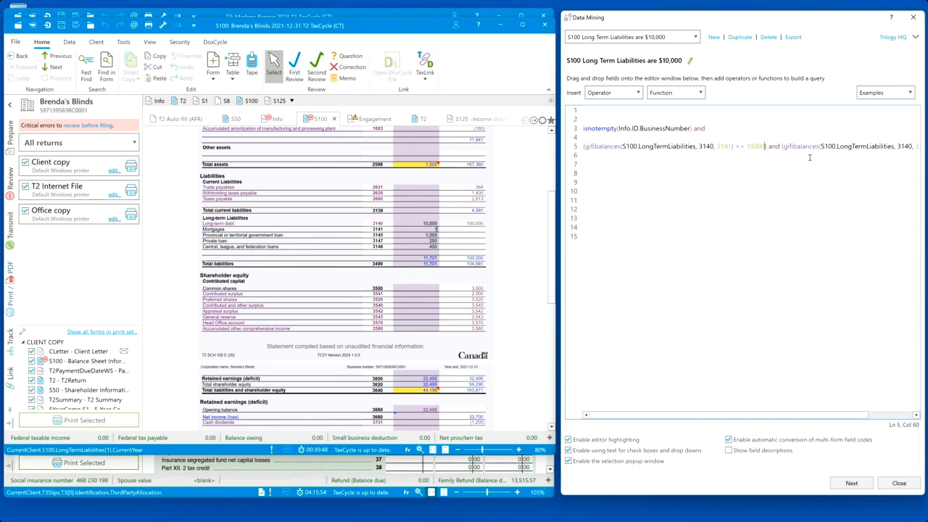
pyautogui.hotkey('shift', 'End')
pyautogui.press('Delete')
pyautogui.press('Home')
pyautogui.press('Delete')
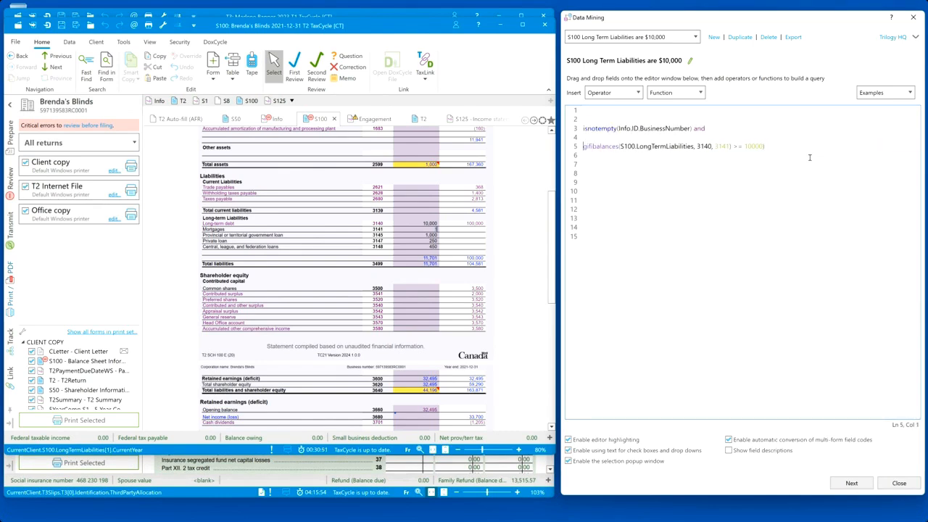
pyautogui.press('End')
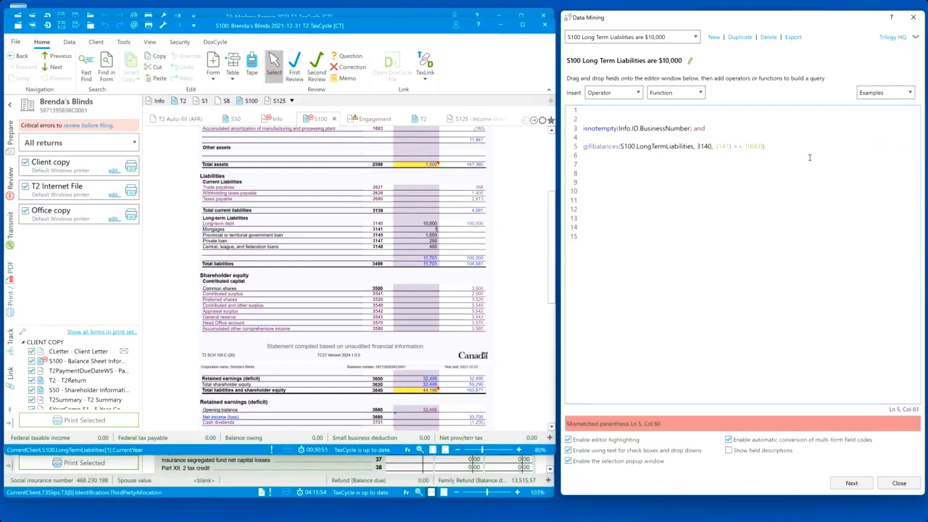
pyautogui.press('Home')
pyautogui.write('(')
pyautogui.press('End')
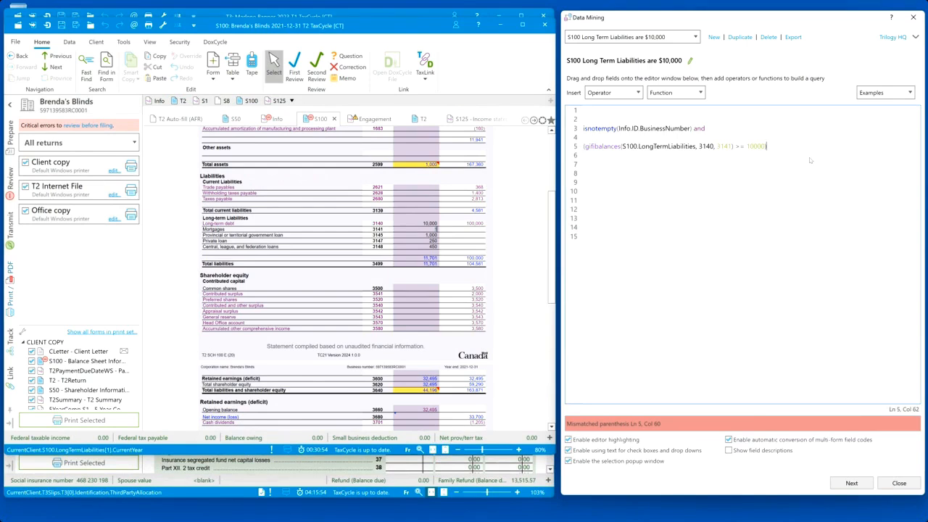
# Add GIFI code 3145 after 3141 in the gifibalances condition of the long-term liabilities query
pyautogui.hotkey('ctrl', 'Left')
pyautogui.hotkey('ctrl', 'Left')
pyautogui.hotkey('ctrl', 'Left')
pyautogui.write(', ')
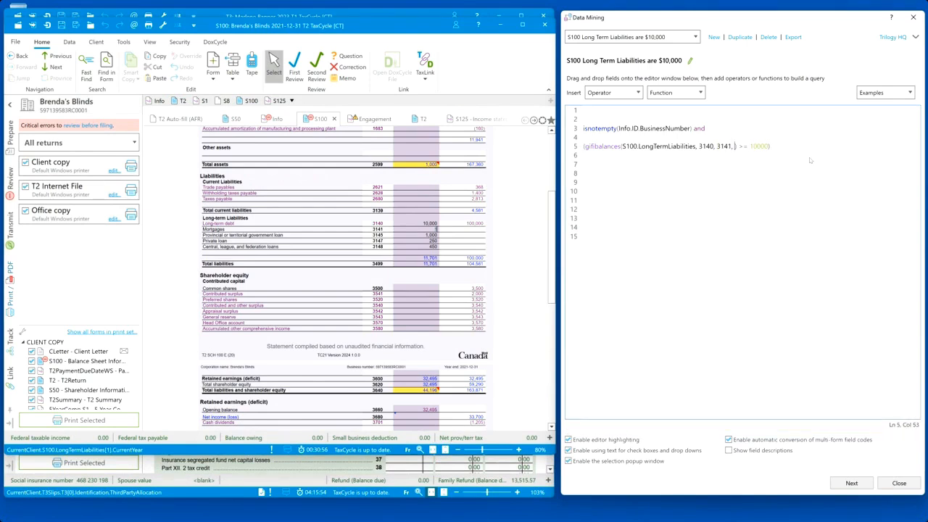
pyautogui.write('/145')
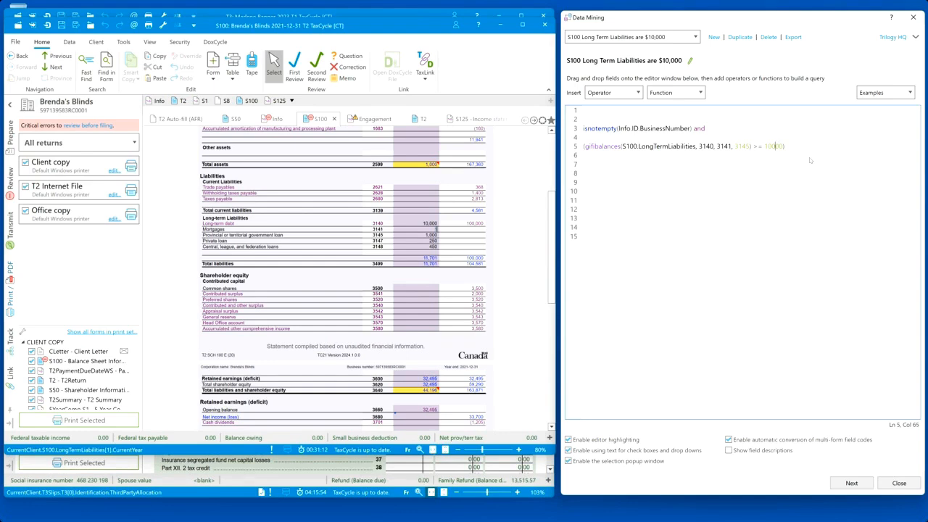
pyautogui.hotkey('ctrl', 'shift', 'Left')
pyautogui.write('0.00')
# Switch to the open T1 return, create a new T1/TP1 query and remove its default BalanceOwing condition
pyautogui.click(225, 497)
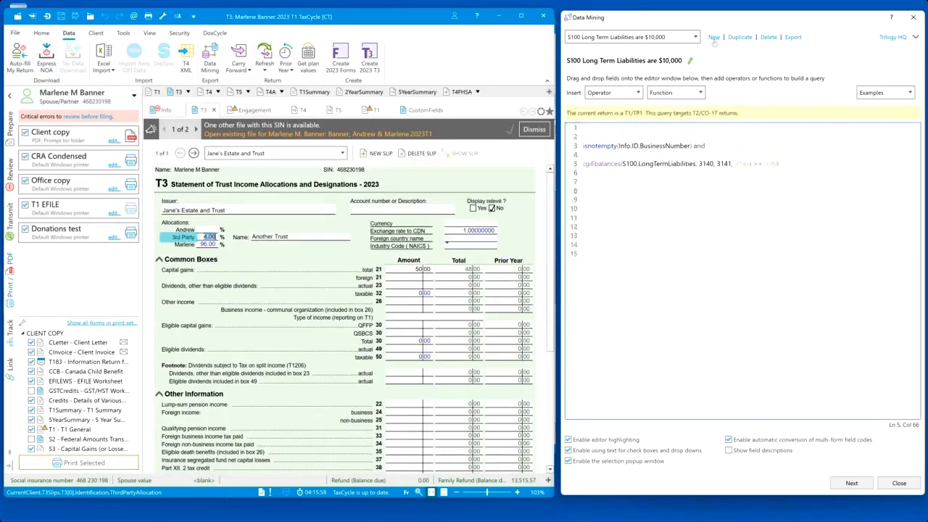
pyautogui.click(685, 290)
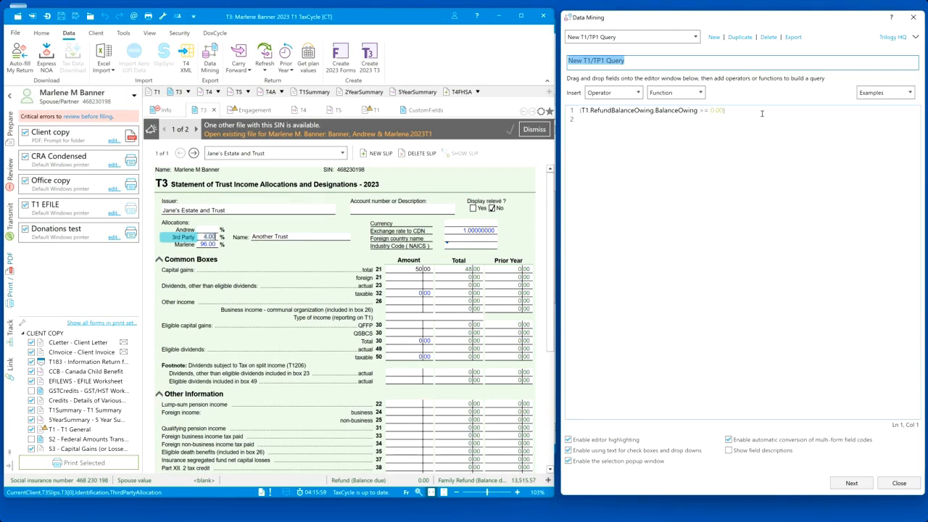
pyautogui.click(762, 113)
pyautogui.press('Return')
pyautogui.press('Return')
pyautogui.press('Return')
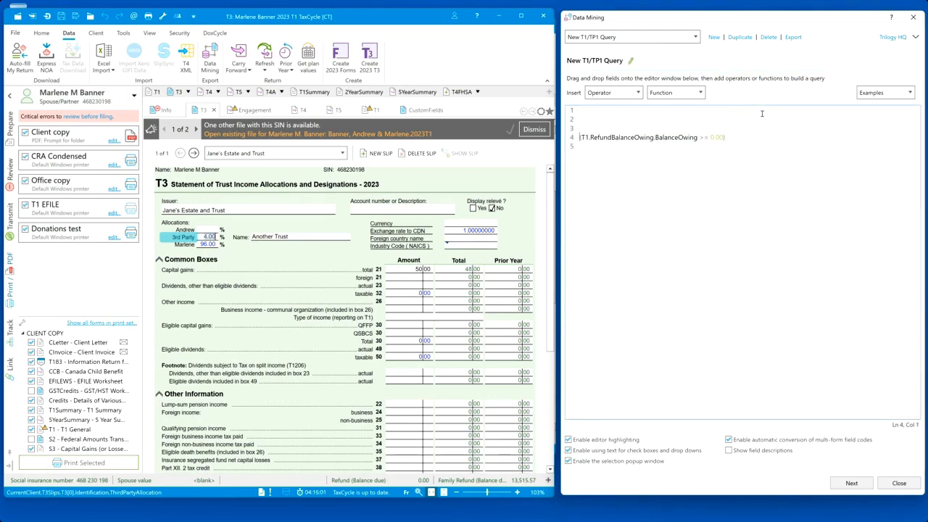
pyautogui.press('Down')
pyautogui.press('Return')
pyautogui.click(774, 140)
pyautogui.hotkey('shift', 'Home')
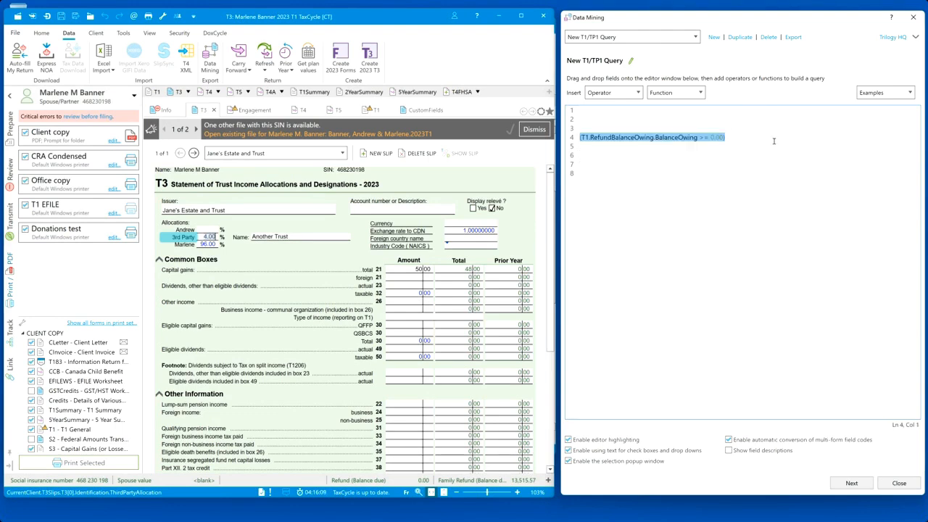
pyautogui.press('BackSpace')
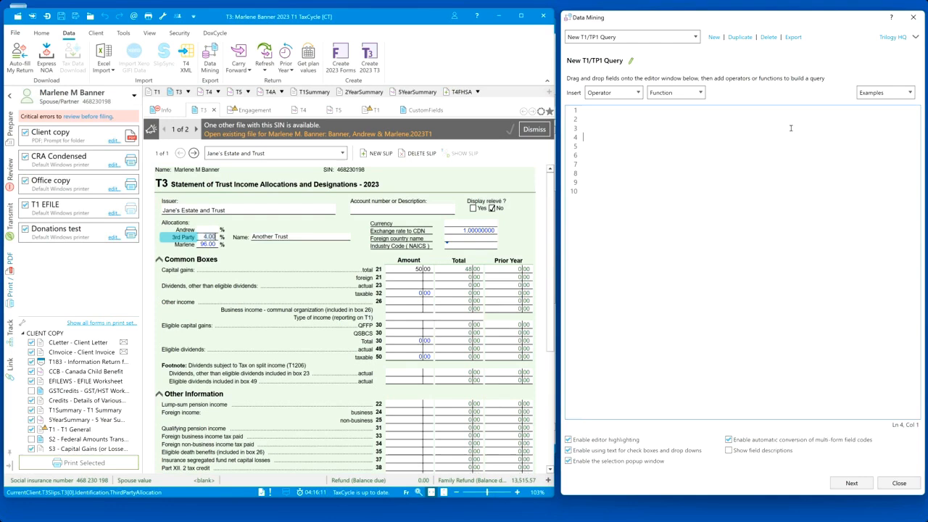
# Insert the "Foreign property more than $100,000" example condition into the query and display the return's Info worksheet
pyautogui.click(874, 92)
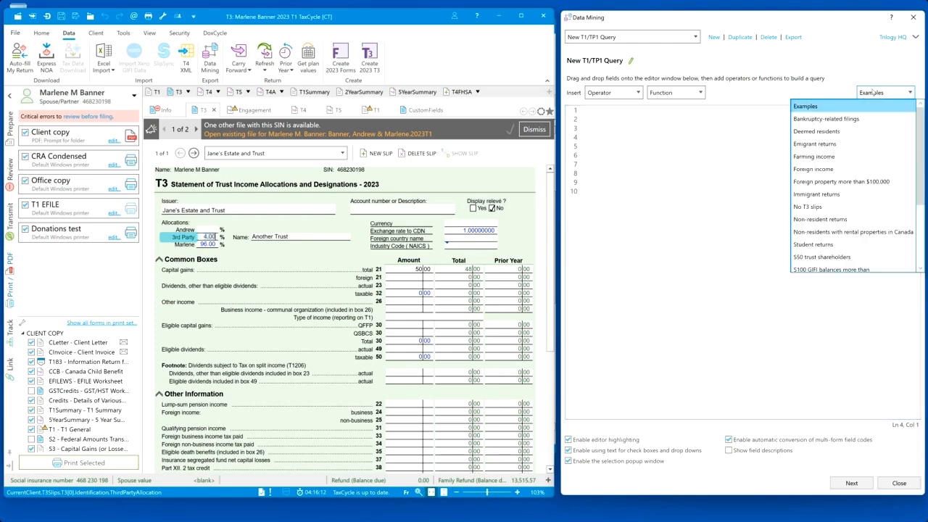
pyautogui.click(826, 182)
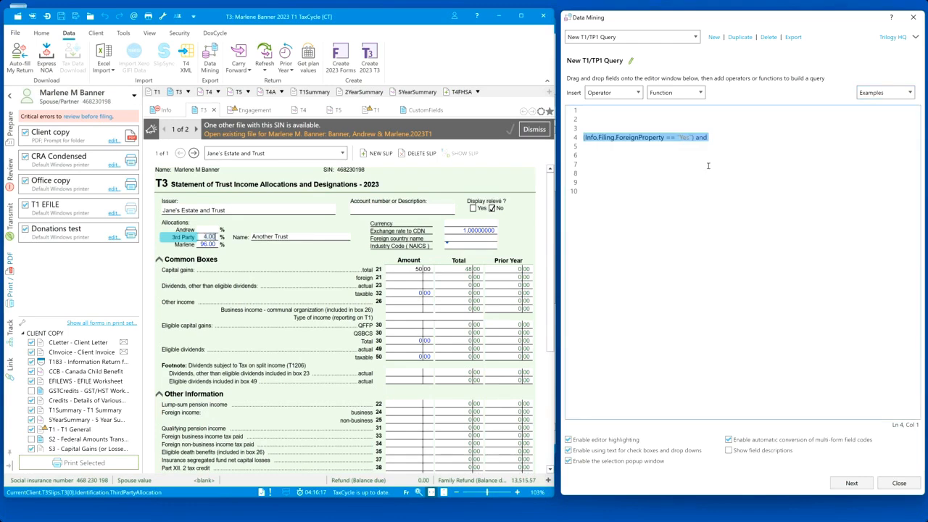
pyautogui.click(764, 136)
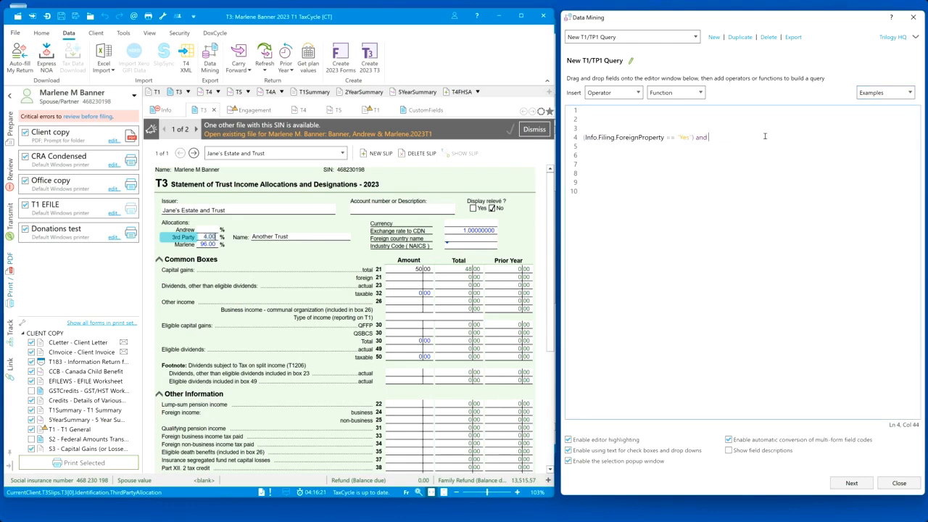
pyautogui.click(164, 109)
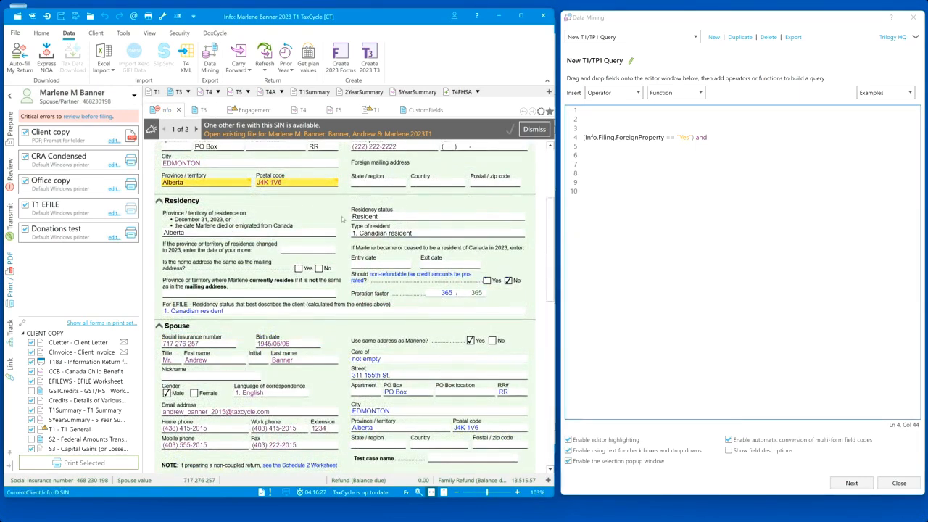
# Try removing the trailing "and" and replacing the "Yes" value in the foreign property condition, and undo back to an empty editor
pyautogui.doubleClick(684, 137)
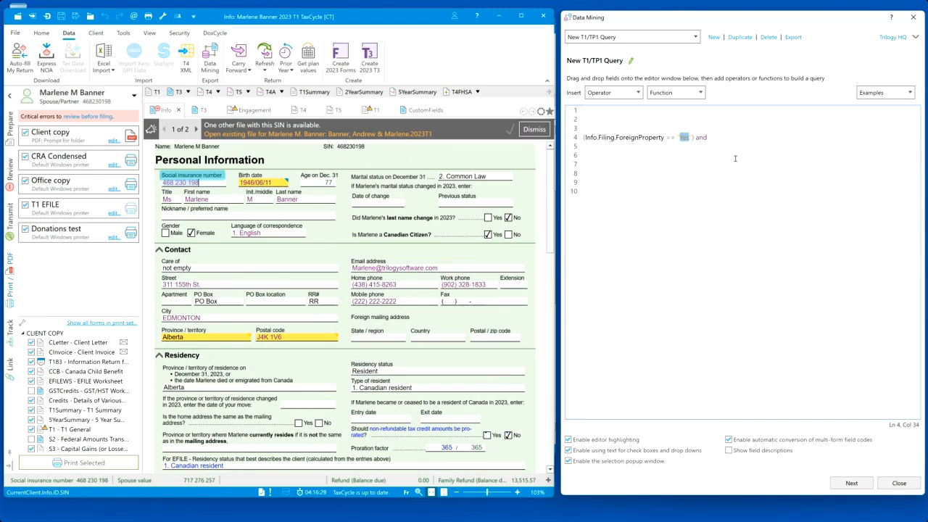
pyautogui.doubleClick(702, 138)
pyautogui.press('BackSpace')
pyautogui.hotkey('ctrl', 'Left')
pyautogui.hotkey('ctrl', 'shift', 'Left')
pyautogui.write('Ou')
pyautogui.hotkey('ctrl', 'z')
pyautogui.press('End')
pyautogui.hotkey('ctrl', 'z')
# Insert the "Student returns" example, briefly show the field descriptions, and highlight the "or" operator after the TotalClaim condition
pyautogui.click(874, 93)
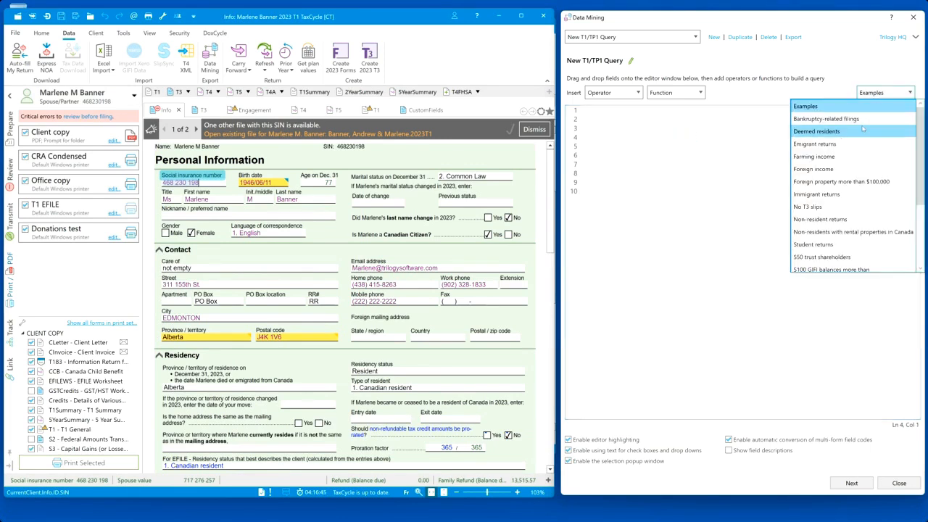
pyautogui.scroll(-1, 844, 203)
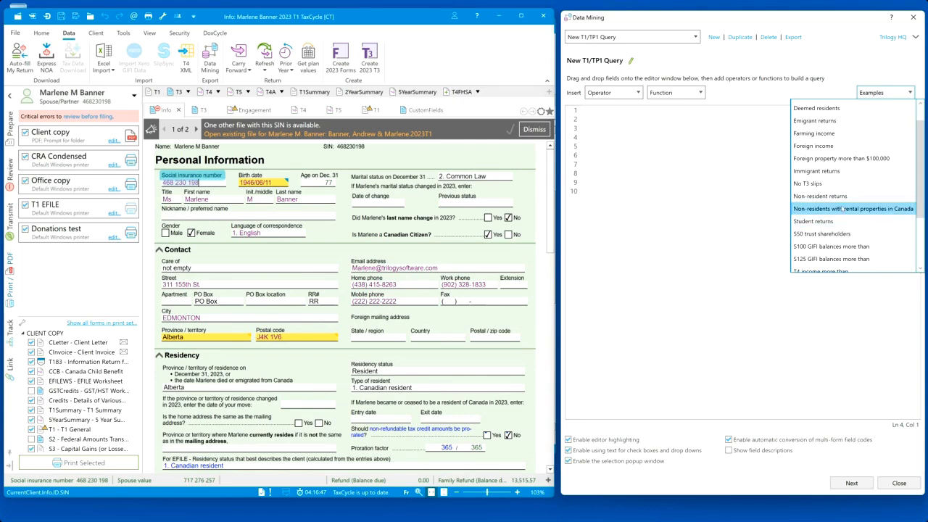
pyautogui.click(828, 222)
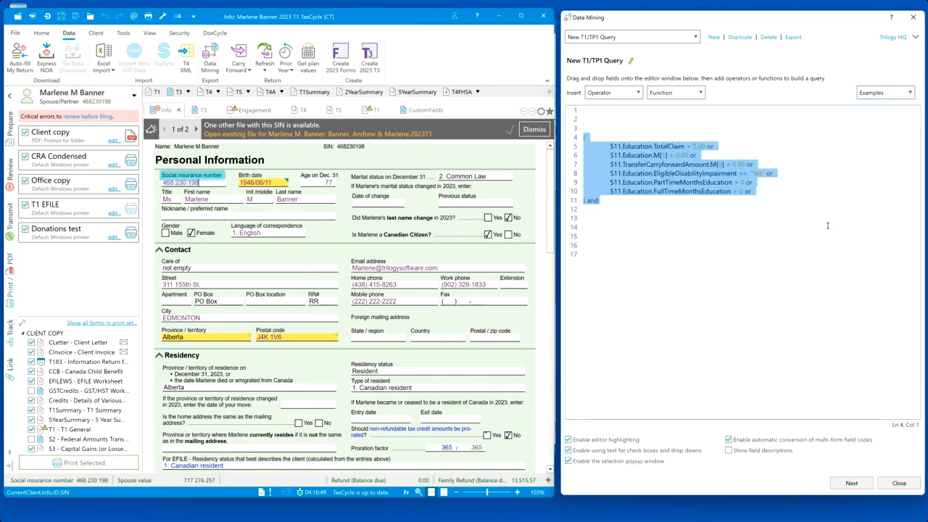
pyautogui.click(623, 204)
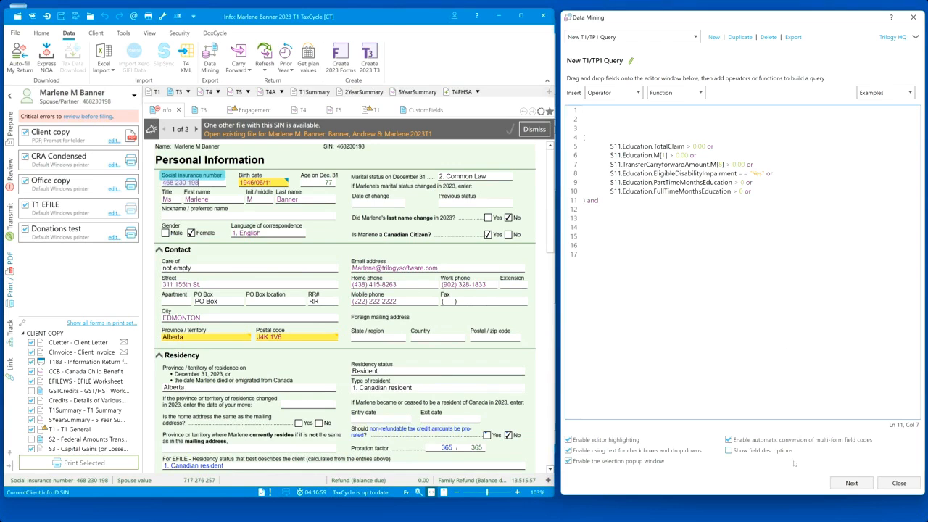
pyautogui.click(768, 451)
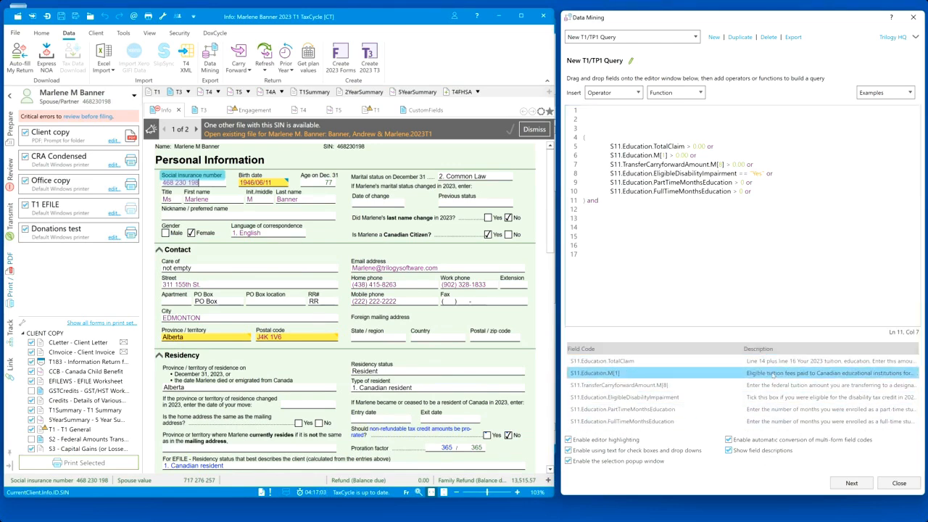
pyautogui.click(754, 451)
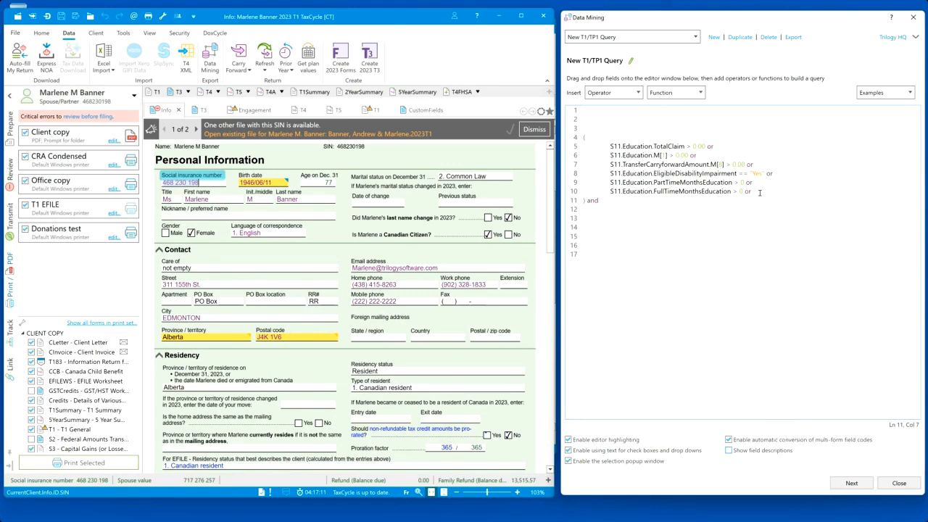
pyautogui.doubleClick(710, 146)
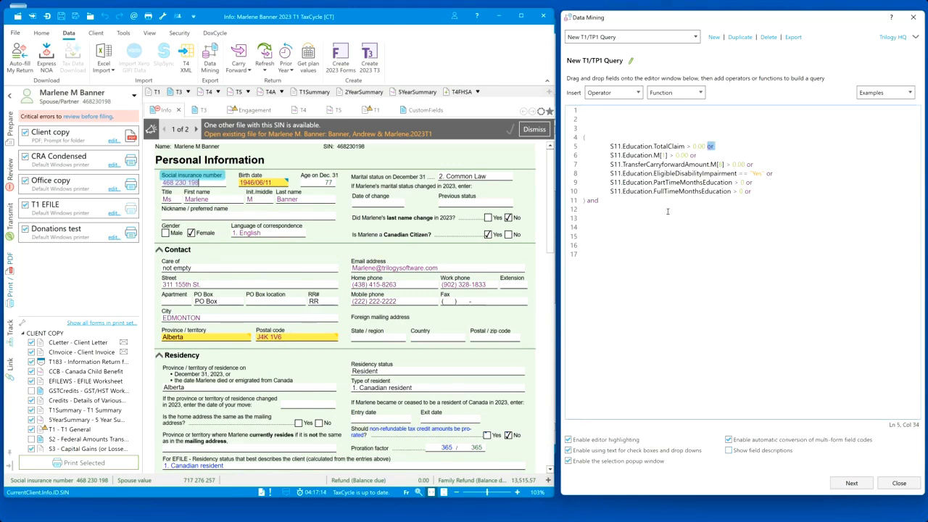
# Clear the Student returns example from the query editor and start on a fresh line 4
pyautogui.doubleClick(591, 200)
pyautogui.press('BackSpace')
pyautogui.press('BackSpace')
pyautogui.hotkey('ctrl', 'a')
pyautogui.press('BackSpace')
pyautogui.press('Return')
pyautogui.press('Return')
pyautogui.press('Return')
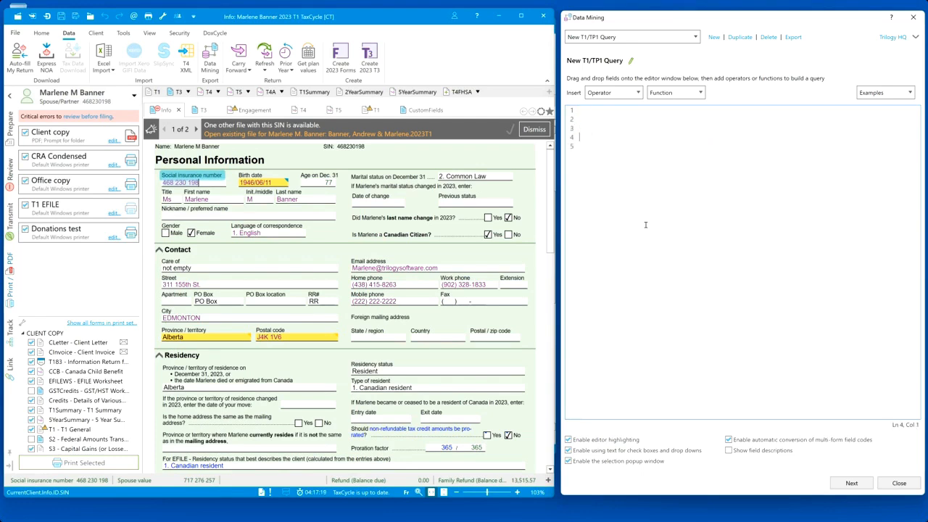
# Insert the "T2125 gross income more than" example condition on line 4 of the query
pyautogui.click(878, 93)
pyautogui.scroll(-1, 862, 155)
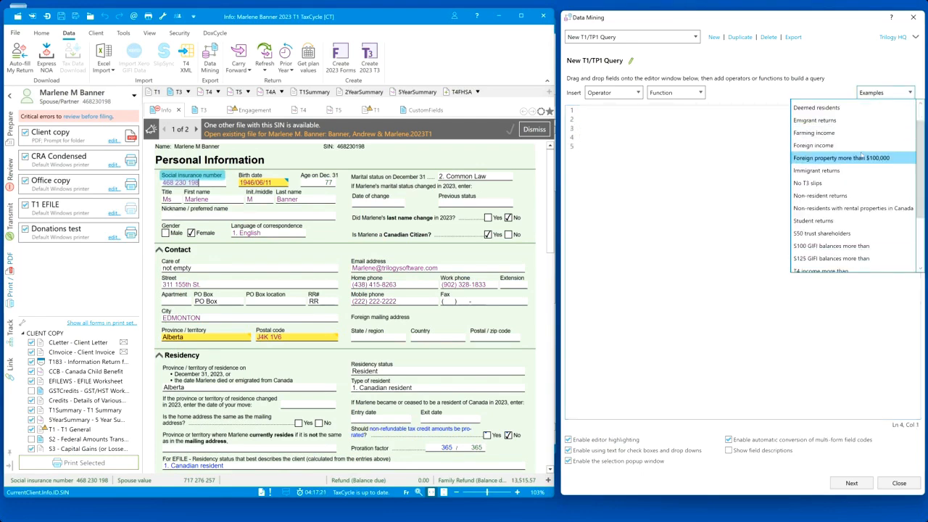
pyautogui.scroll(-2, 866, 162)
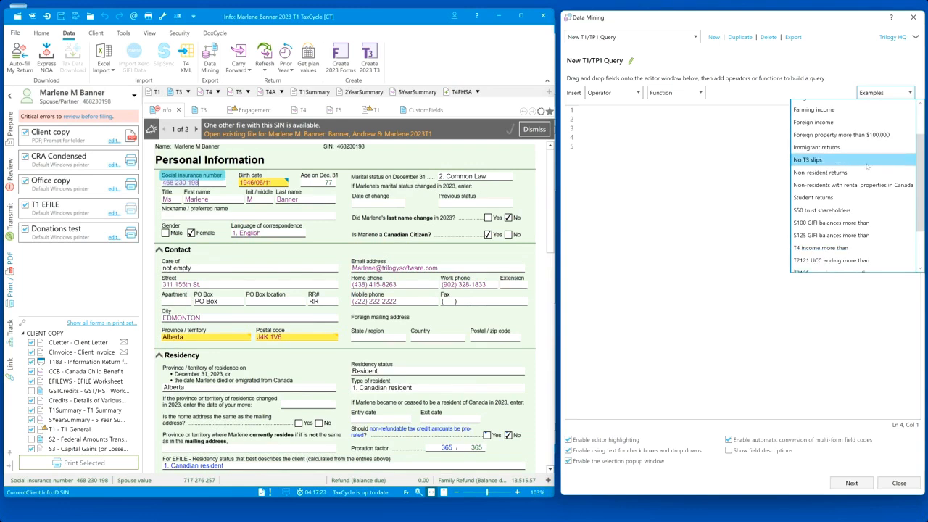
pyautogui.scroll(-1, 868, 166)
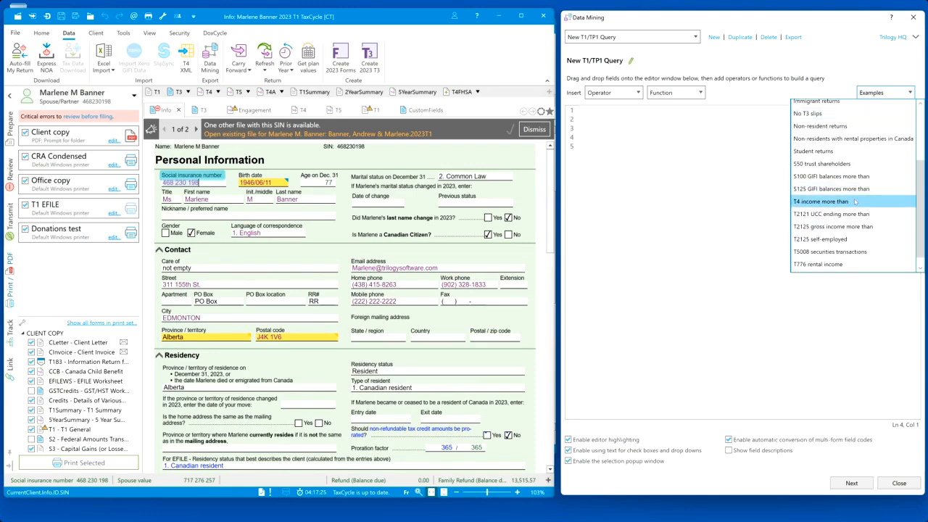
pyautogui.click(843, 228)
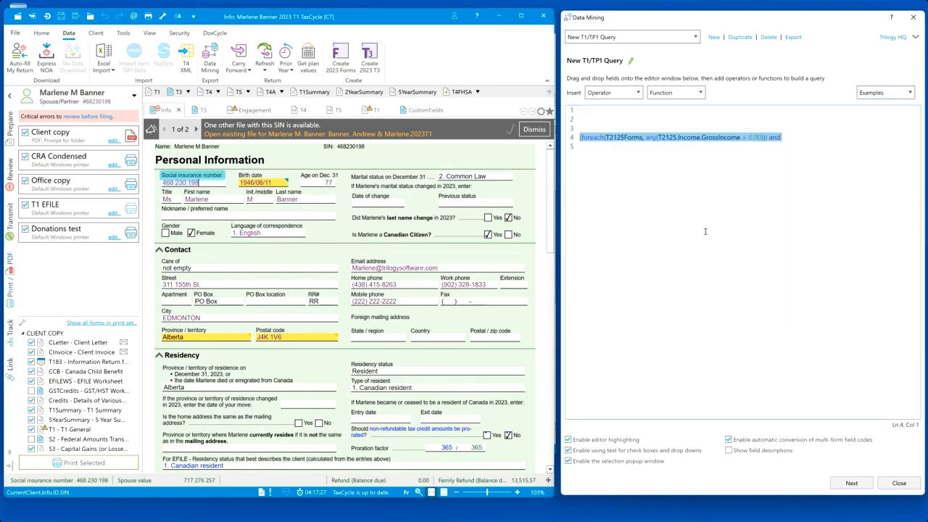
pyautogui.click(686, 163)
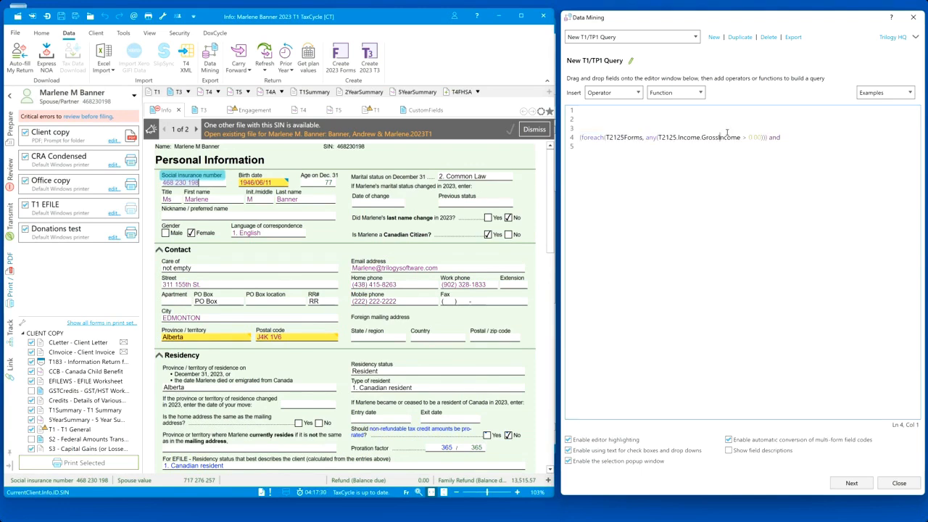
# Remove the trailing "and" from the T2125 condition and highlight the T2125Forms table name
pyautogui.doubleClick(796, 136)
pyautogui.press('Delete')
pyautogui.press('Home')
pyautogui.hotkey('ctrl', 'Right')
pyautogui.hotkey('ctrl', 'Right')
pyautogui.hotkey('ctrl', 'Right')
pyautogui.hotkey('ctrl', 'shift', 'Right')
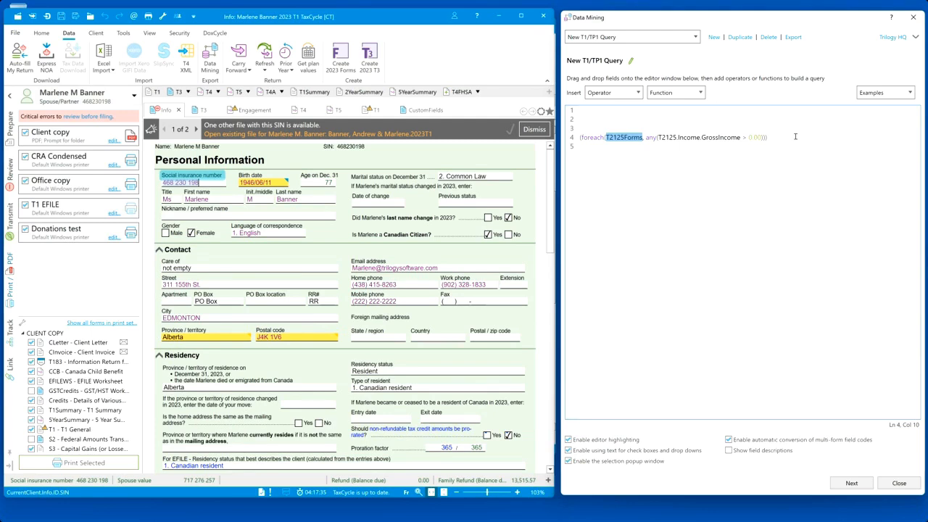
# Set the T2125 gross income threshold in the condition to 10000.00
pyautogui.press('Right')
pyautogui.hotkey('ctrl', 'Right')
pyautogui.hotkey('ctrl', 'Right')
pyautogui.hotkey('ctrl', 'Right')
pyautogui.hotkey('ctrl', 'Right')
pyautogui.hotkey('ctrl', 'Right')
pyautogui.hotkey('ctrl', 'Right')
pyautogui.write('1000')
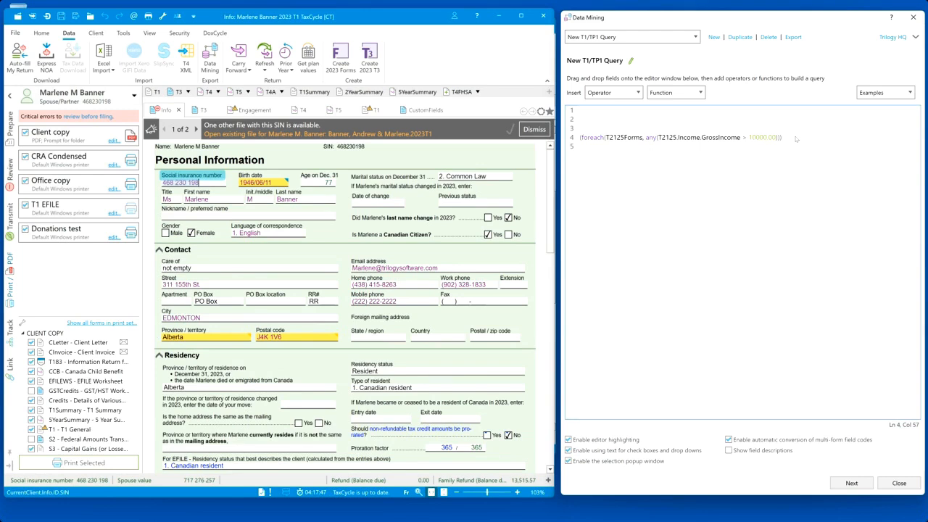
# Continue to the query's report settings and exclude folders monitored by Client Manager from the scan
pyautogui.click(851, 483)
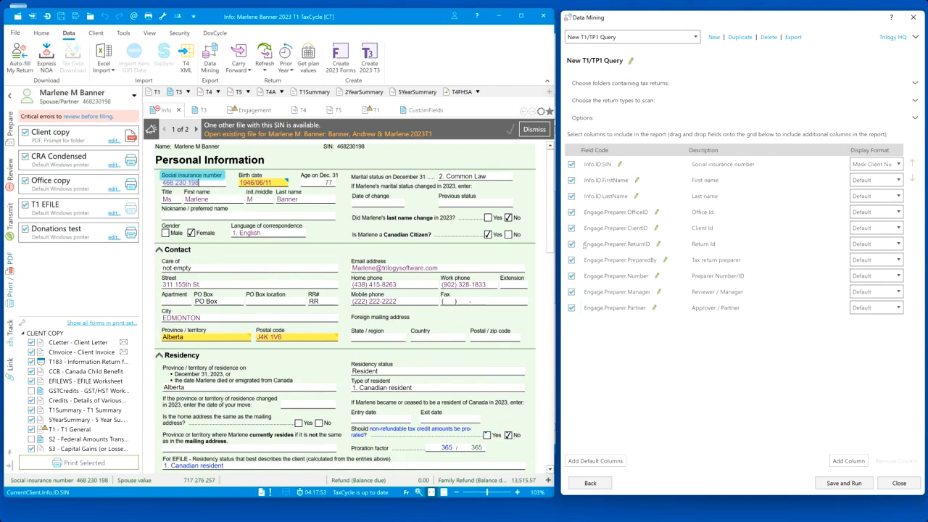
pyautogui.click(622, 83)
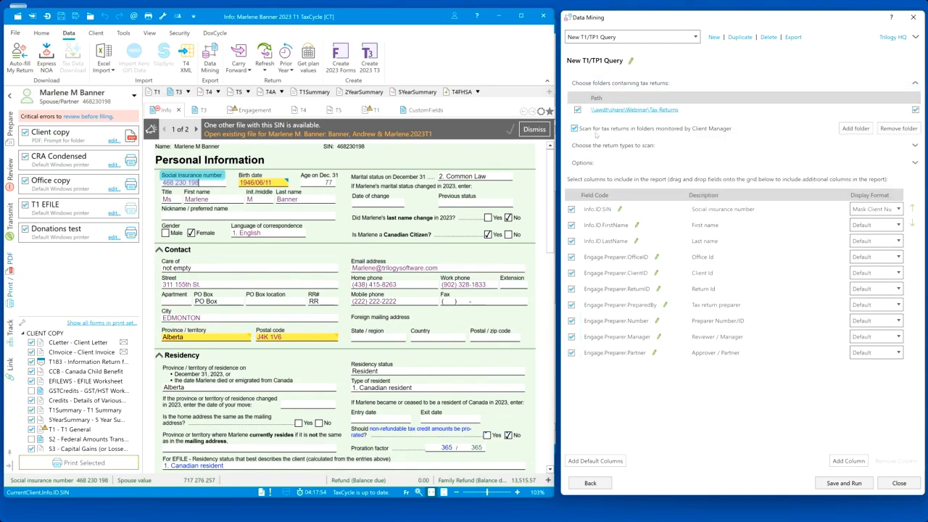
pyautogui.click(677, 129)
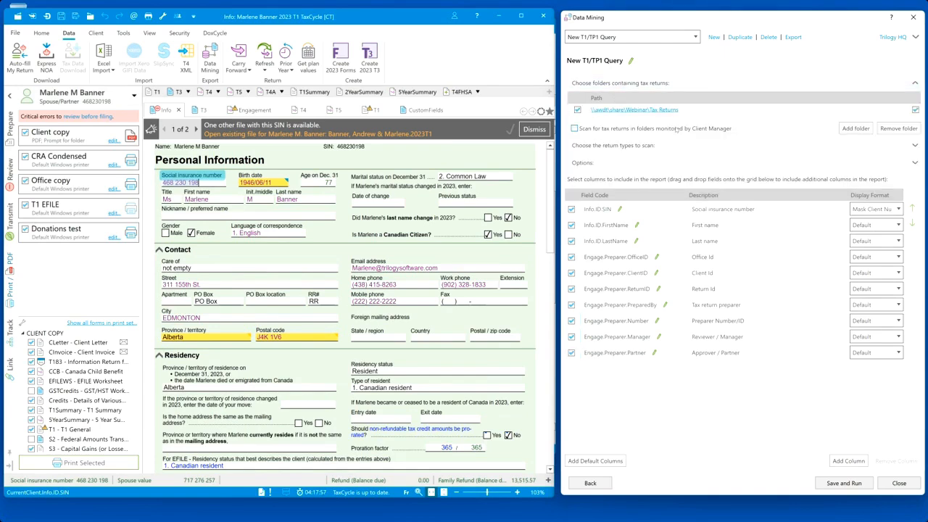
pyautogui.click(623, 82)
# Limit the T1/TP1 returns to scan to those last saved on or after 2024-02-01
pyautogui.click(622, 101)
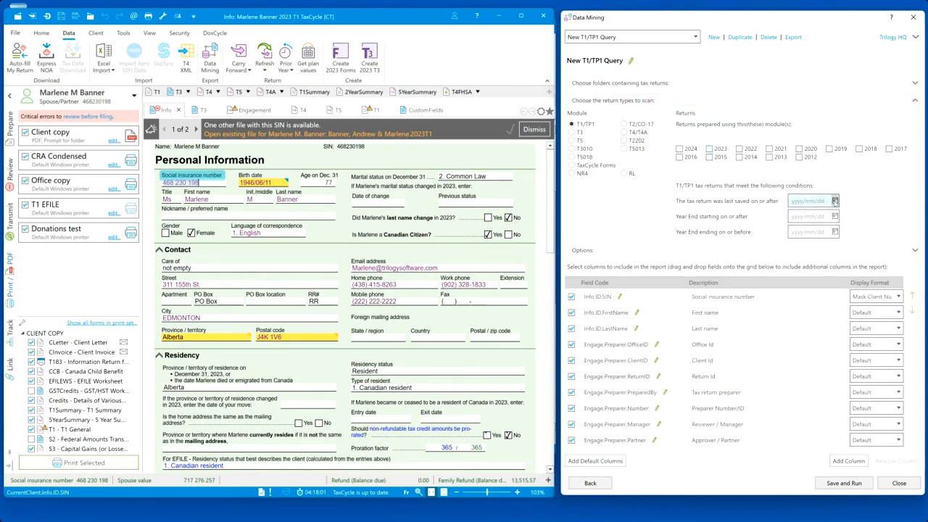
pyautogui.click(835, 201)
pyautogui.click(799, 219)
pyautogui.click(799, 219)
pyautogui.click(799, 219)
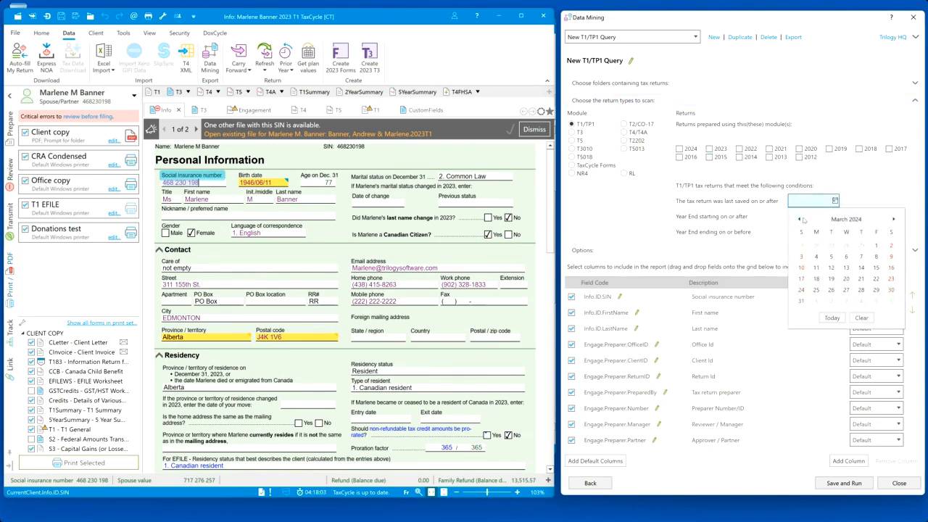
pyautogui.click(799, 219)
pyautogui.click(861, 245)
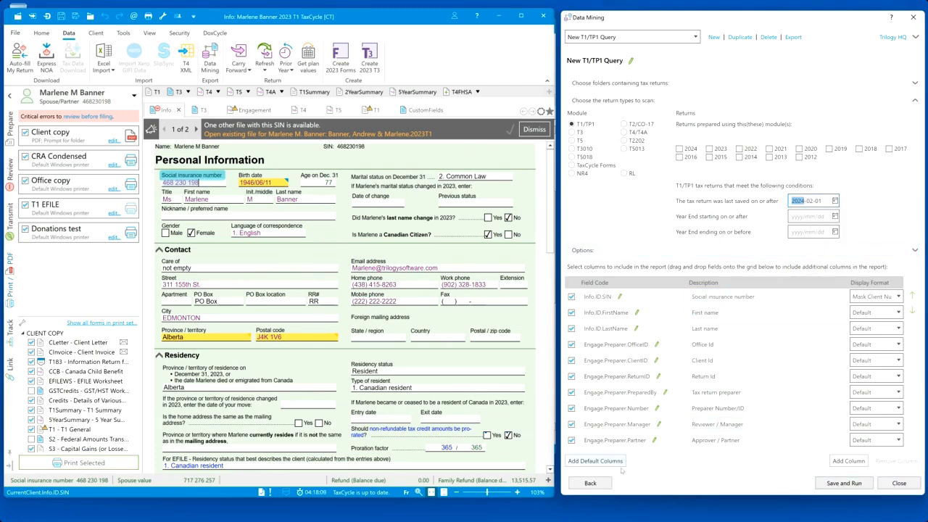
# Return to the query editor and delete the T2125 gross income condition
pyautogui.click(591, 483)
pyautogui.click(816, 160)
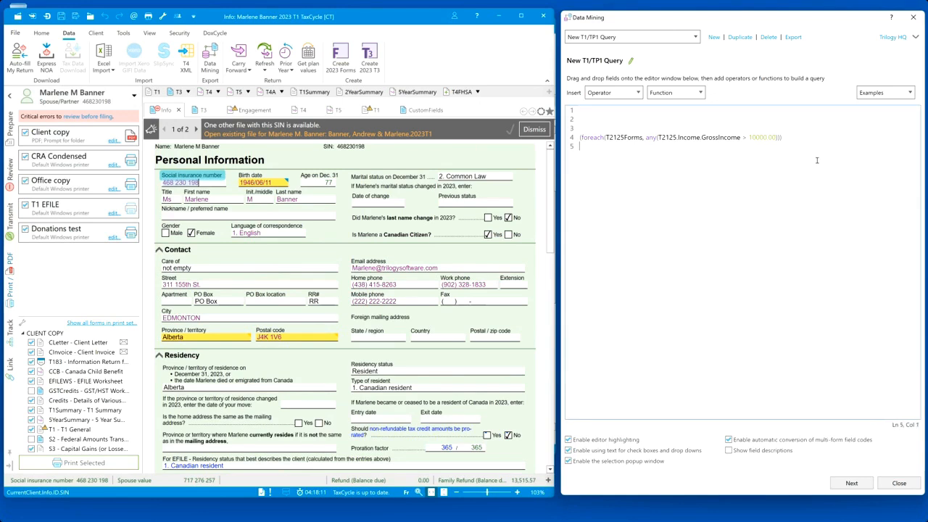
pyautogui.press('Return')
pyautogui.press('Return')
pyautogui.press('Return')
pyautogui.press('Return')
pyautogui.hotkey('shift', 'Up')
pyautogui.press('Delete')
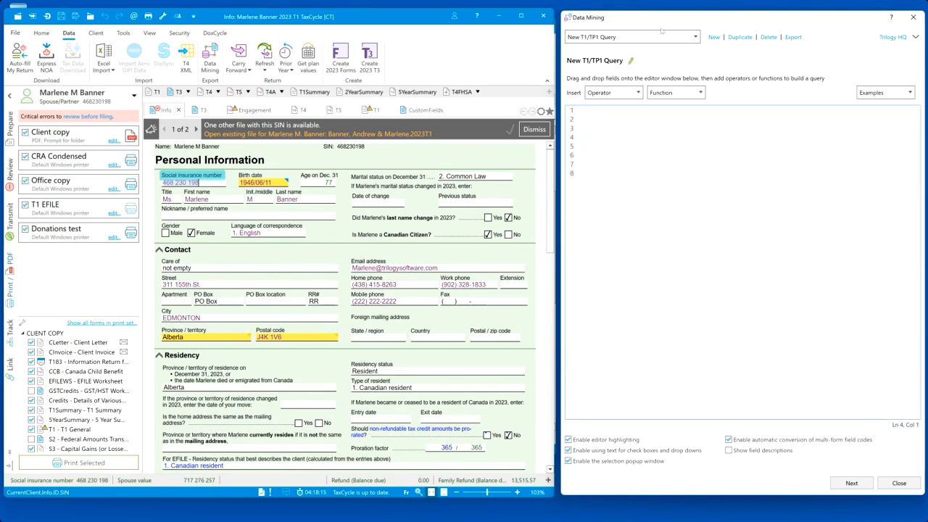
# Switch to the query "[T1] T3 Slips with Issuer but no Identification Number", discarding the unsaved changes to New T1/TP1 Query
pyautogui.click(674, 41)
pyautogui.click(636, 75)
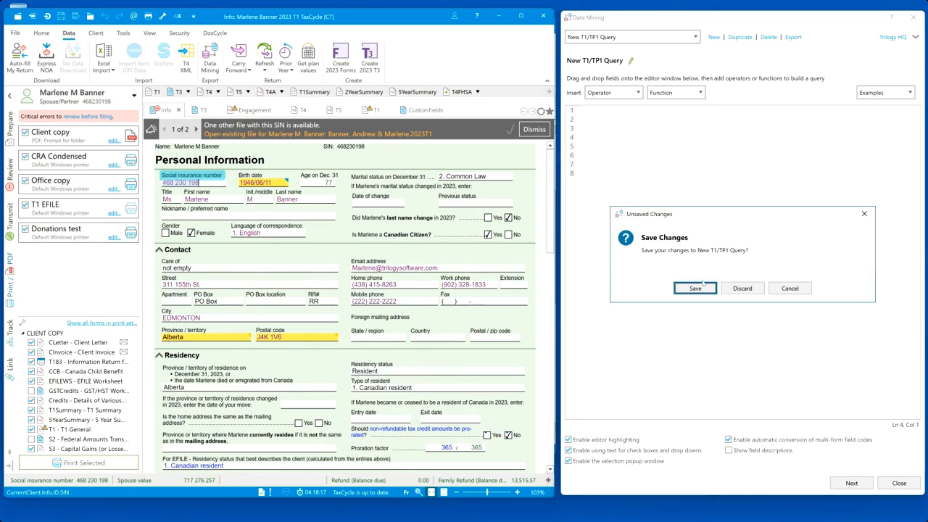
pyautogui.click(735, 288)
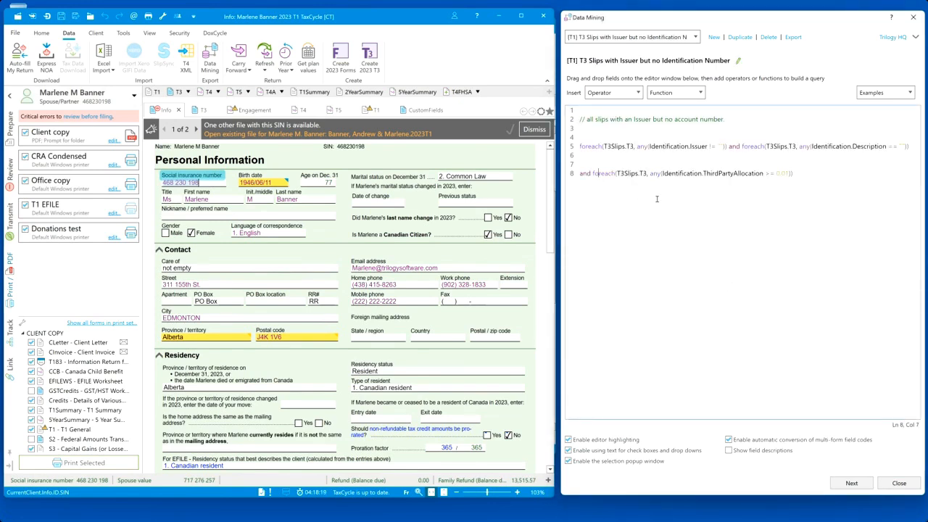
# Add six blank lines to the query below the ThirdPartyAllocation condition
pyautogui.click(657, 199)
pyautogui.press('Return')
pyautogui.press('Return')
pyautogui.press('Return')
pyautogui.press('Return')
pyautogui.press('Return')
pyautogui.press('Return')
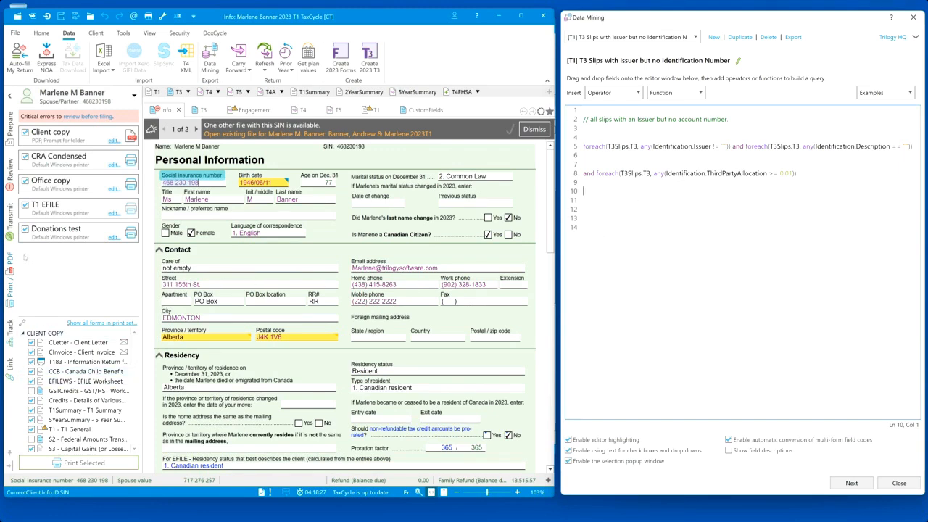
# Copy the Planning completed workflow task's data mining ID and paste it as isnottaskcomplete("Planning") on line 12 of the query
pyautogui.click(9, 330)
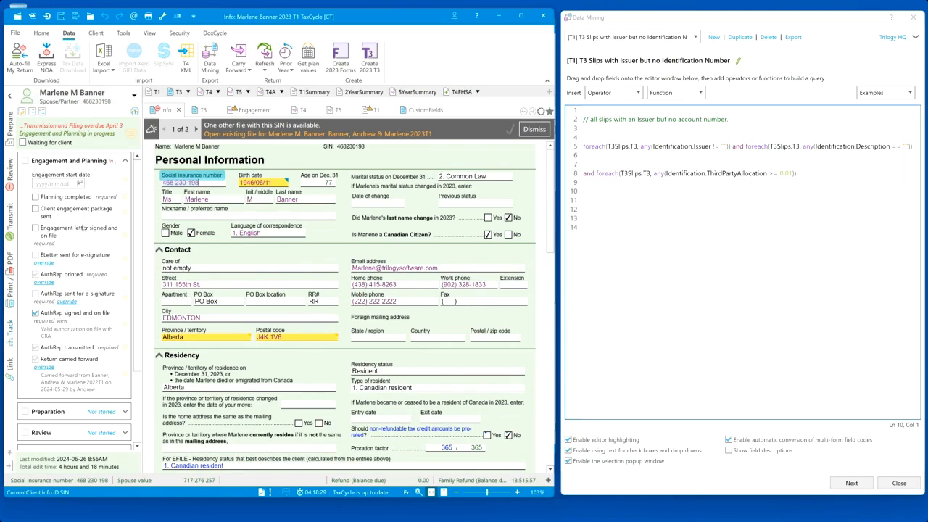
pyautogui.rightClick(67, 198)
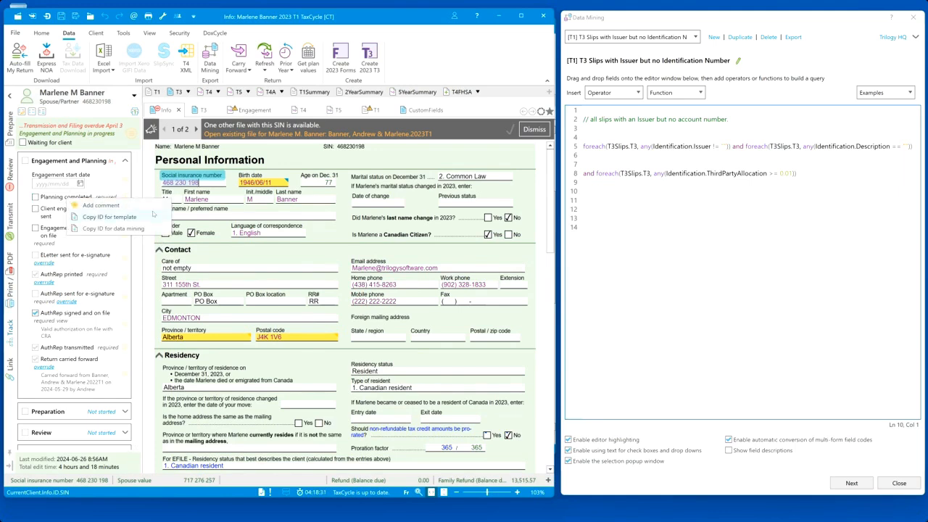
pyautogui.rightClick(58, 200)
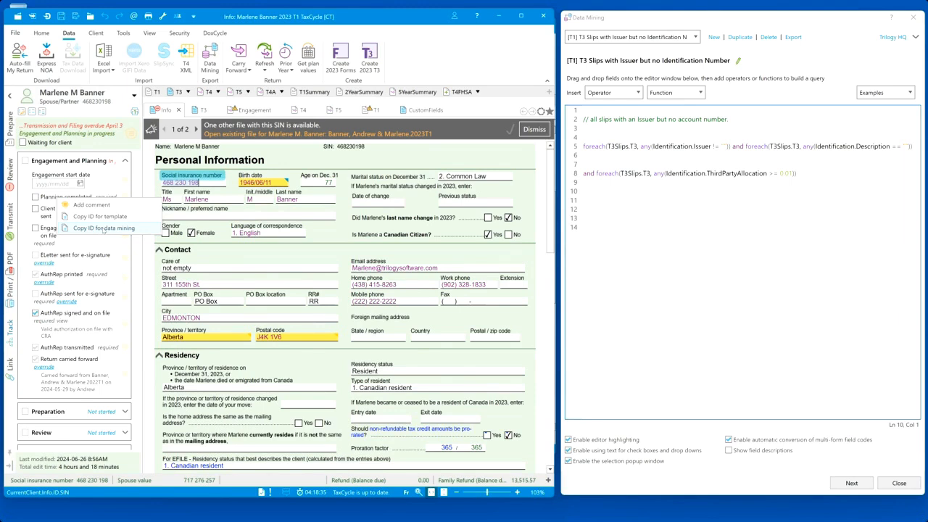
pyautogui.click(104, 229)
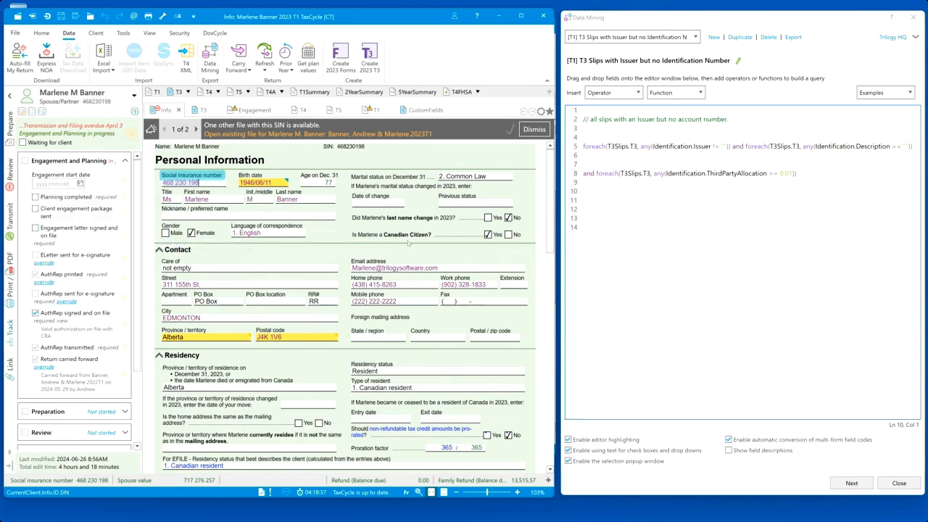
pyautogui.click(604, 209)
pyautogui.hotkey('ctrl', 'v')
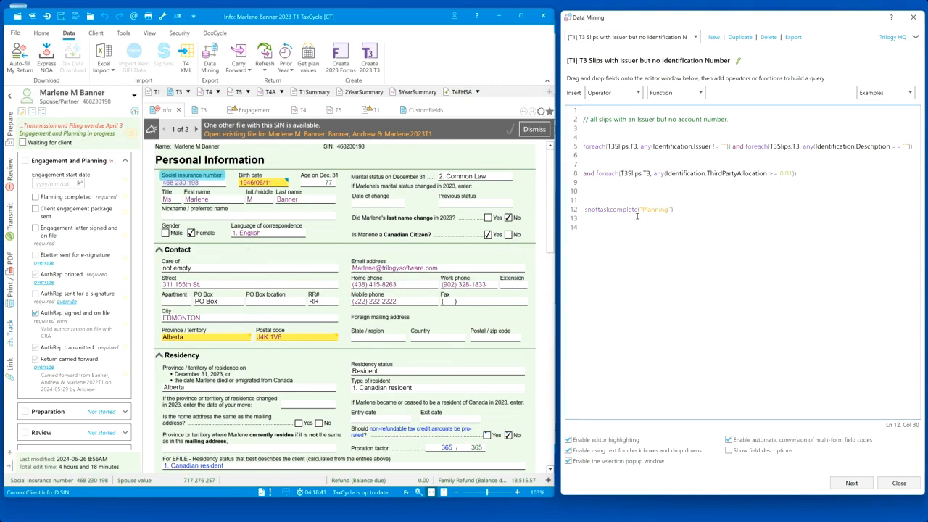
# Look through the available query functions and compare them with the pasted task condition on line 12
pyautogui.doubleClick(610, 210)
pyautogui.click(604, 217)
pyautogui.click(639, 94)
pyautogui.click(672, 94)
pyautogui.click(672, 93)
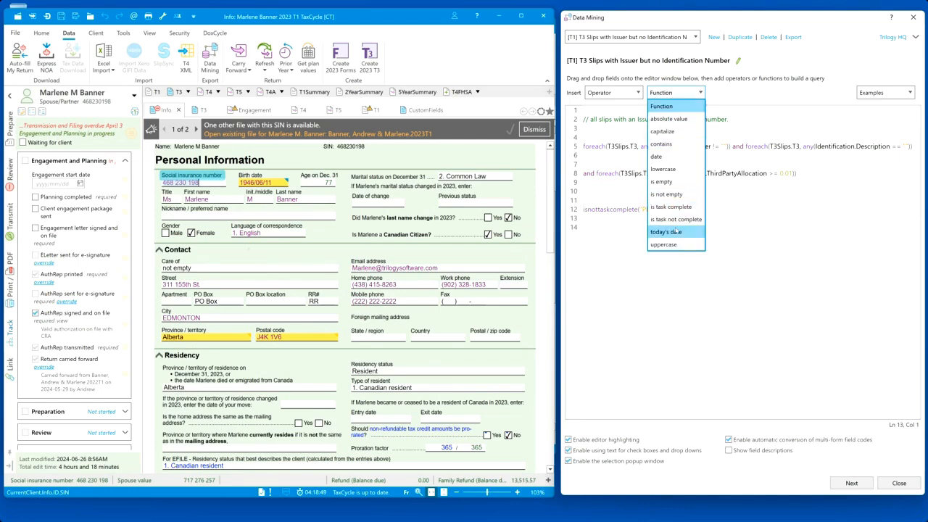
pyautogui.click(732, 220)
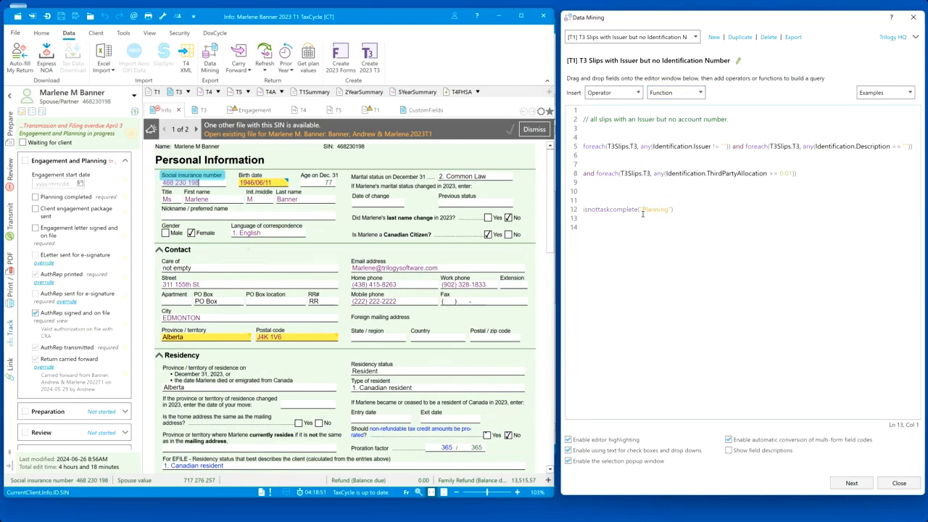
pyautogui.doubleClick(617, 210)
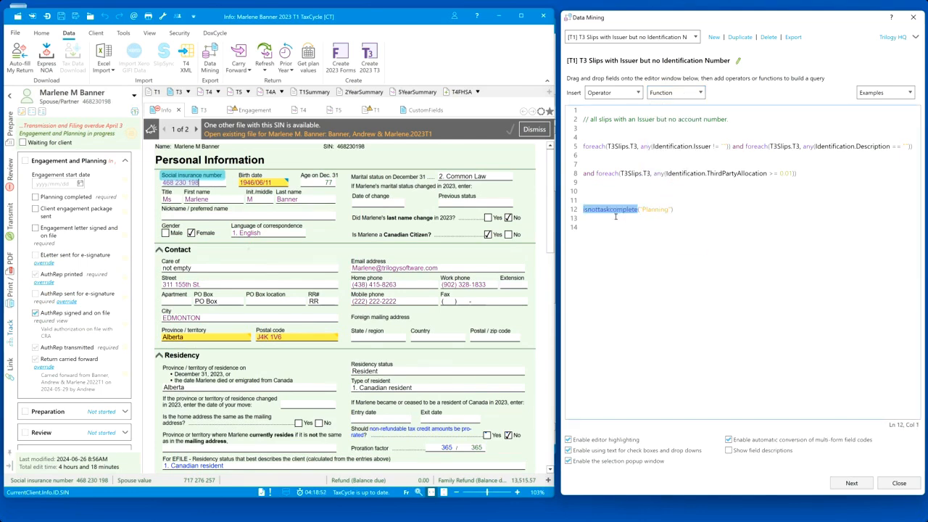
# Mark the Planning completed task as done and insert its data mining ID, istaskcomplete("Planning"), on line 14 of the query
pyautogui.click(673, 209)
pyautogui.press('Return')
pyautogui.press('Return')
pyautogui.press('Return')
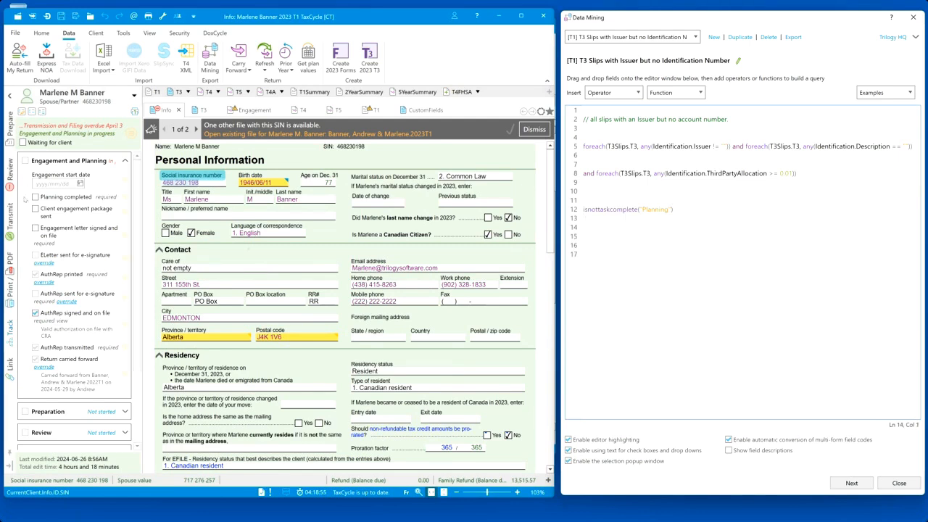
pyautogui.click(36, 199)
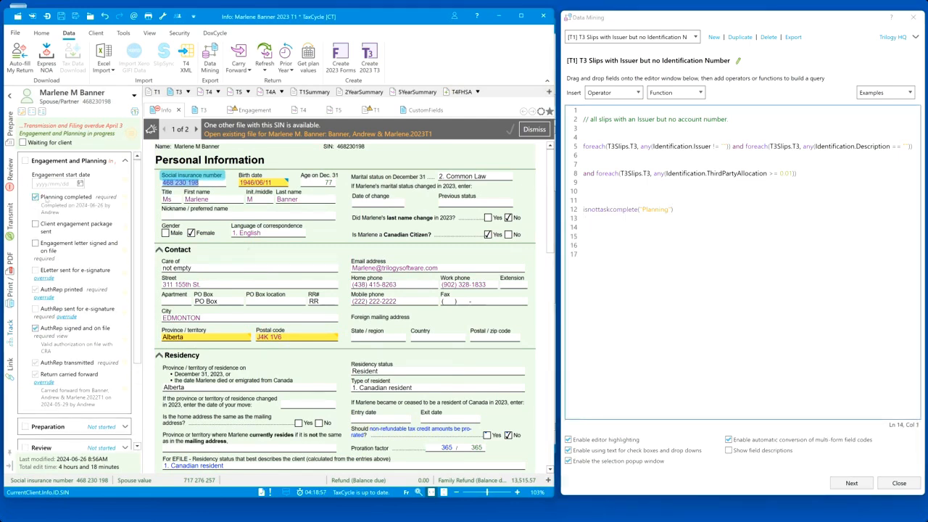
pyautogui.click(624, 228)
pyautogui.hotkey('ctrl', 'v')
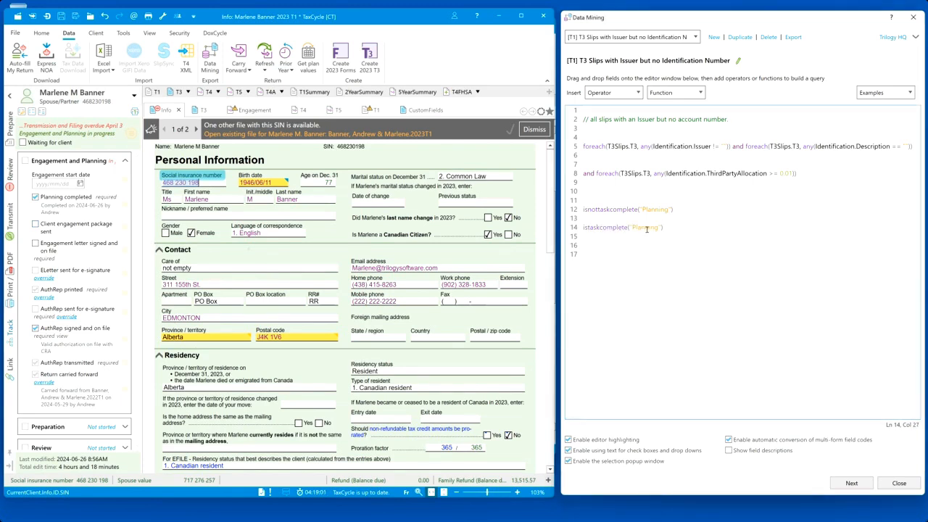
pyautogui.doubleClick(599, 228)
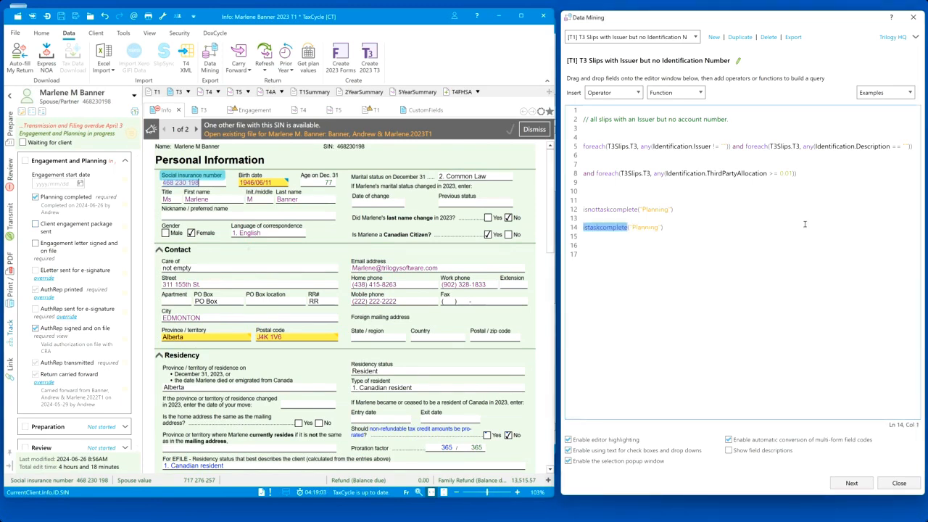
# Delete the isnottaskcomplete("Planning") condition and join the istaskcomplete("Planning") condition to the query with "and"
pyautogui.hotkey('shift', 'Up')
pyautogui.hotkey('shift', 'Up')
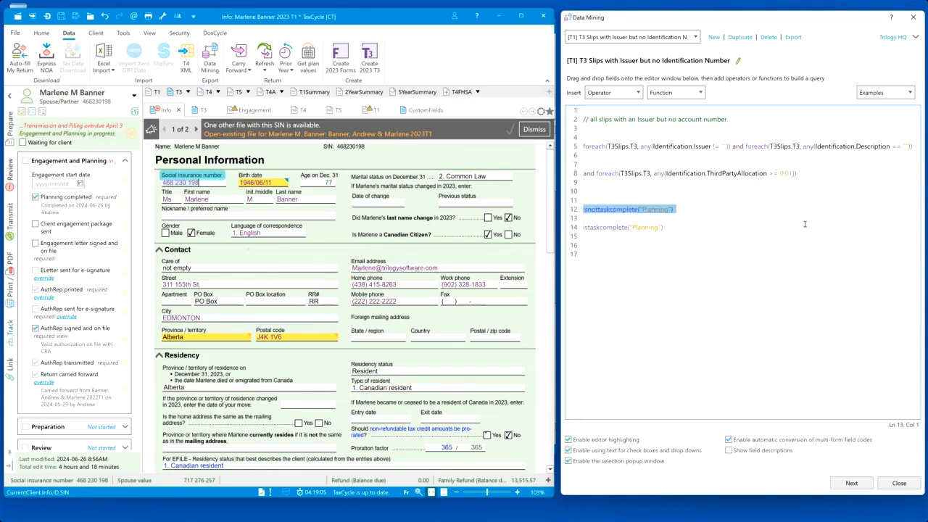
pyautogui.press('BackSpace')
pyautogui.press('Up')
pyautogui.press('BackSpace')
pyautogui.press('Down')
pyautogui.write('and')
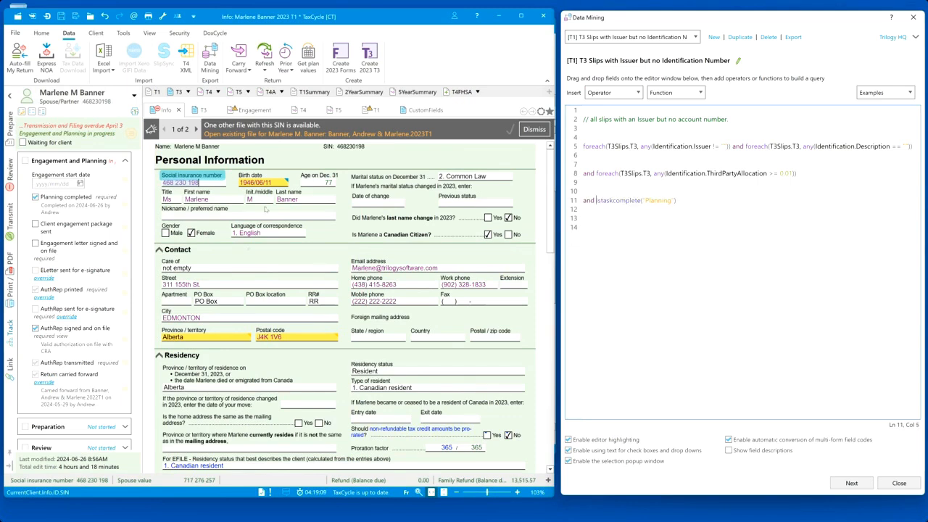
# Save the tax return, then save and run the T3 slips query with its existing report settings
pyautogui.click(264, 212)
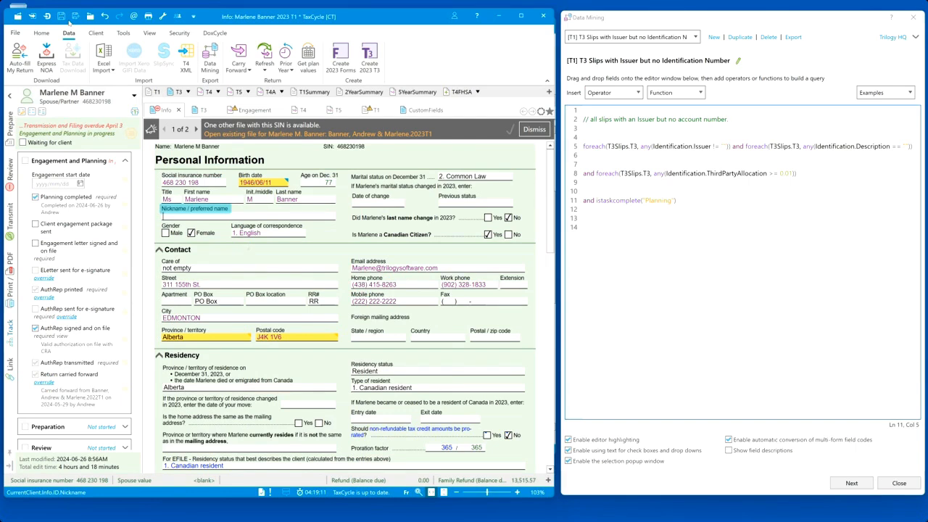
pyautogui.click(63, 19)
pyautogui.click(856, 485)
pyautogui.click(852, 483)
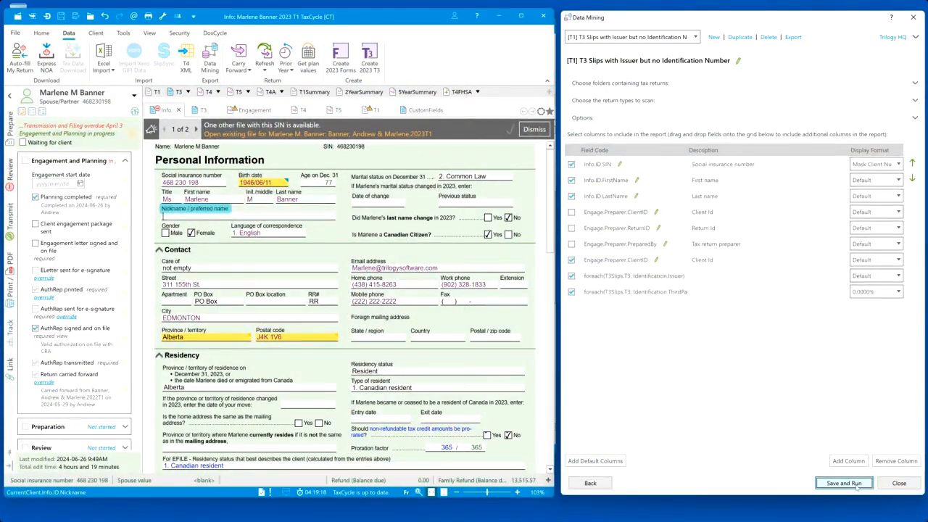
pyautogui.click(844, 484)
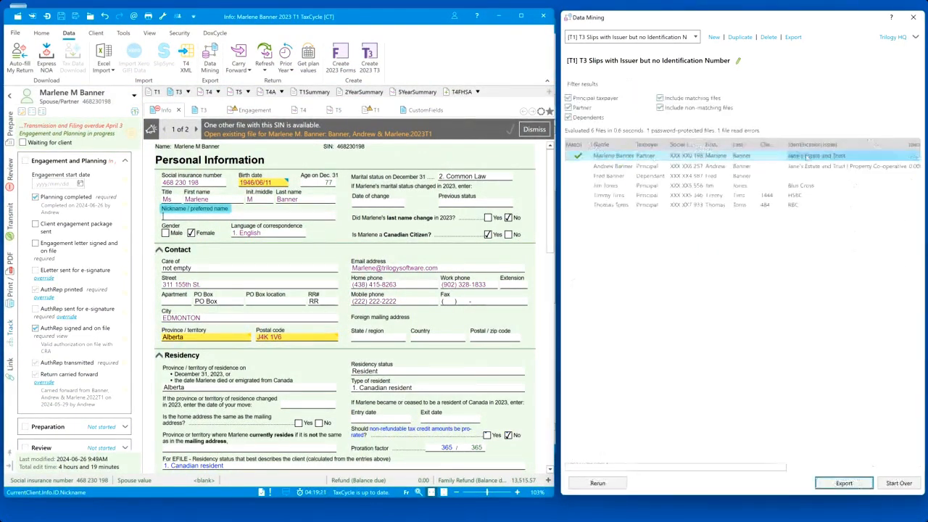
# Return to the query editor and check the issuer and account number fields on the T3 slip of the open return
pyautogui.click(918, 487)
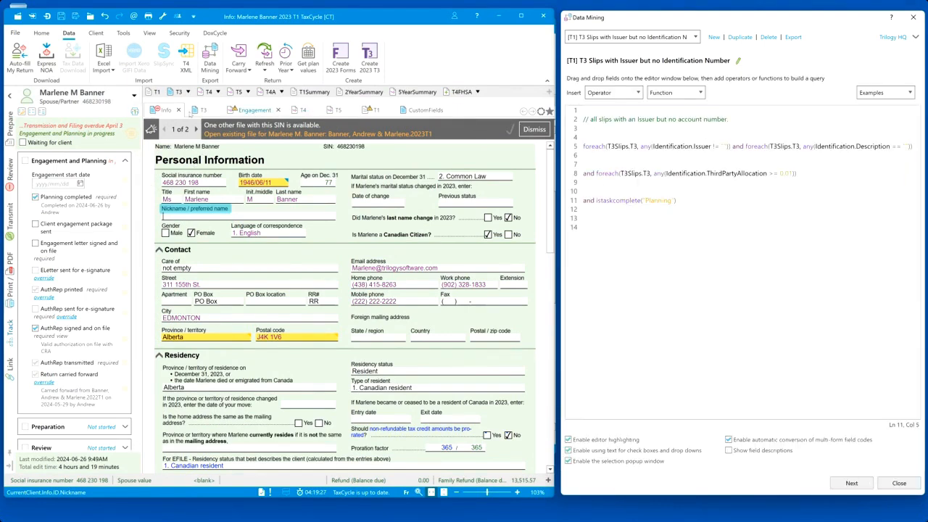
pyautogui.click(201, 109)
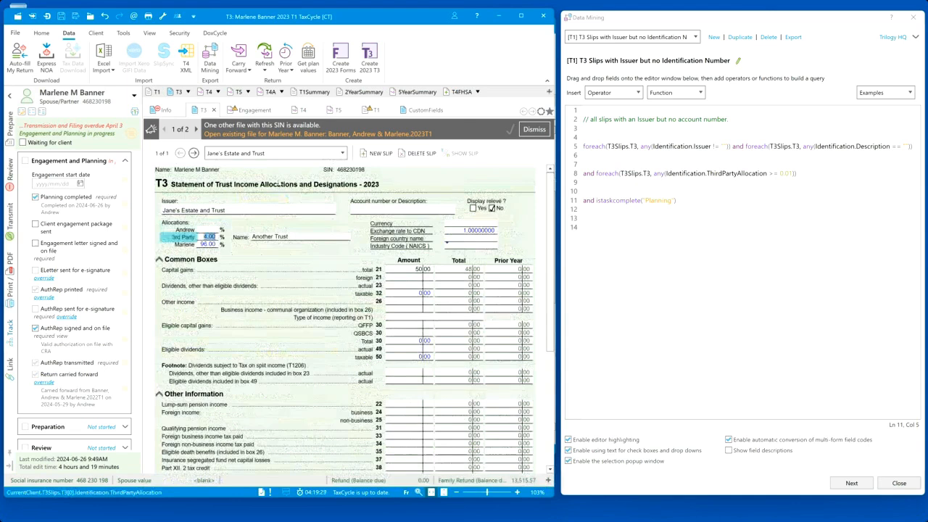
pyautogui.click(225, 215)
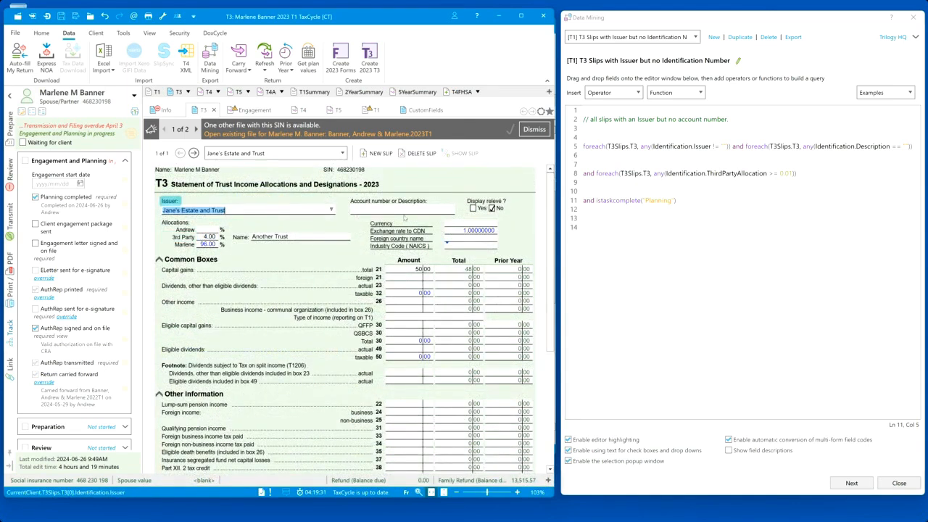
pyautogui.click(410, 213)
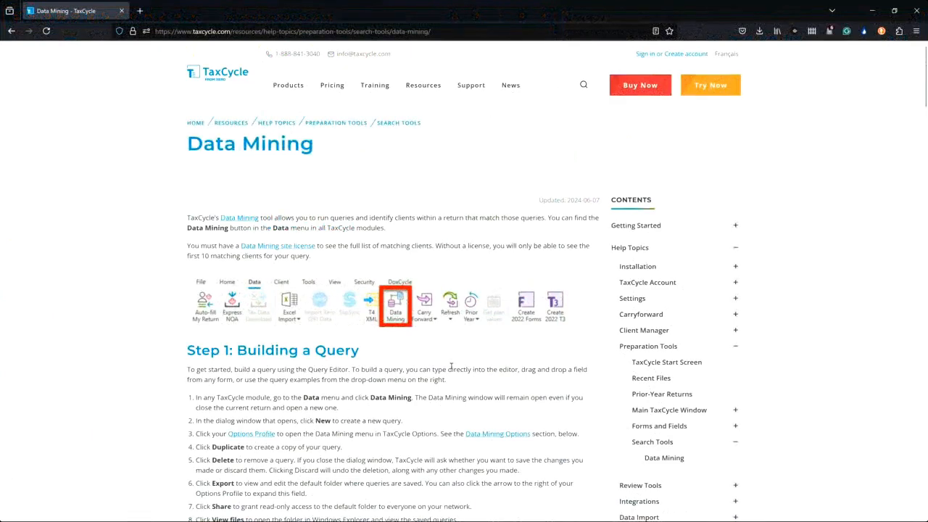
# Review the TaxCycle Data Mining help page in the web browser, covering how to build and run a query
pyautogui.scroll(-15, 479, 368)
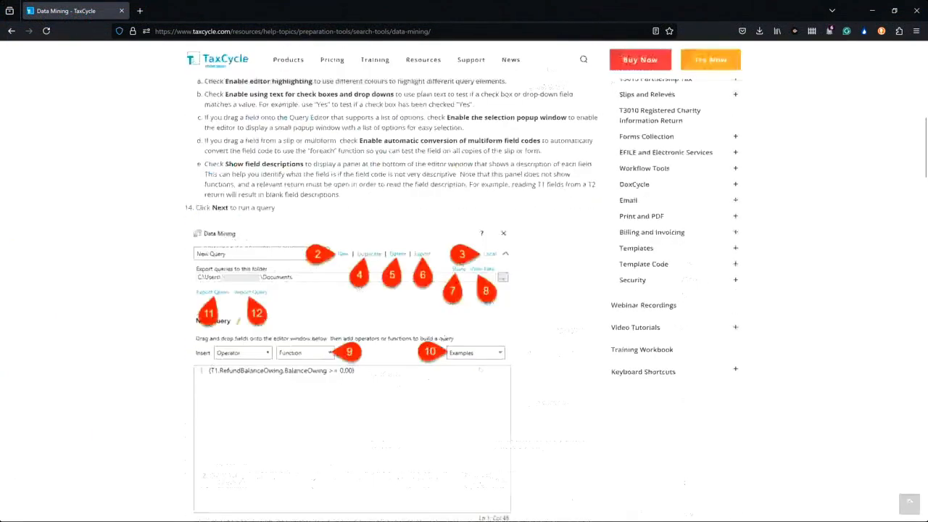
pyautogui.scroll(-10, 482, 370)
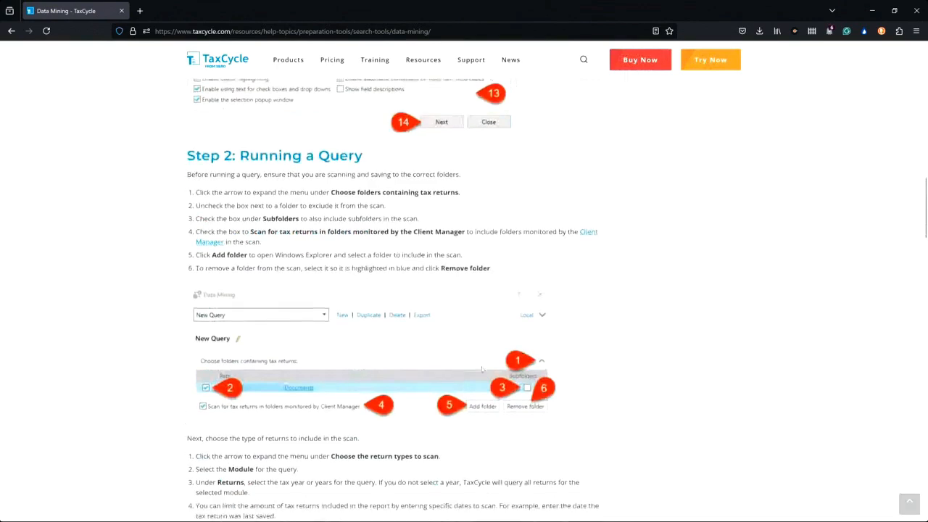
pyautogui.scroll(-6, 483, 370)
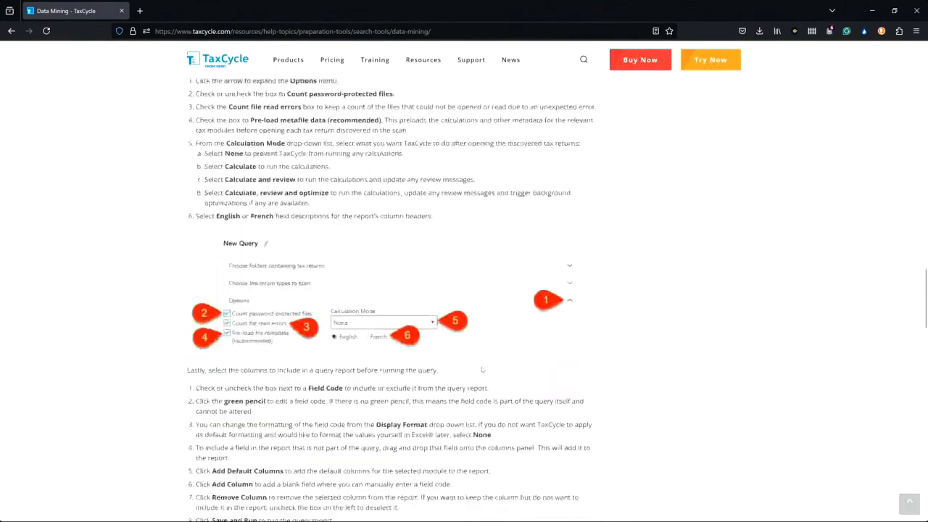